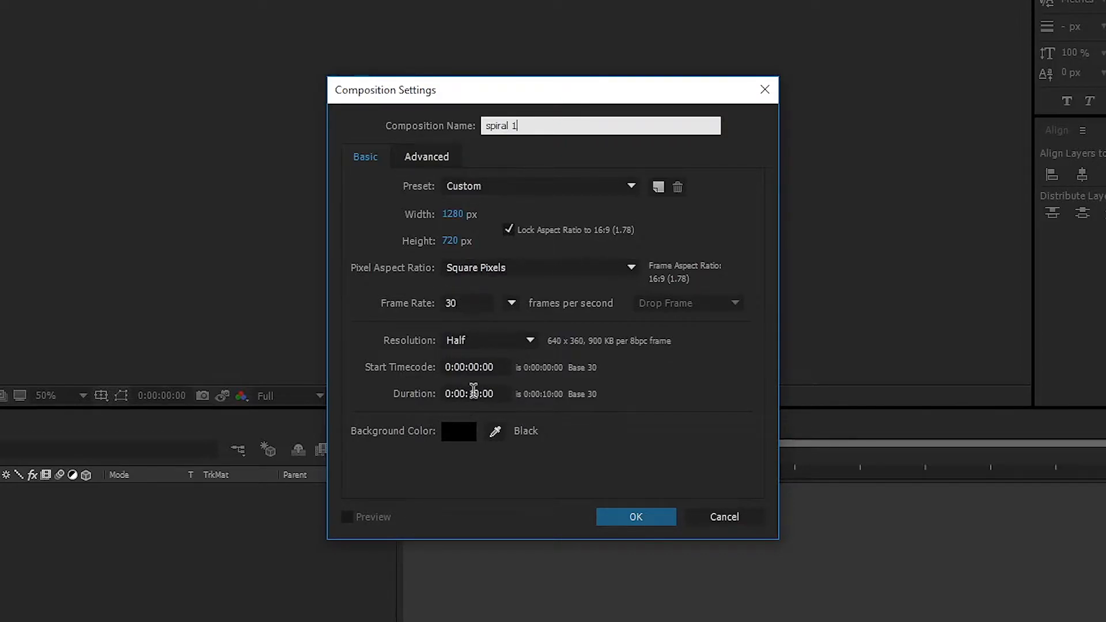
# - Create the 1280 x 720 composition "spiral 1" with a 10-second duration and add the text "underground" to it
pyautogui.moveTo(470, 393); pyautogui.dragTo(496, 394)
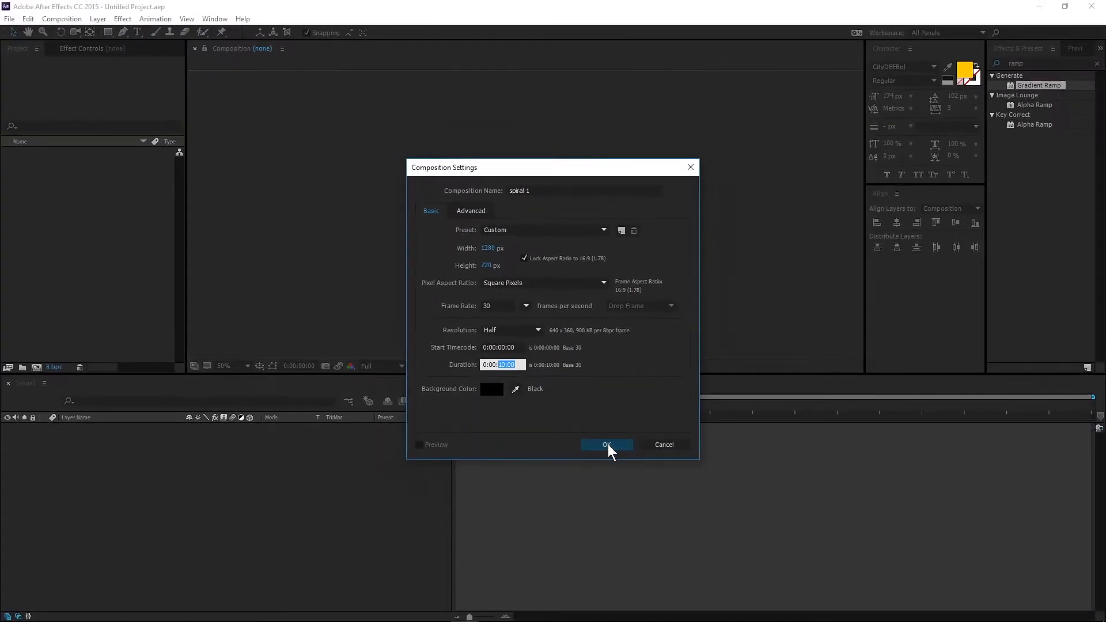
pyautogui.click(616, 467)
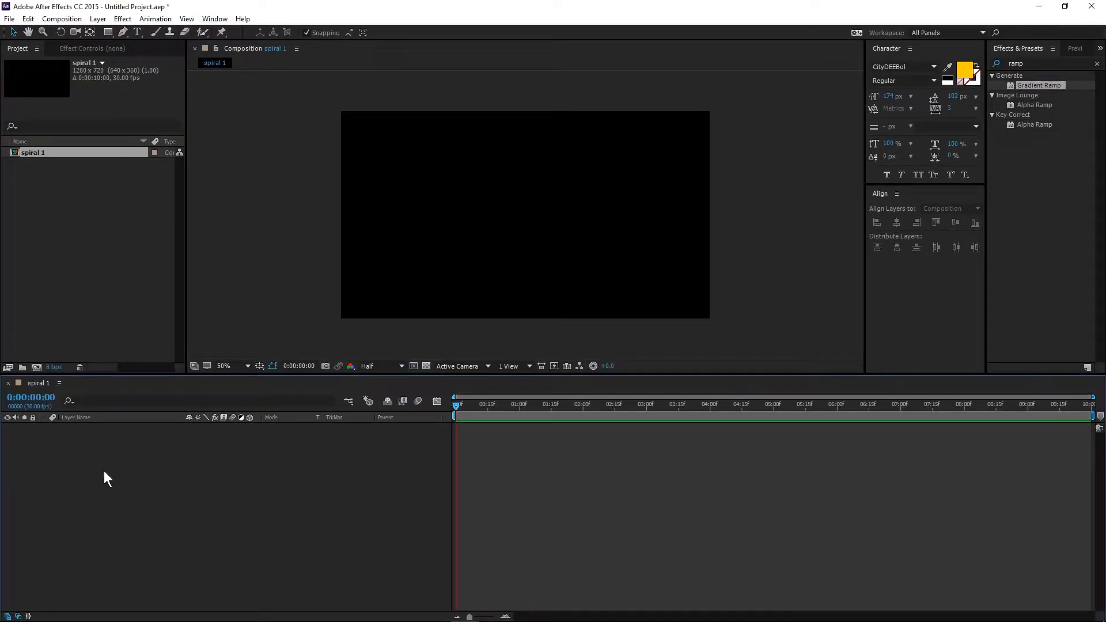
pyautogui.click(137, 32)
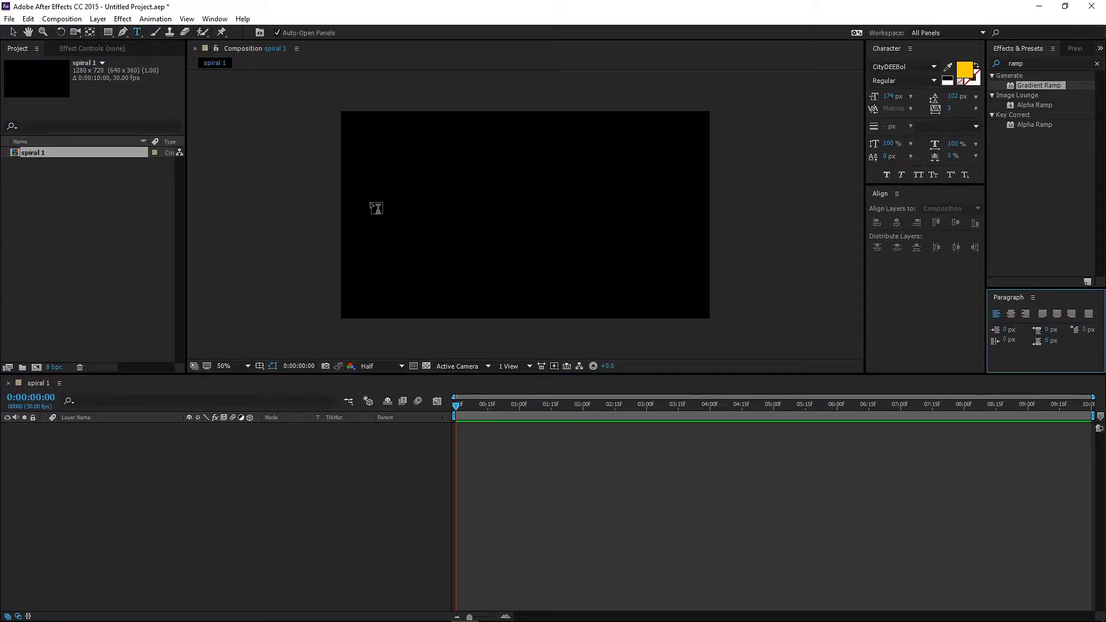
pyautogui.click(375, 207)
pyautogui.write('underground')
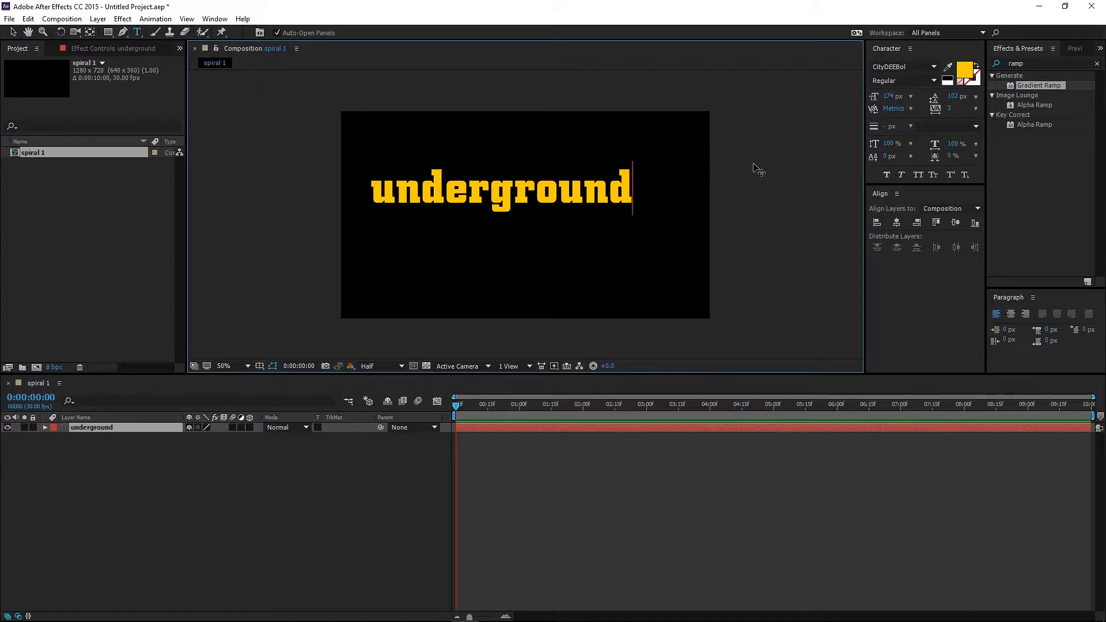
pyautogui.click(13, 32)
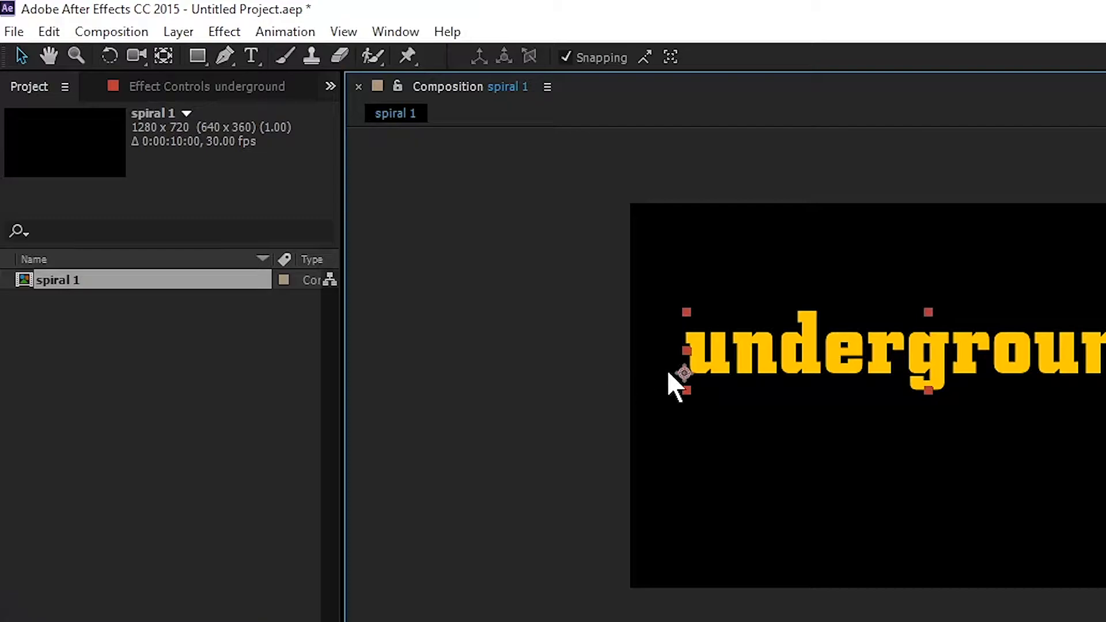
# - Move the text layer's anchor point to the centre of the word "underground" with snapping enabled
pyautogui.click(164, 57)
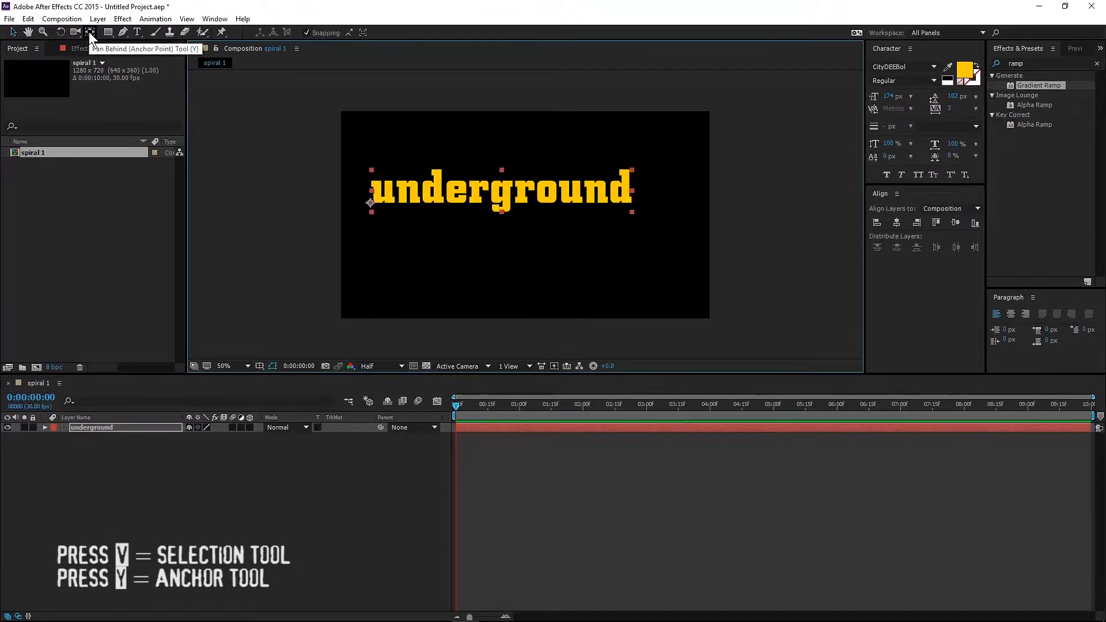
pyautogui.click(88, 32)
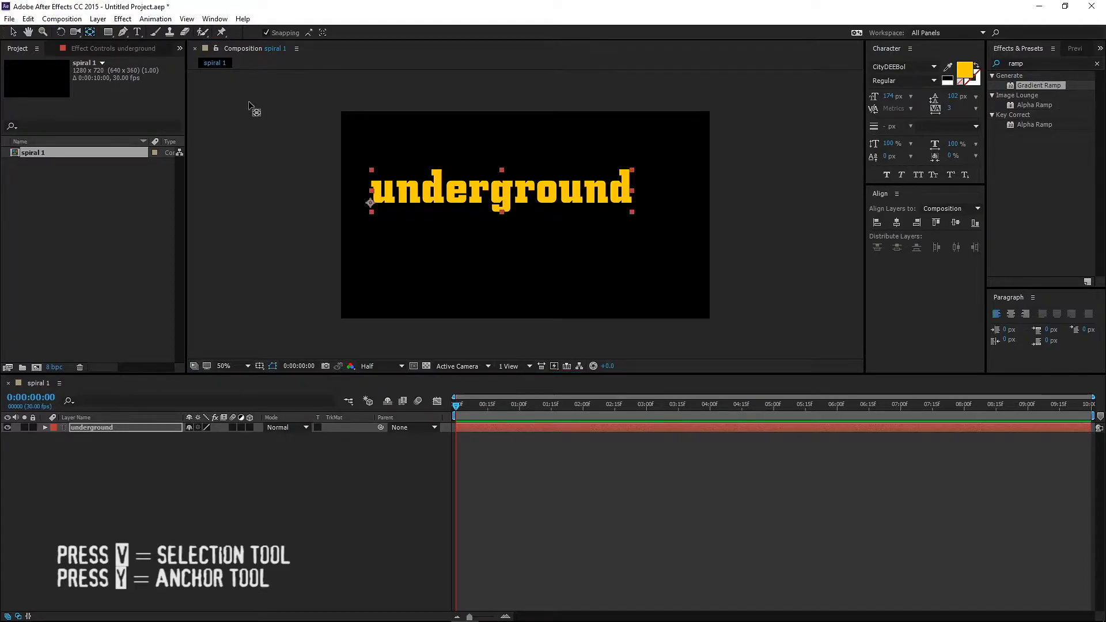
pyautogui.moveTo(371, 205); pyautogui.dragTo(462, 259)
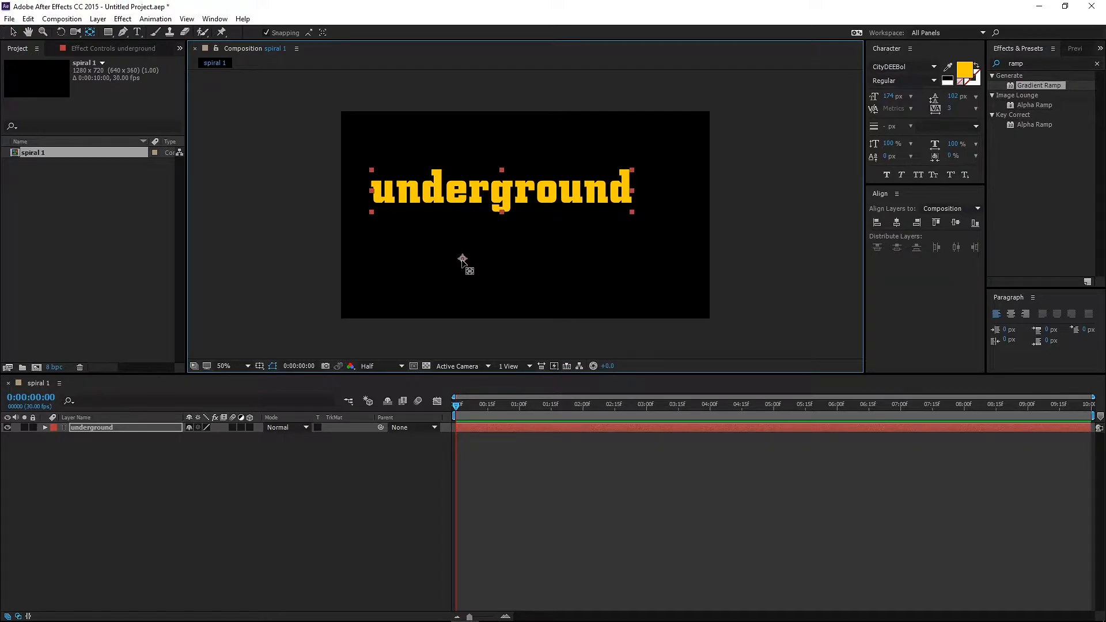
pyautogui.click(265, 33)
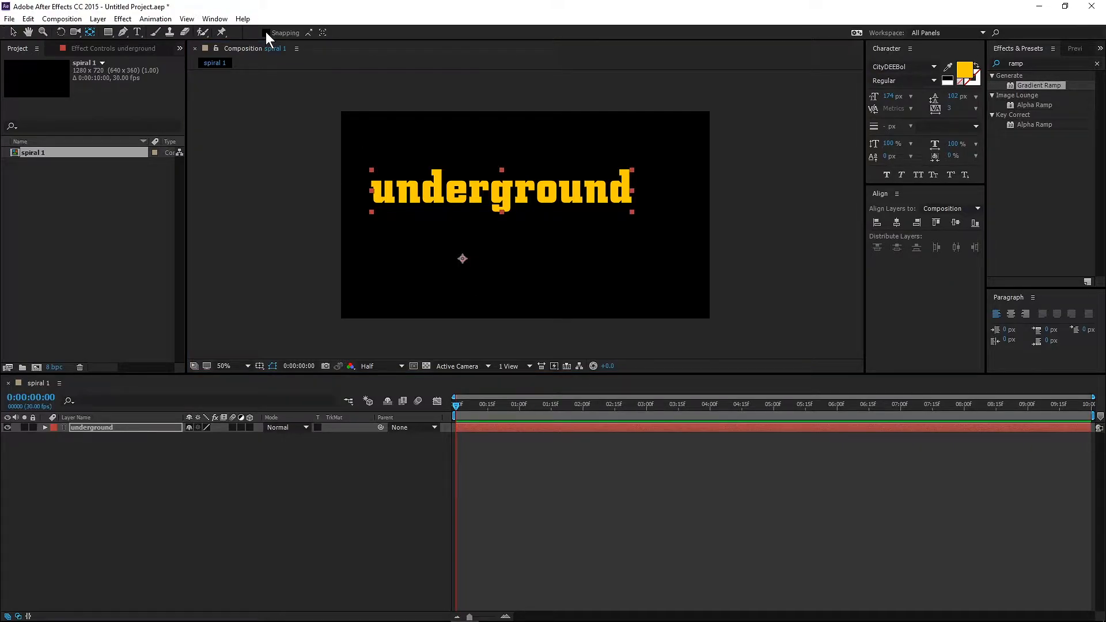
pyautogui.click(265, 32)
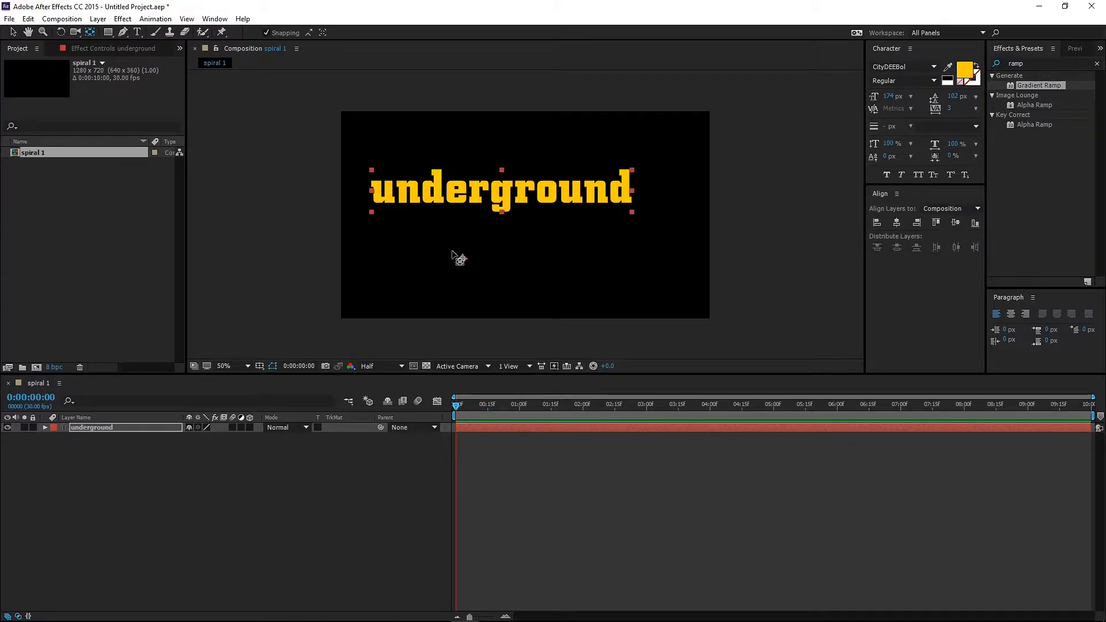
pyautogui.moveTo(462, 259); pyautogui.dragTo(503, 188)
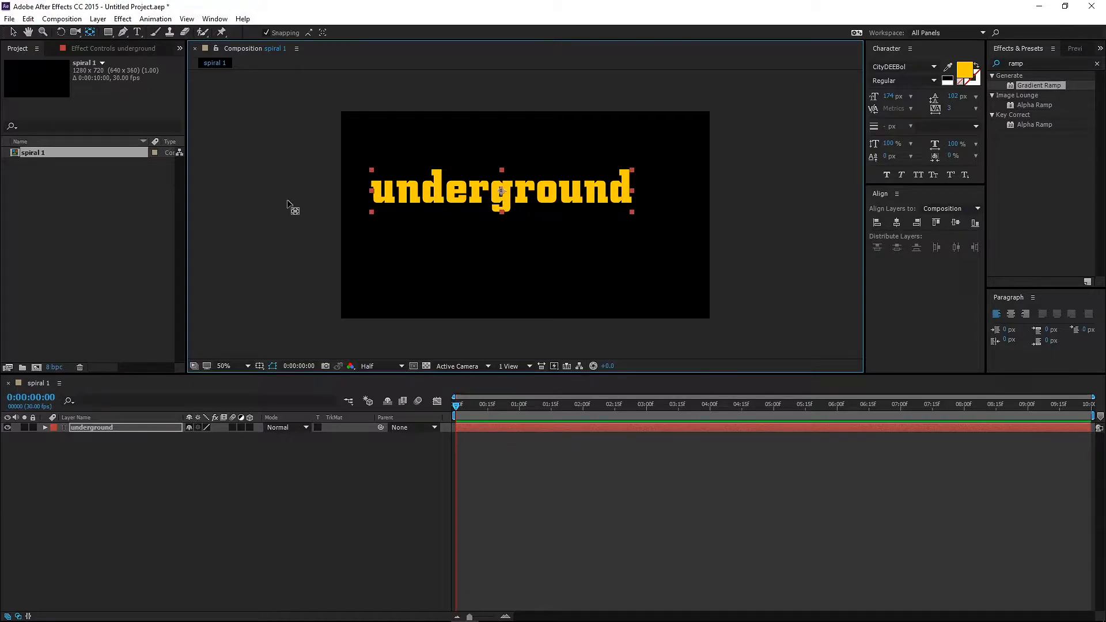
pyautogui.press('v')
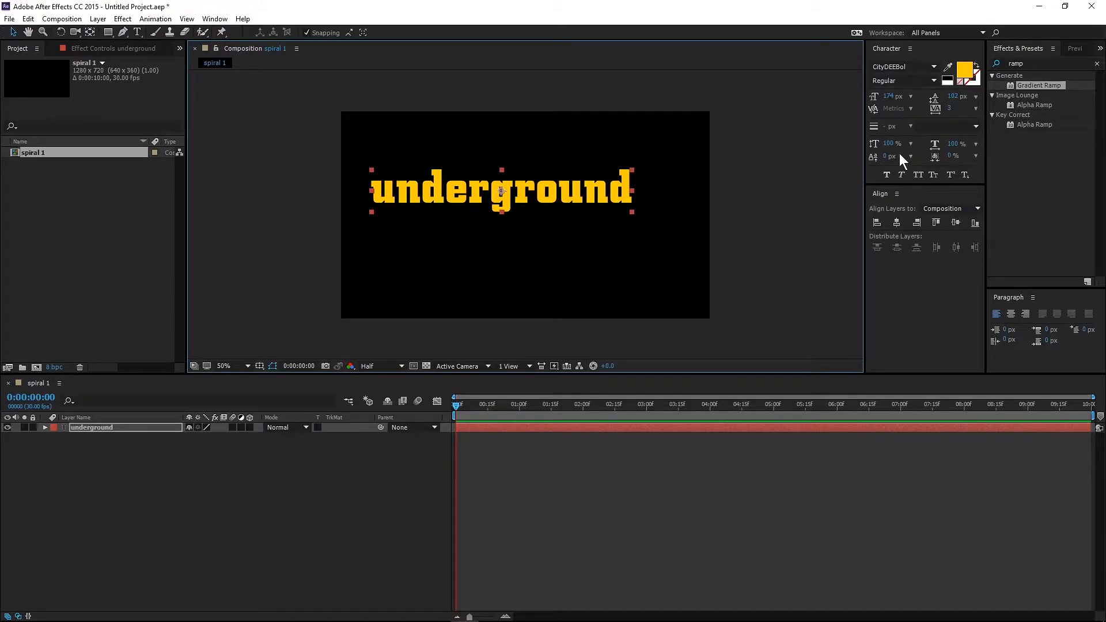
# - Centre the text layer horizontally and vertically in the composition
pyautogui.click(880, 194)
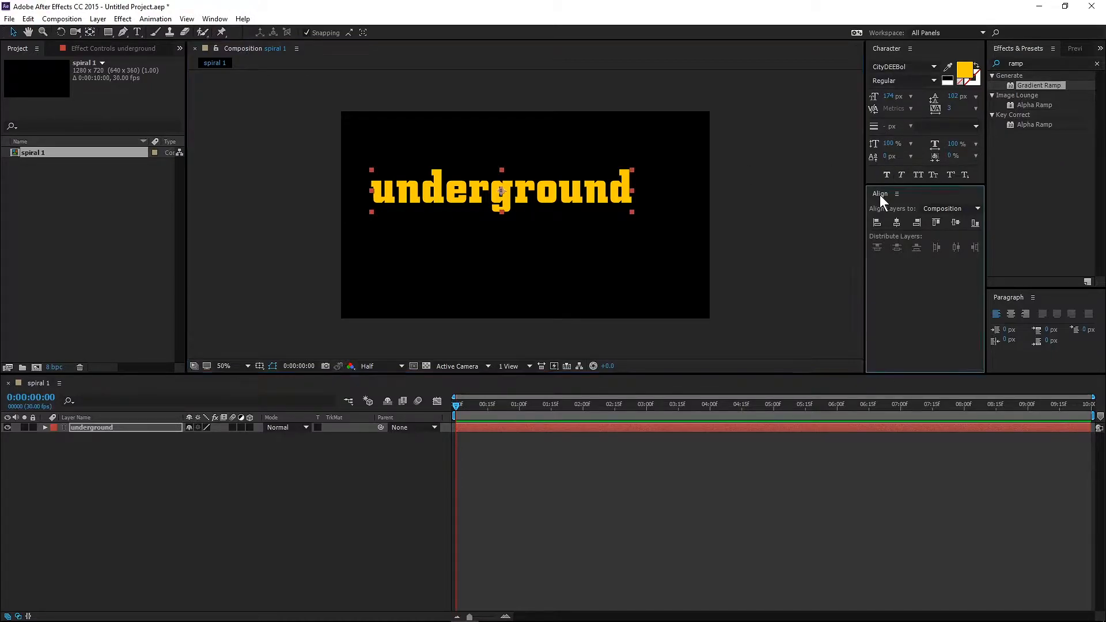
pyautogui.click(895, 224)
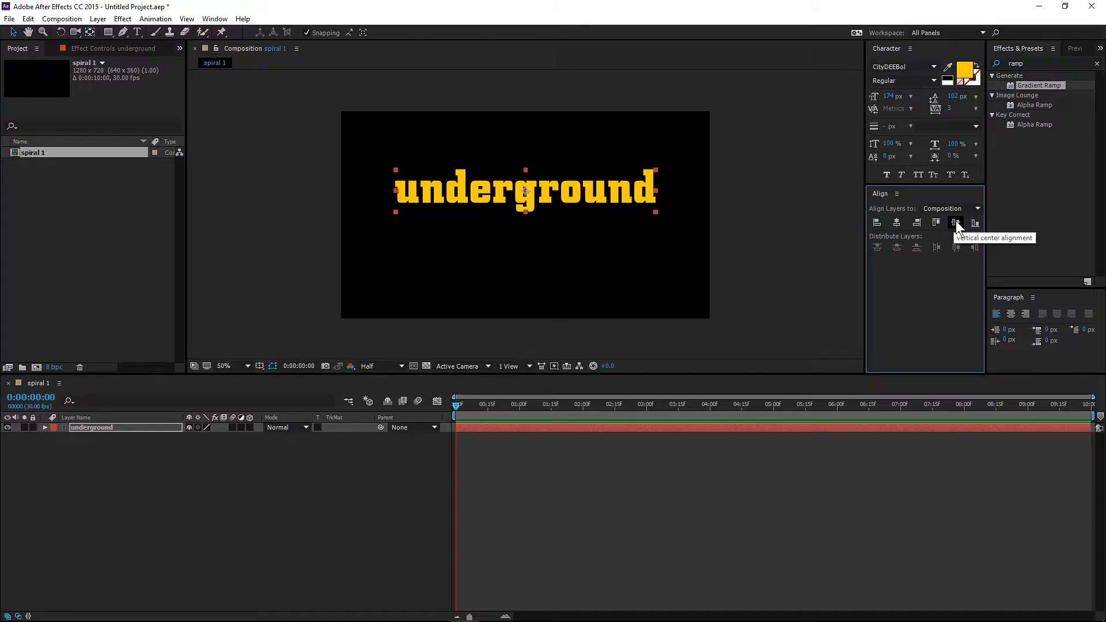
pyautogui.click(956, 223)
# - Add a two-node camera with the 15mm preset to the composition
pyautogui.click(171, 505)
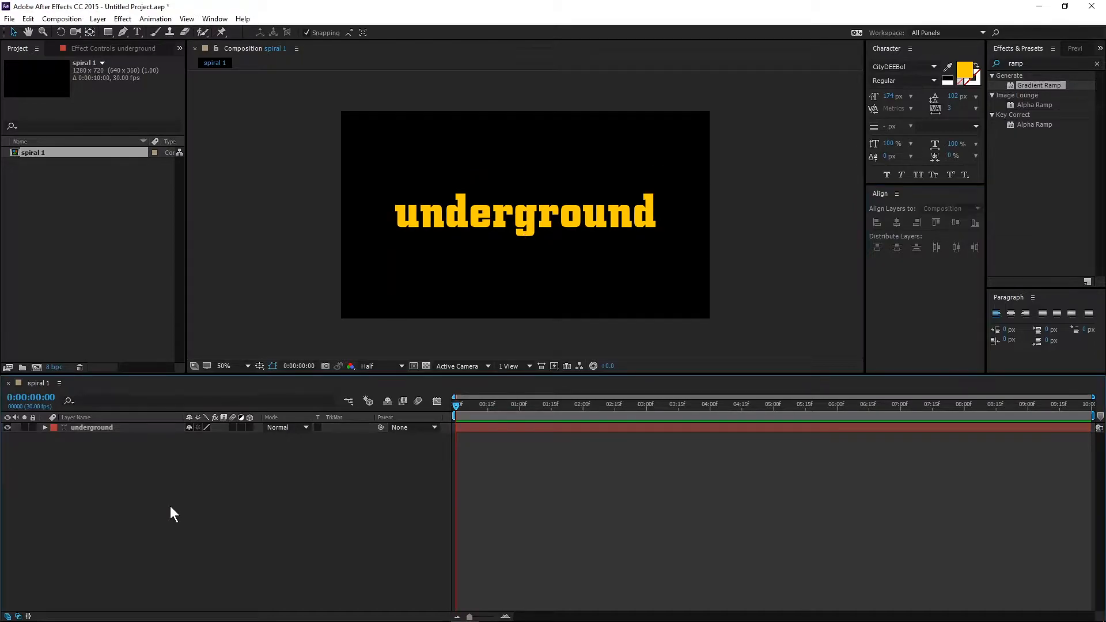
pyautogui.rightClick(171, 506)
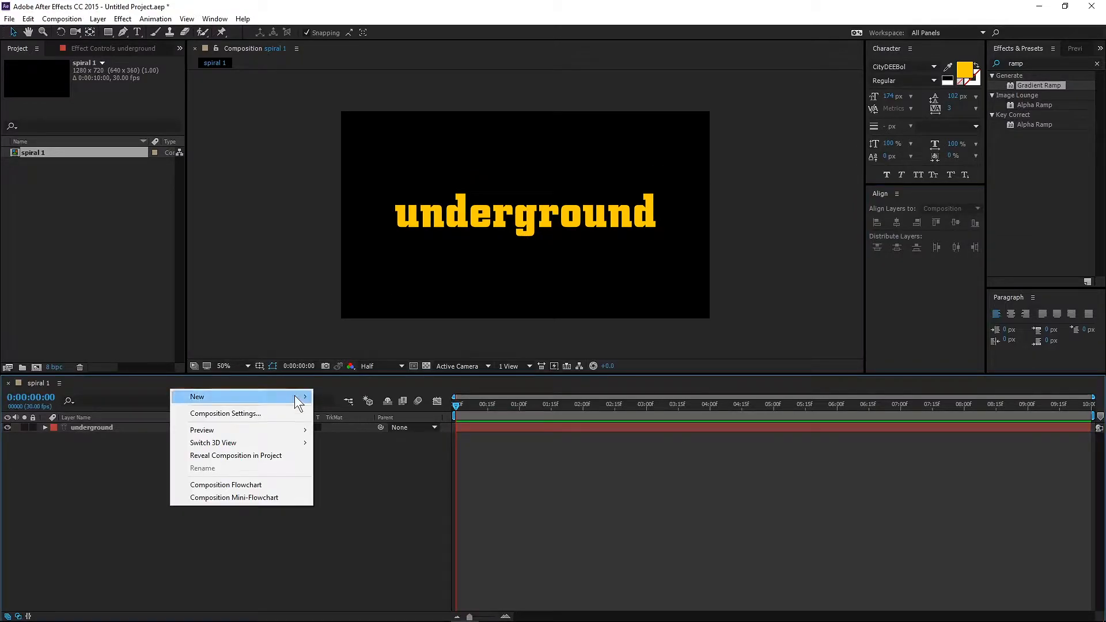
pyautogui.moveTo(294, 396)
pyautogui.click(363, 455)
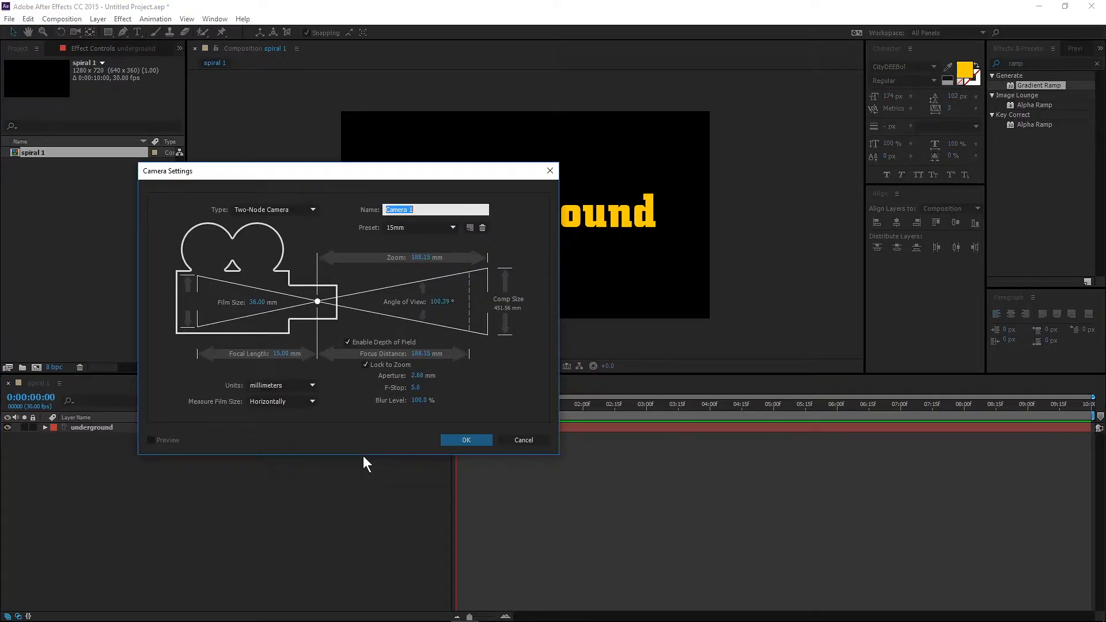
pyautogui.click(417, 229)
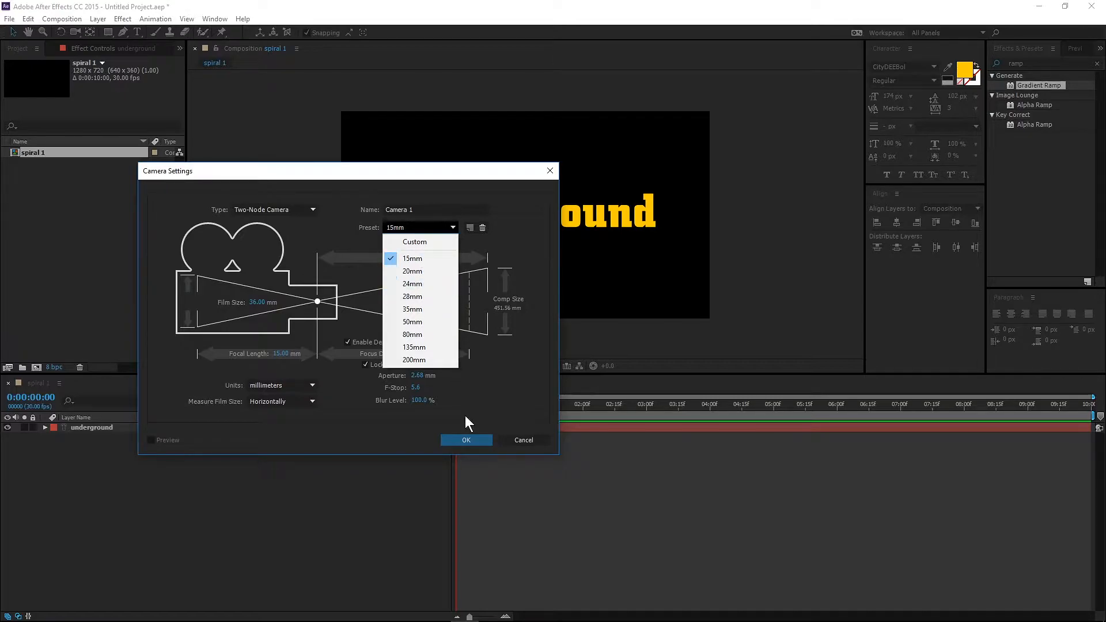
pyautogui.click(467, 442)
pyautogui.click(468, 440)
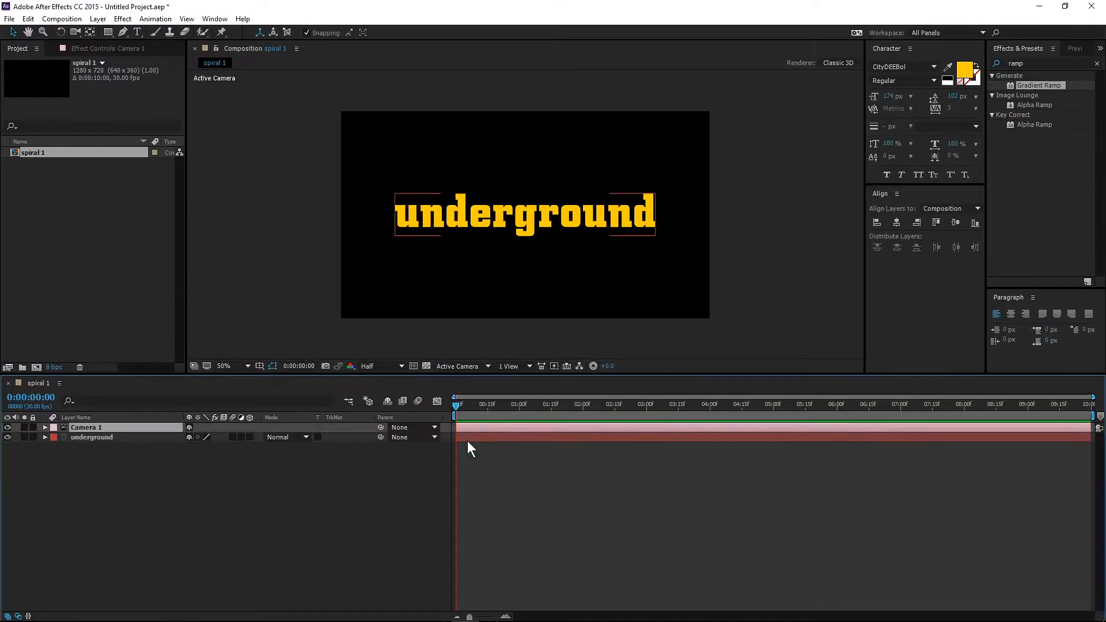
# - Add a null object and move its anchor point to the middle of its bounding box
pyautogui.rightClick(230, 488)
pyautogui.moveTo(365, 495)
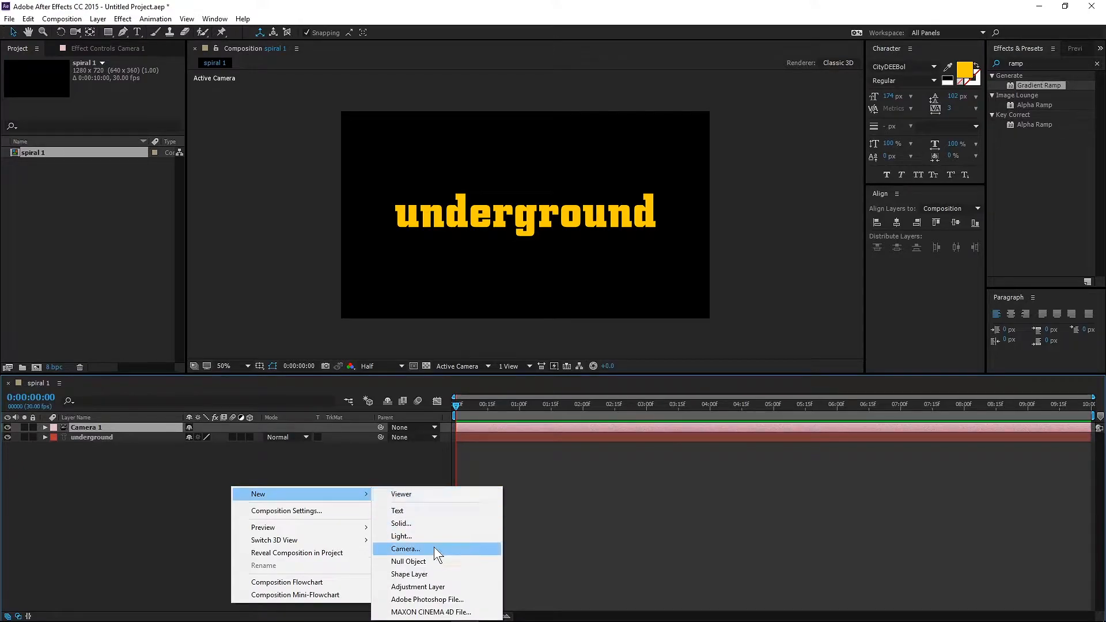
pyautogui.click(433, 561)
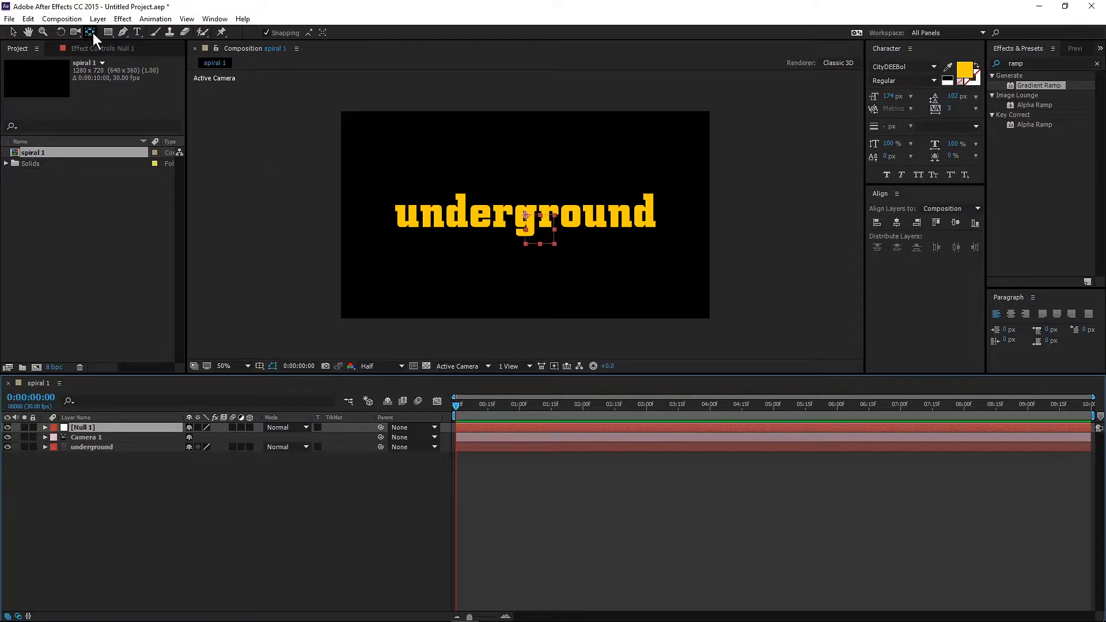
pyautogui.press('v')
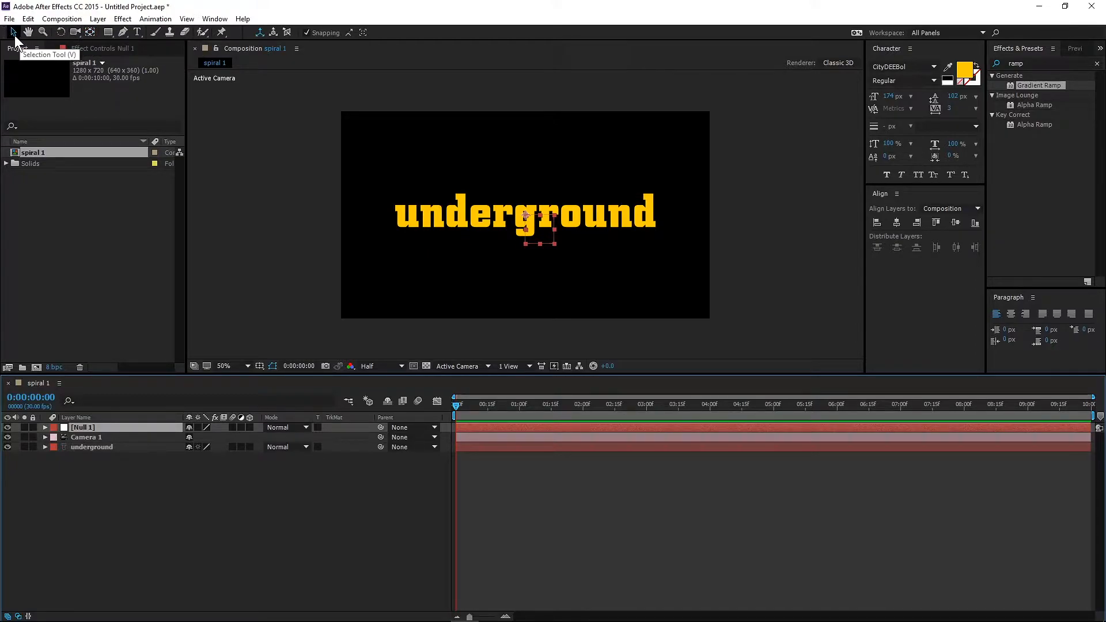
pyautogui.click(90, 31)
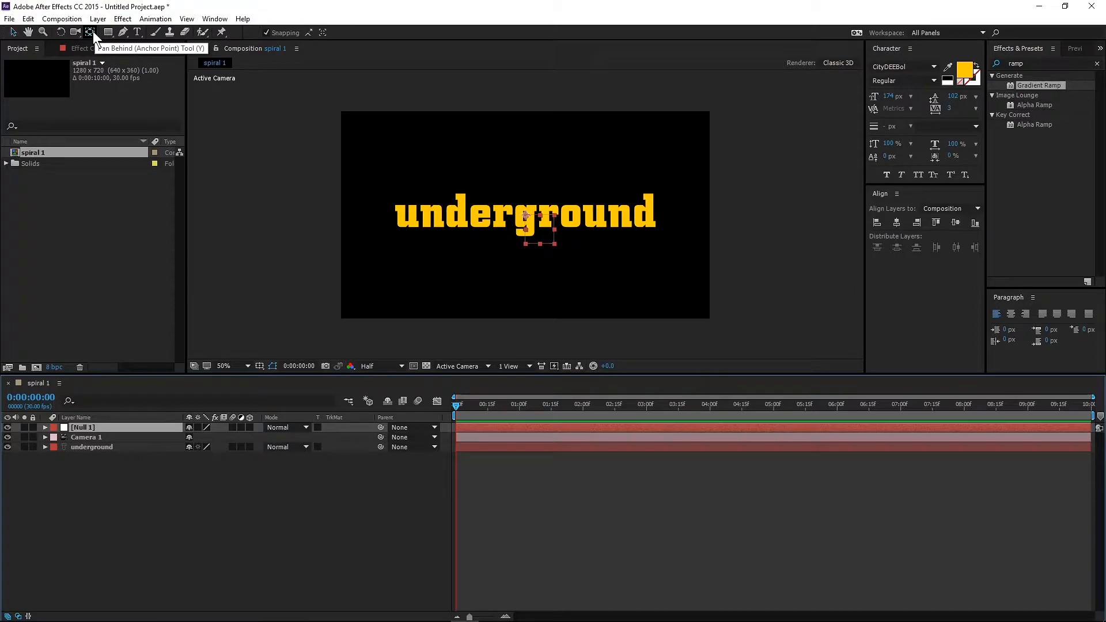
pyautogui.moveTo(526, 215); pyautogui.dragTo(540, 230)
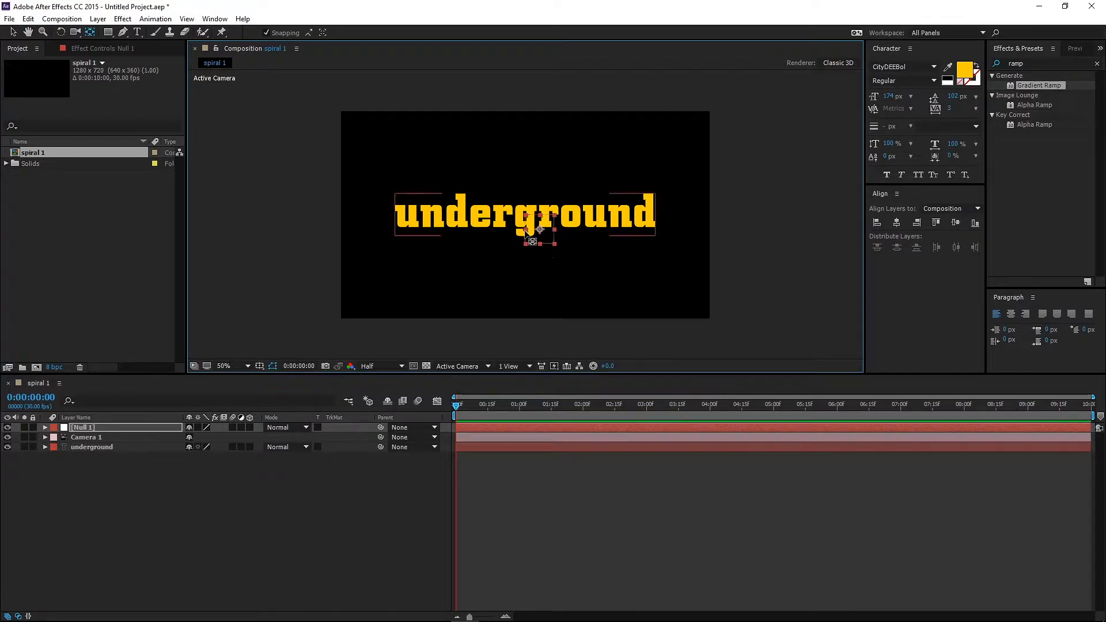
pyautogui.press('v')
# - Centre the null object horizontally and vertically in the composition and deselect it
pyautogui.click(897, 221)
pyautogui.click(955, 222)
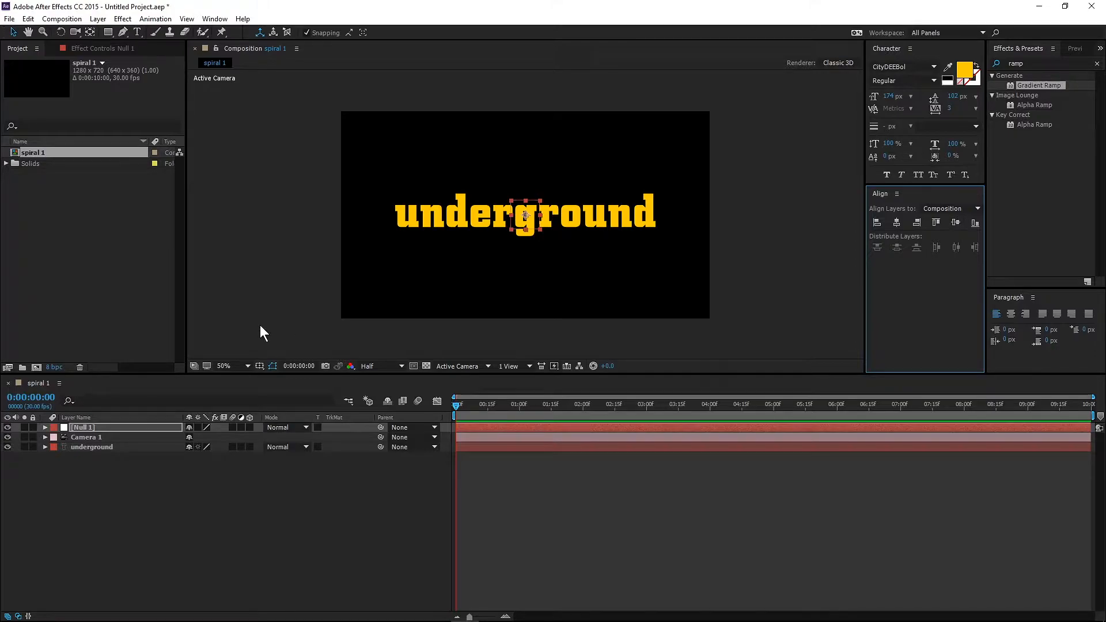
pyautogui.click(115, 522)
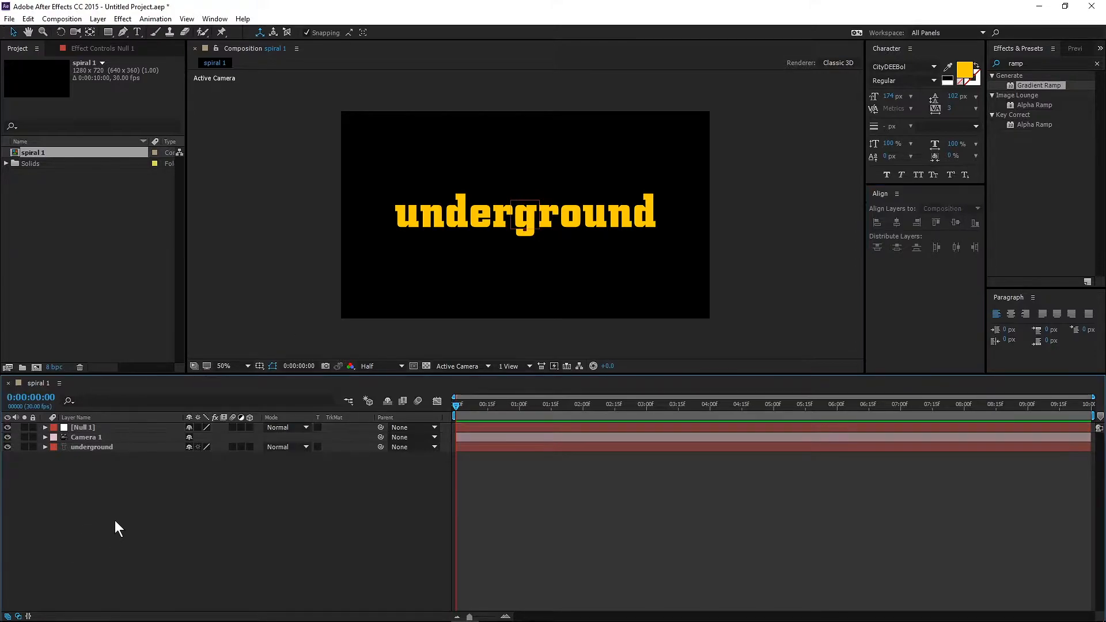
# - Turn the null object and the underground text layer into 3D layers
pyautogui.click(90, 426)
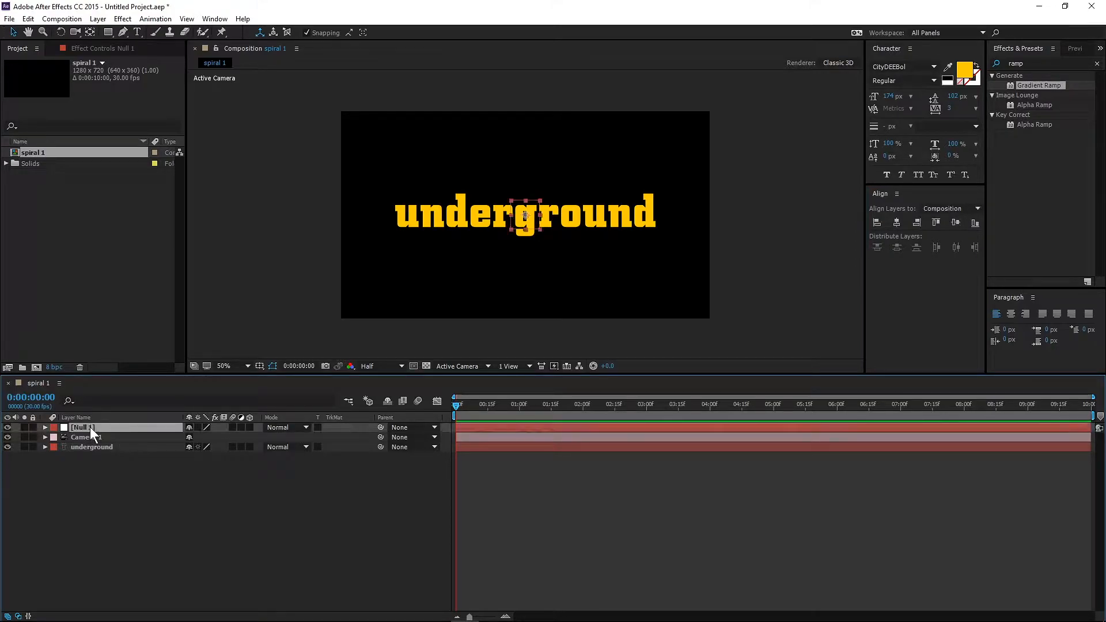
pyautogui.click(250, 427)
pyautogui.click(249, 446)
# - Duplicate the underground text layer twice
pyautogui.click(103, 449)
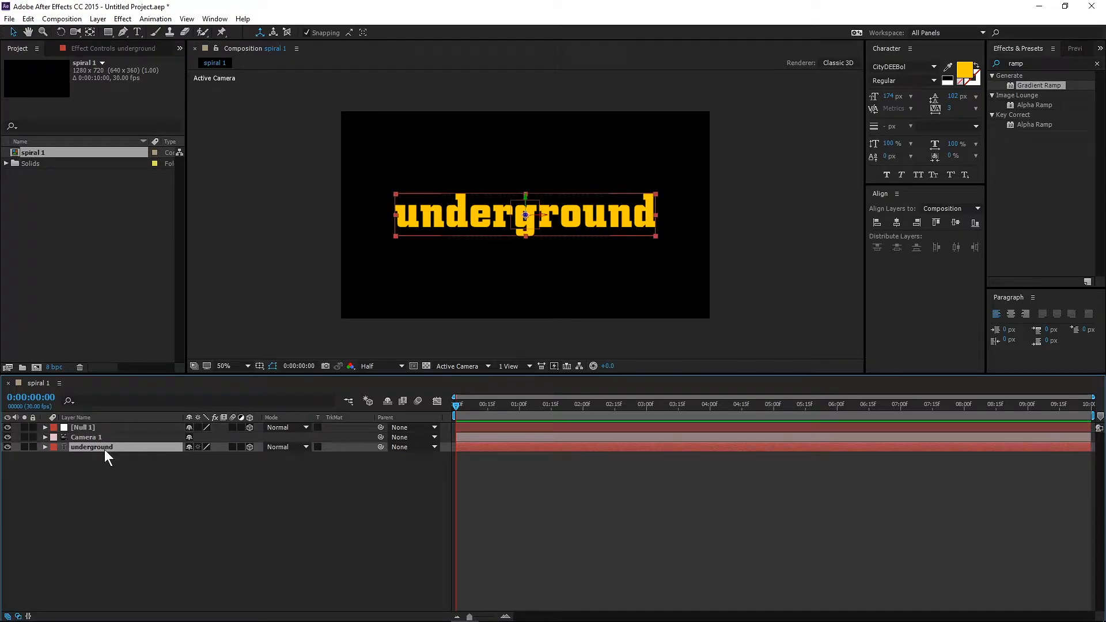
pyautogui.hotkey('ctrl', 'd')
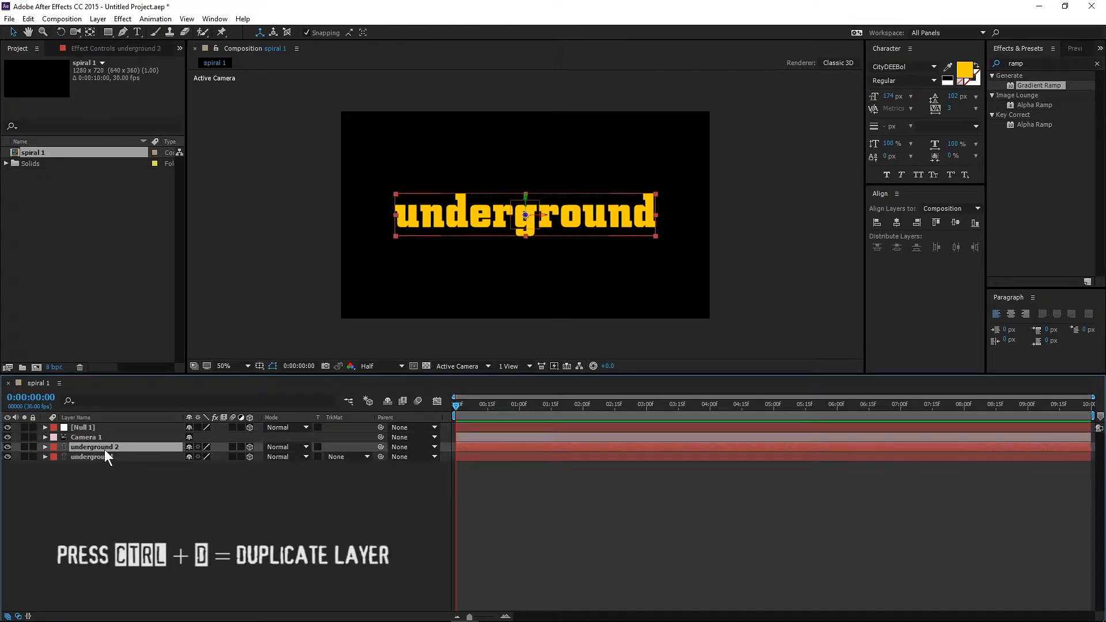
pyautogui.hotkey('ctrl', 'd')
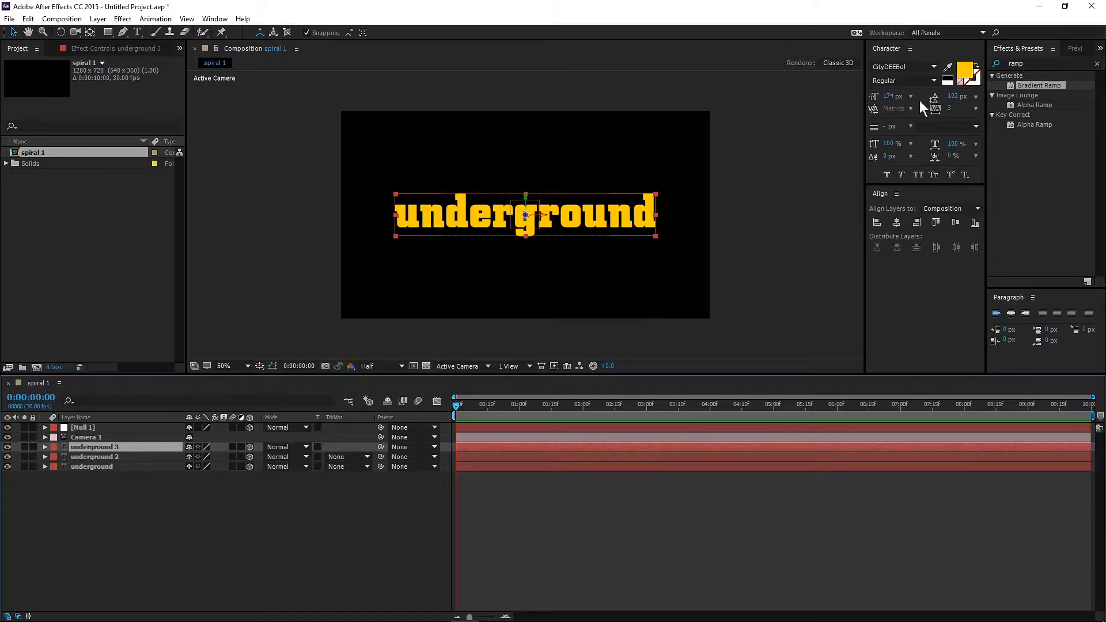
# - Set the topmost text copy's fill colour to blue 006CFF and hide that layer
pyautogui.click(965, 74)
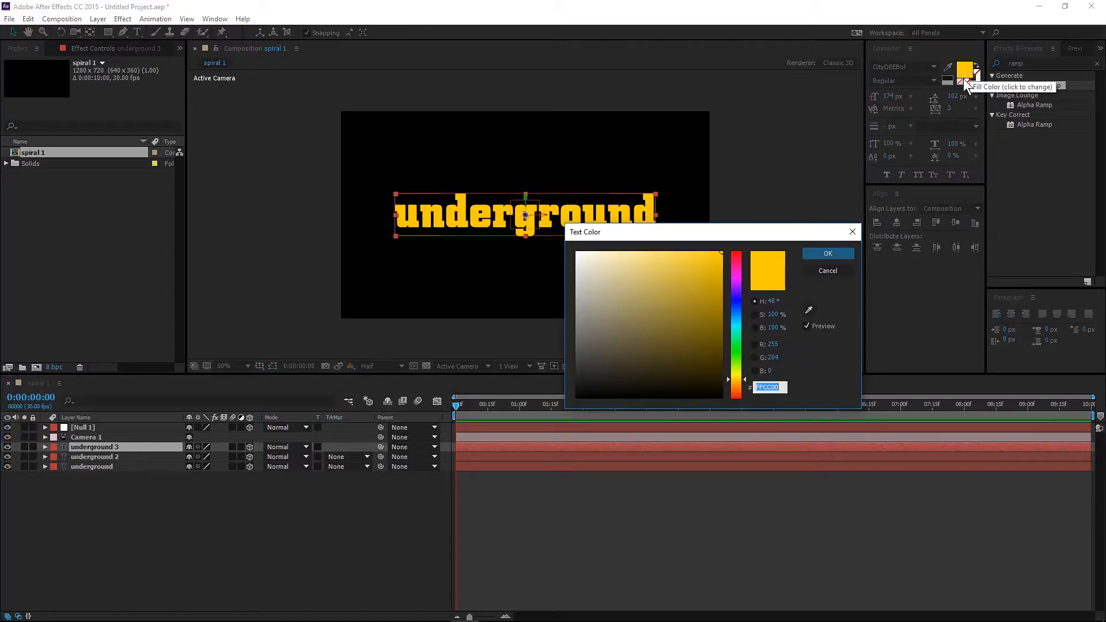
pyautogui.click(735, 319)
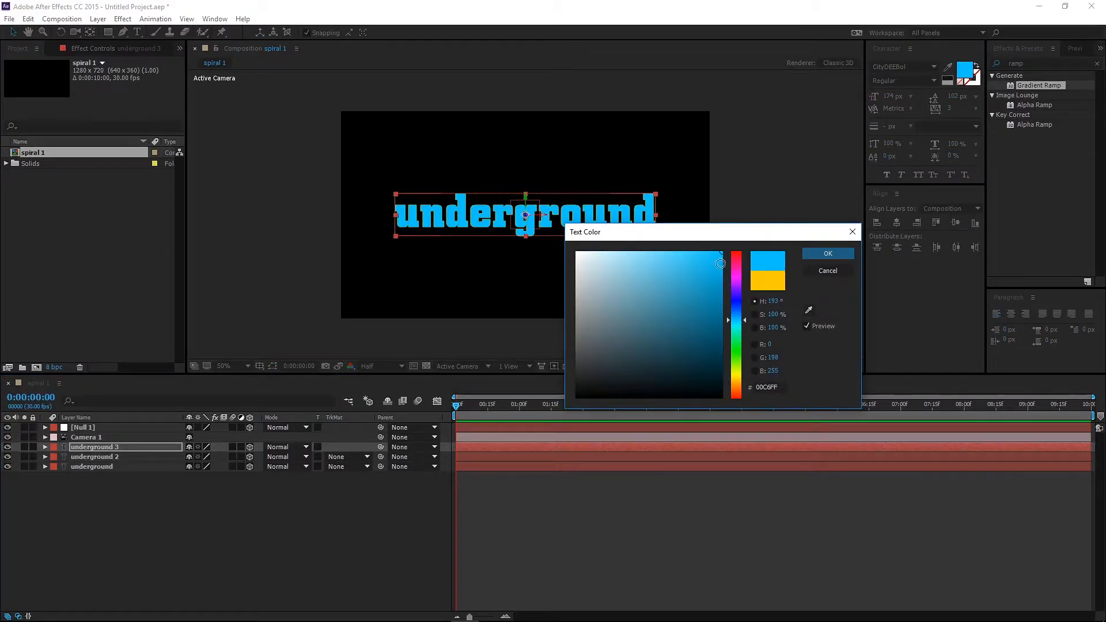
pyautogui.moveTo(744, 318); pyautogui.dragTo(743, 316)
pyautogui.click(741, 313)
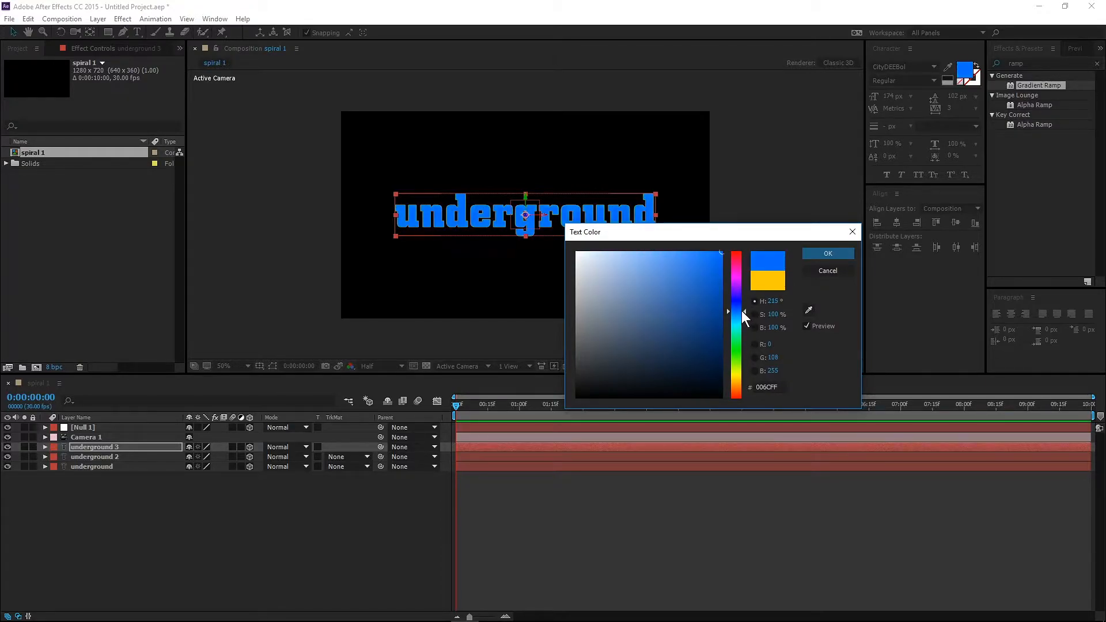
pyautogui.click(817, 253)
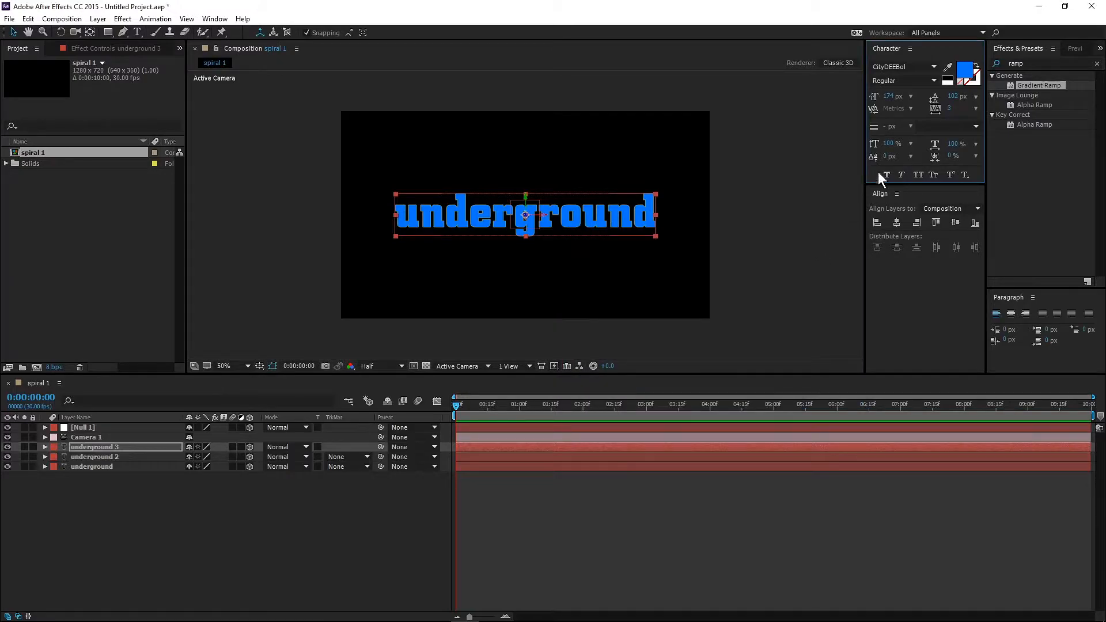
pyautogui.click(7, 447)
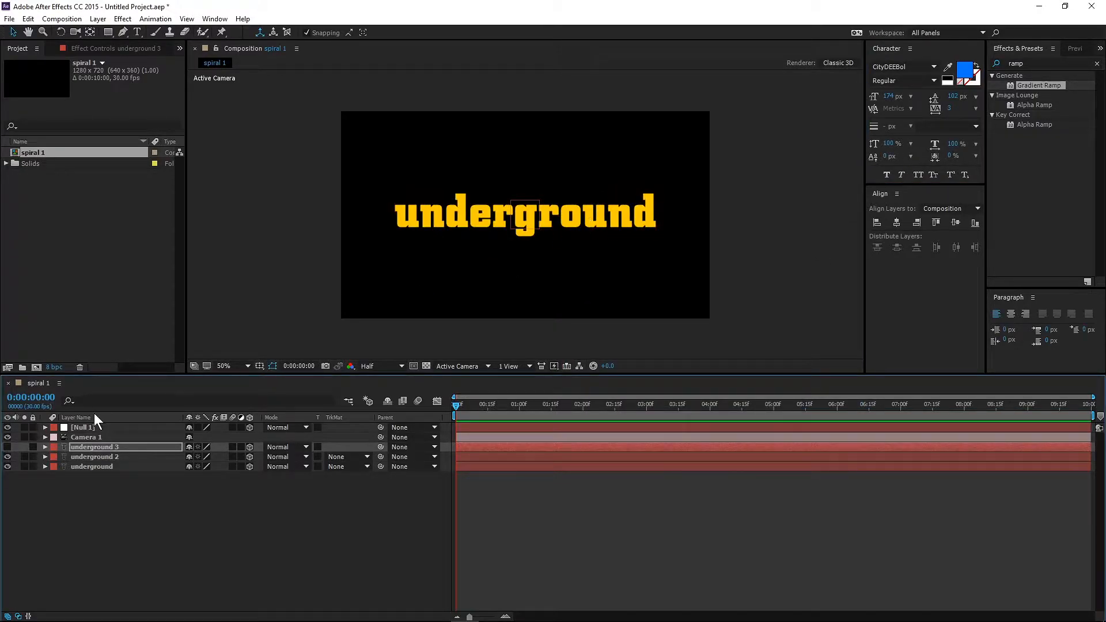
# - Hide underground 2, set the original underground text's fill colour to pink FA55F4, show both hidden copies and deselect
pyautogui.click(7, 457)
pyautogui.click(80, 467)
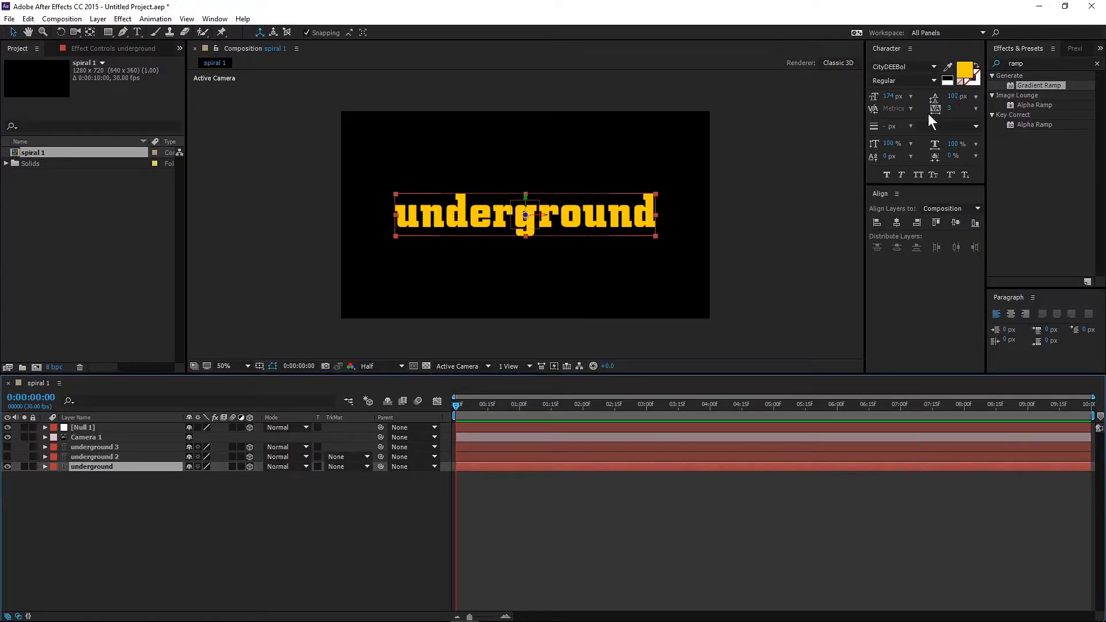
pyautogui.click(965, 70)
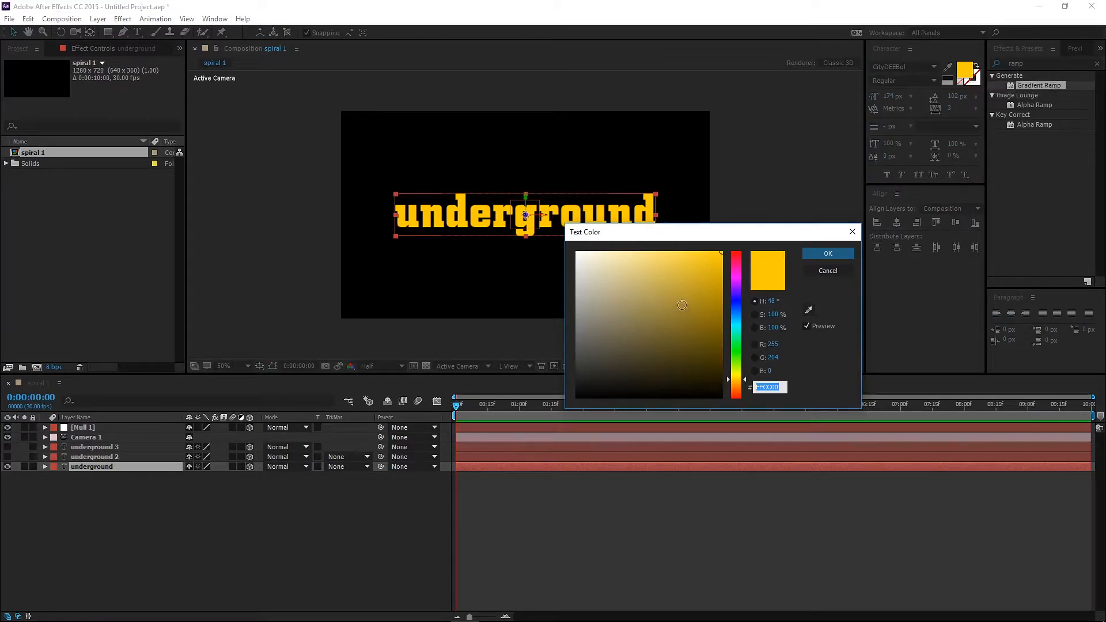
pyautogui.moveTo(735, 276)
pyautogui.mouseDown()
pyautogui.moveTo(696, 252)
pyautogui.moveTo(662, 255)
pyautogui.moveTo(671, 254)
pyautogui.mouseUp()
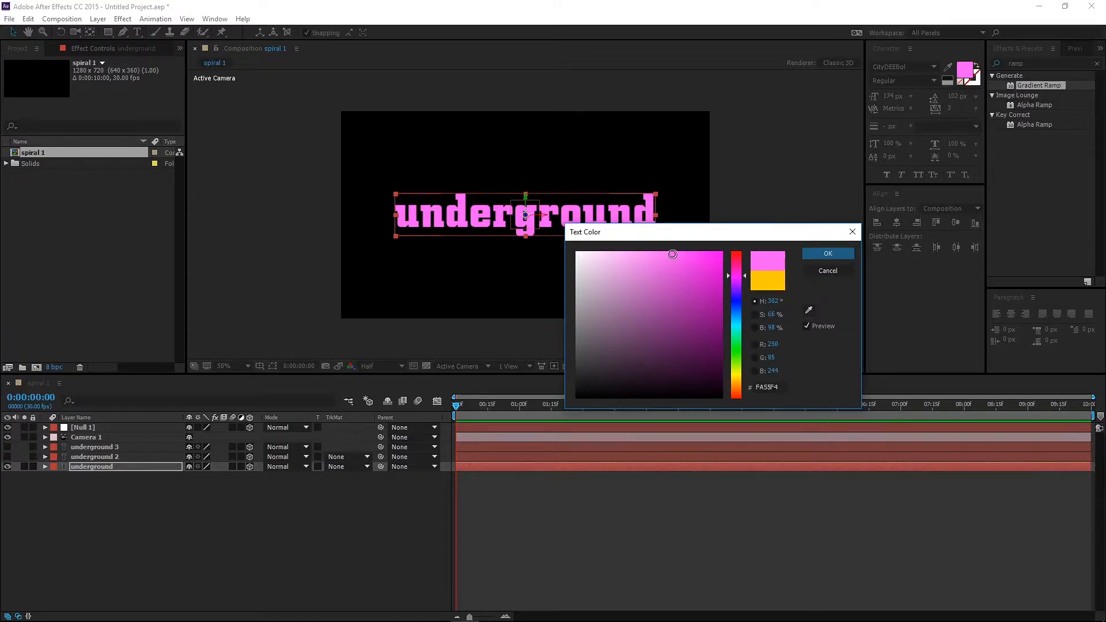
pyautogui.click(820, 254)
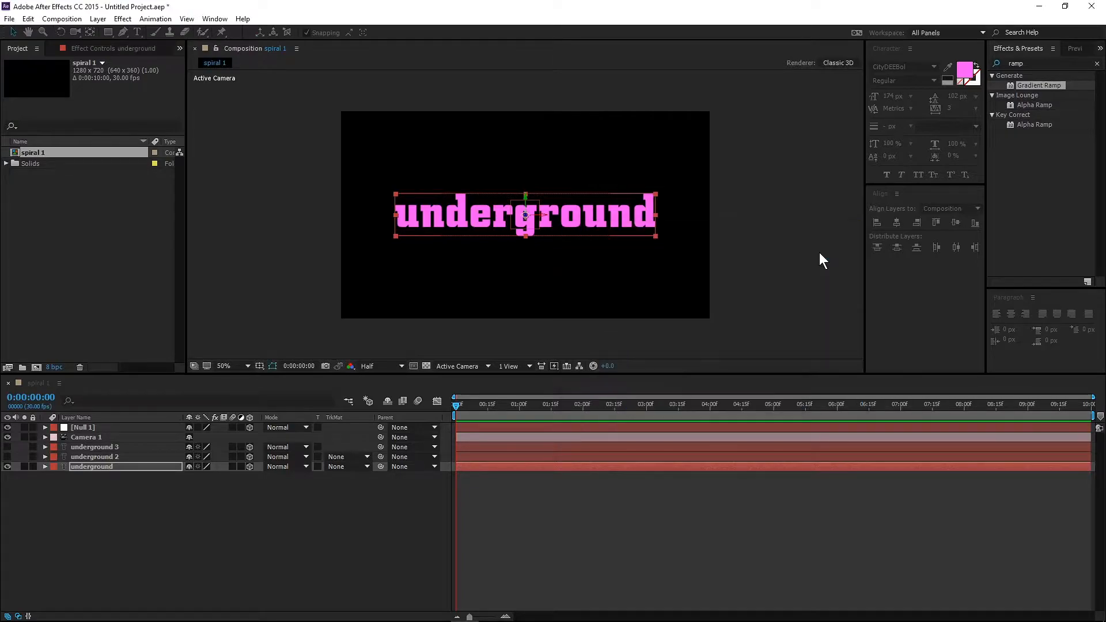
pyautogui.click(8, 447)
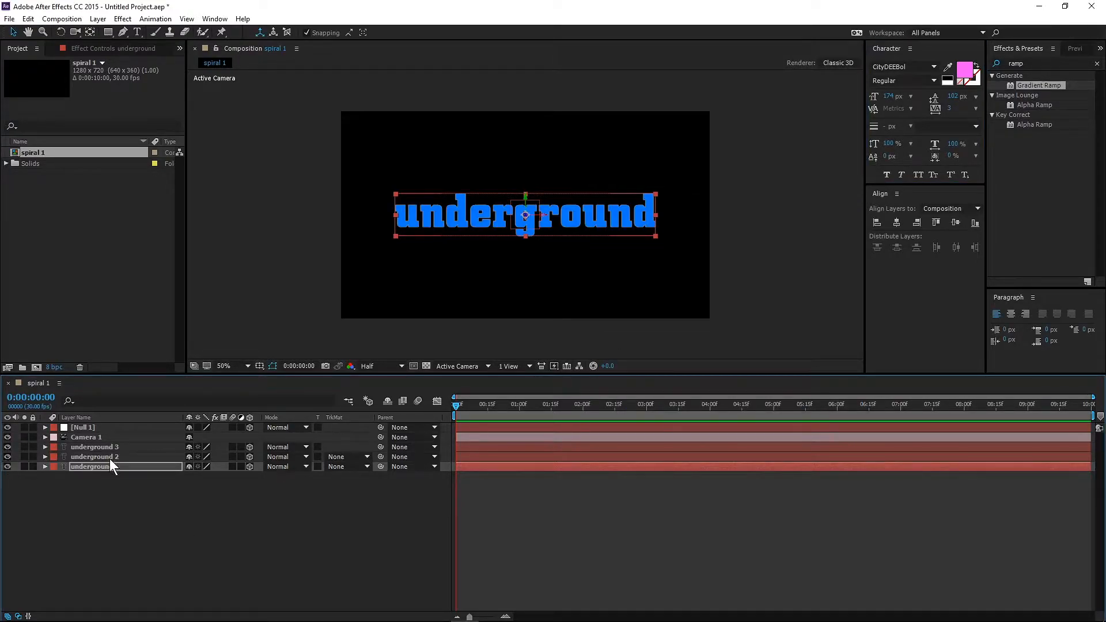
pyautogui.click(232, 516)
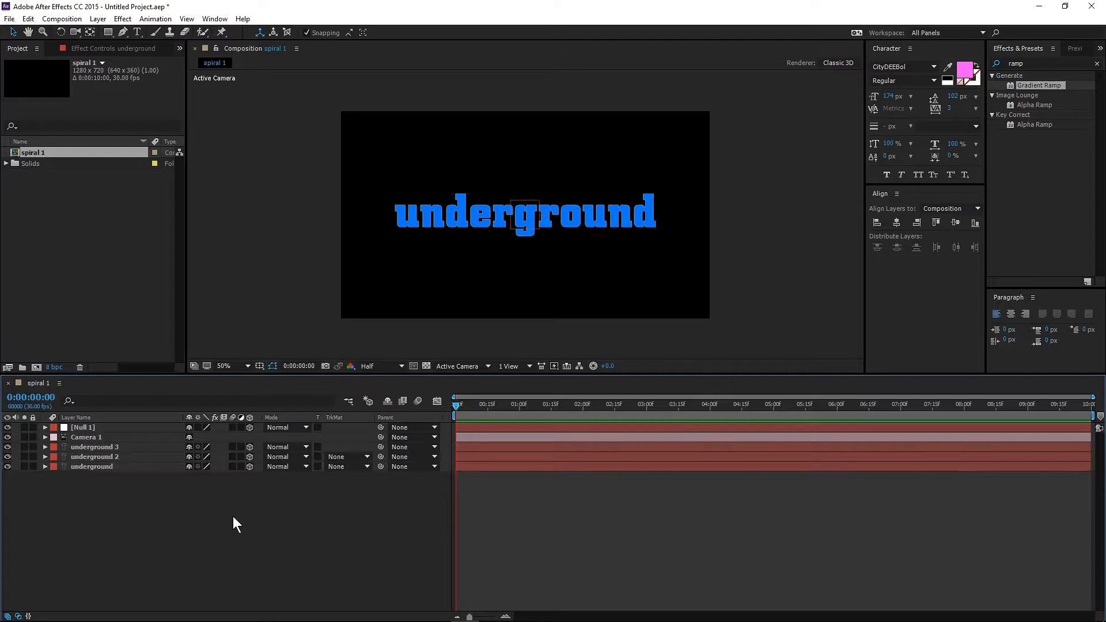
# - Set the null object's Y Rotation to 90°
pyautogui.click(84, 426)
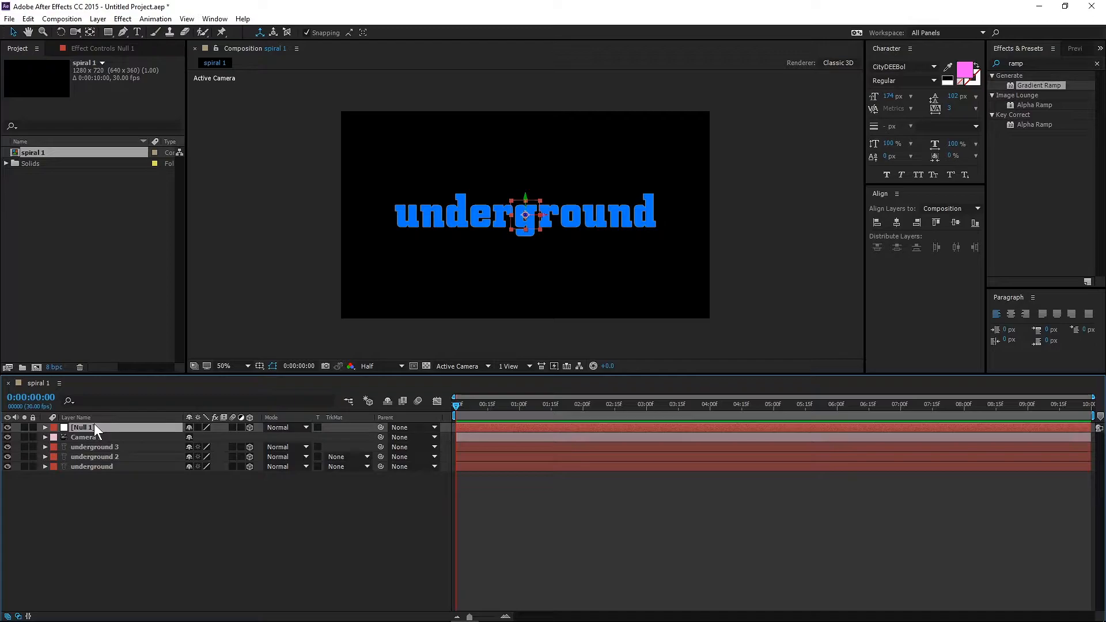
pyautogui.press('r')
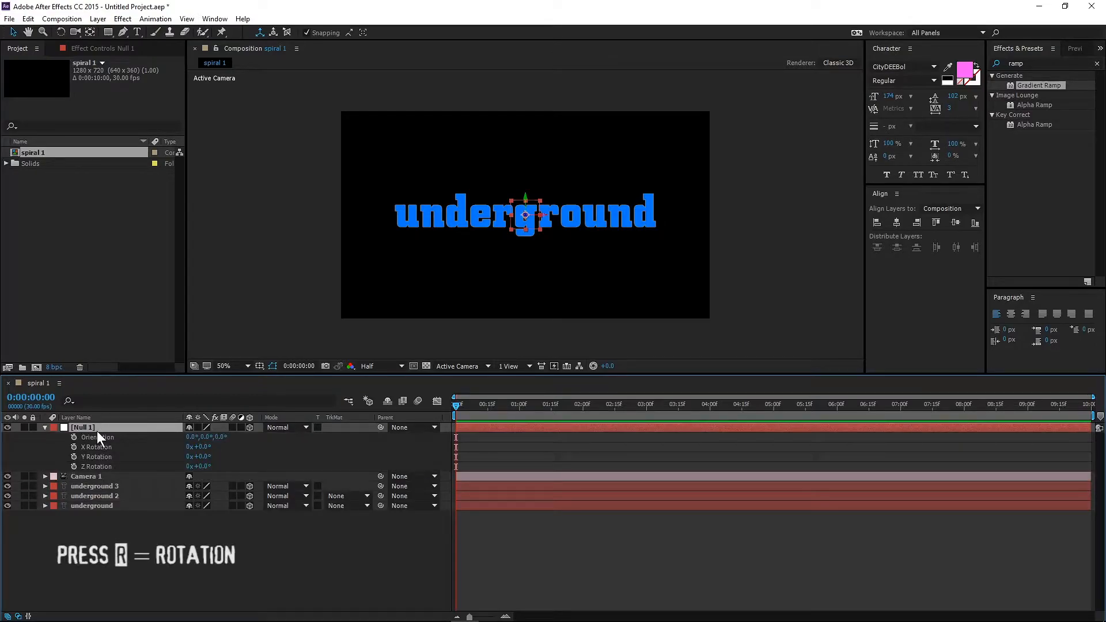
pyautogui.click(201, 457)
pyautogui.write('90')
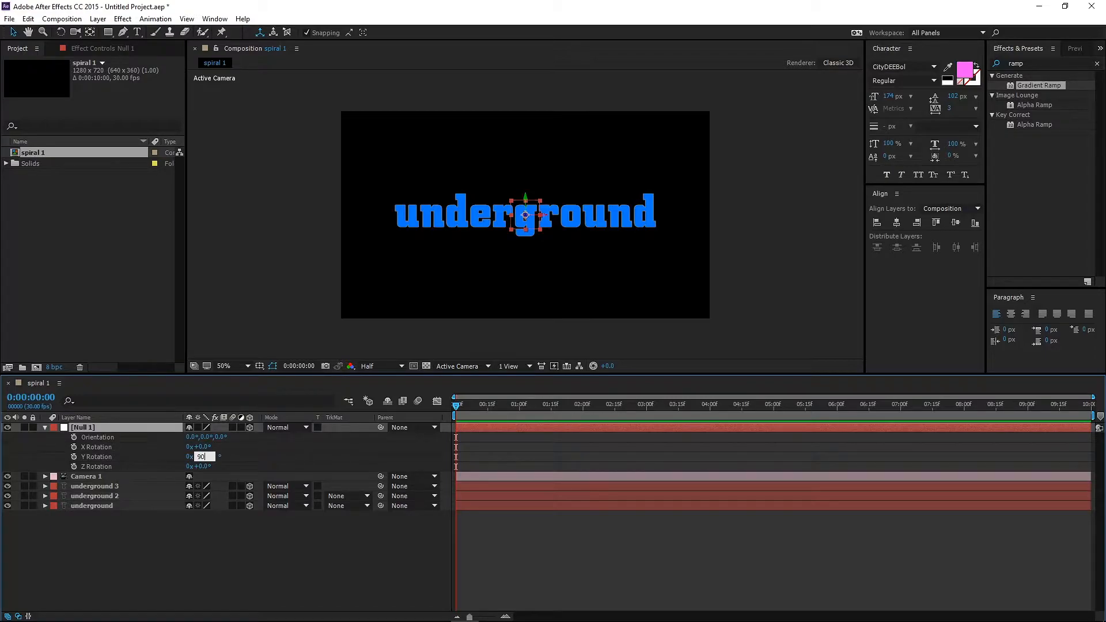
pyautogui.press('Return')
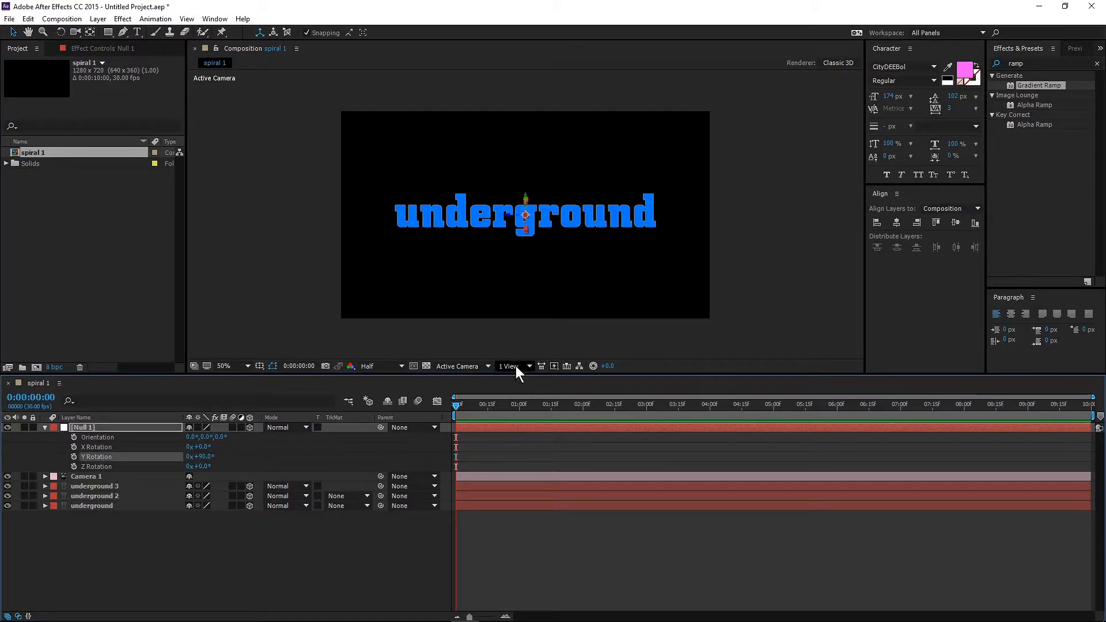
# - In the Top view, move the underground layer slightly toward the camera and underground 3 an equal distance behind underground 2
pyautogui.click(446, 367)
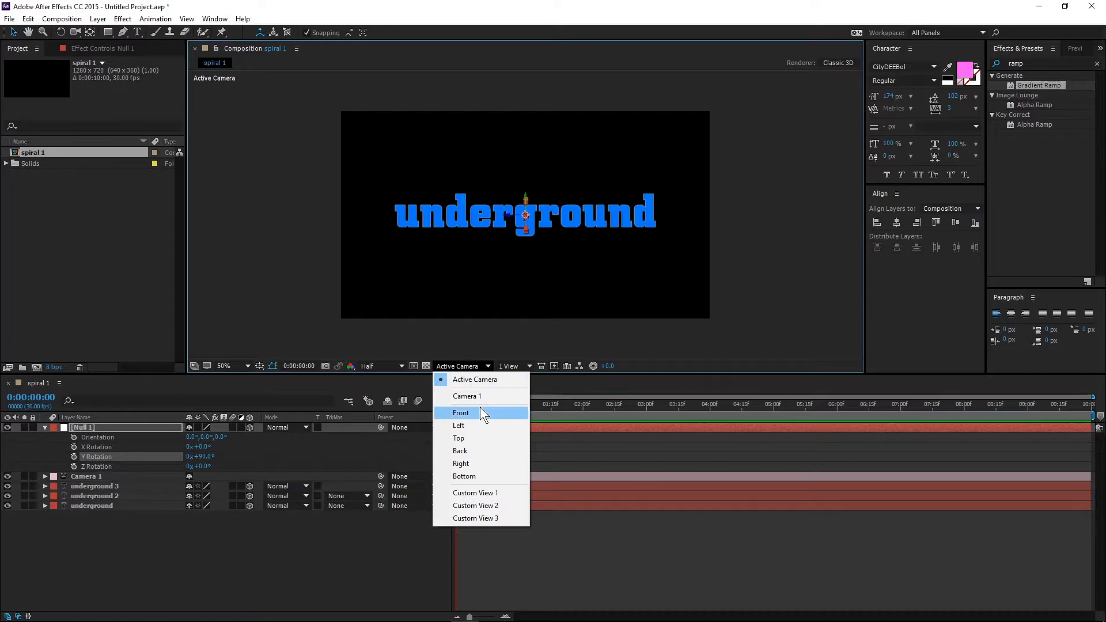
pyautogui.click(479, 440)
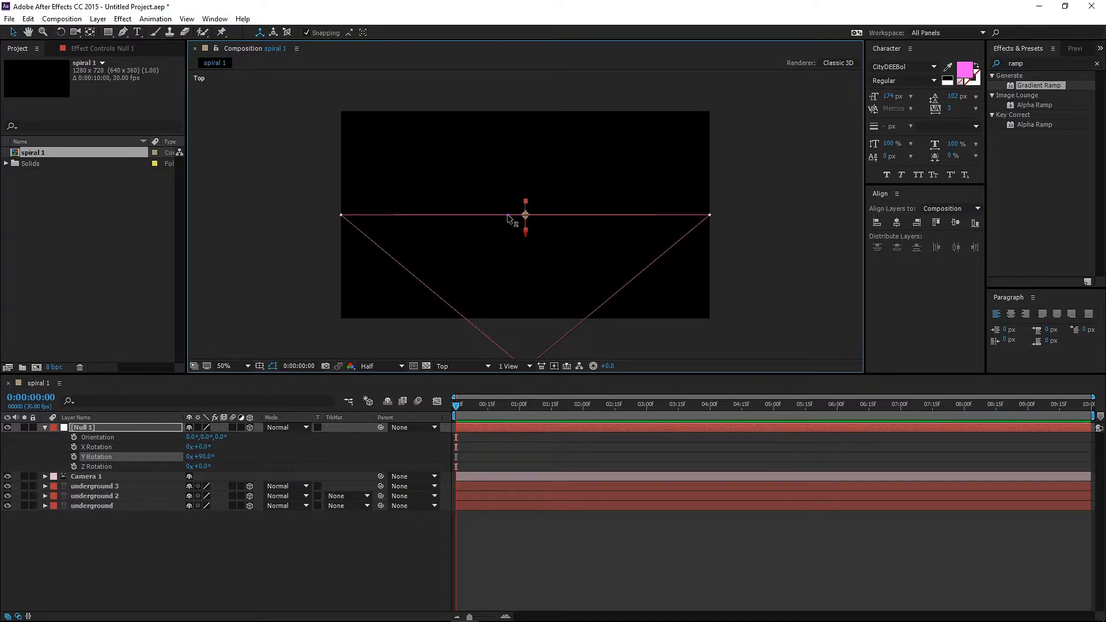
pyautogui.click(91, 506)
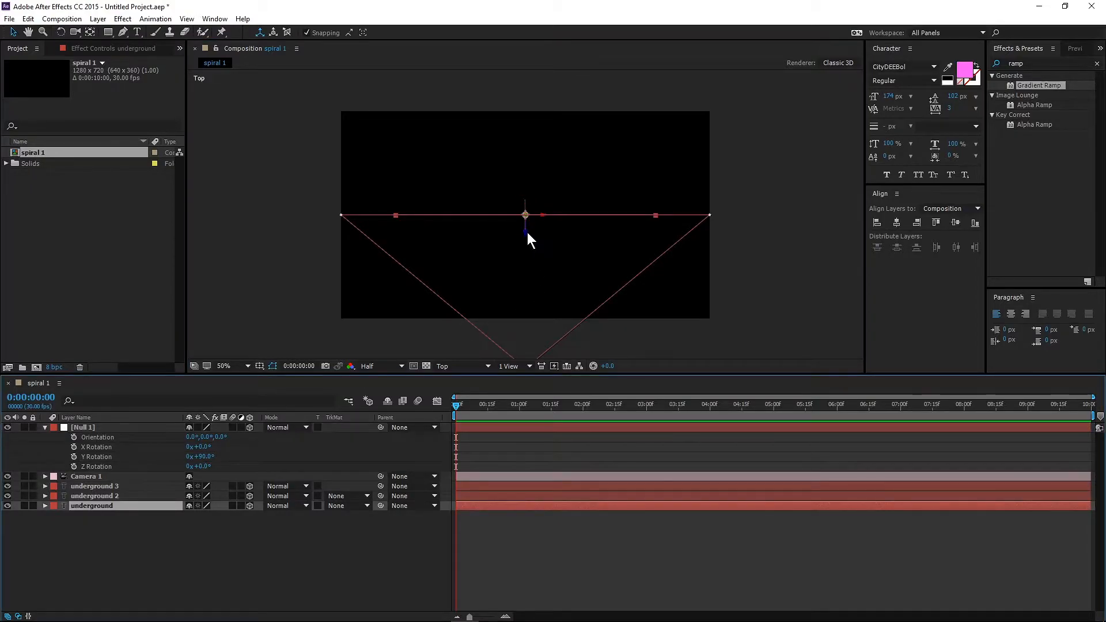
pyautogui.moveTo(527, 233); pyautogui.dragTo(527, 245)
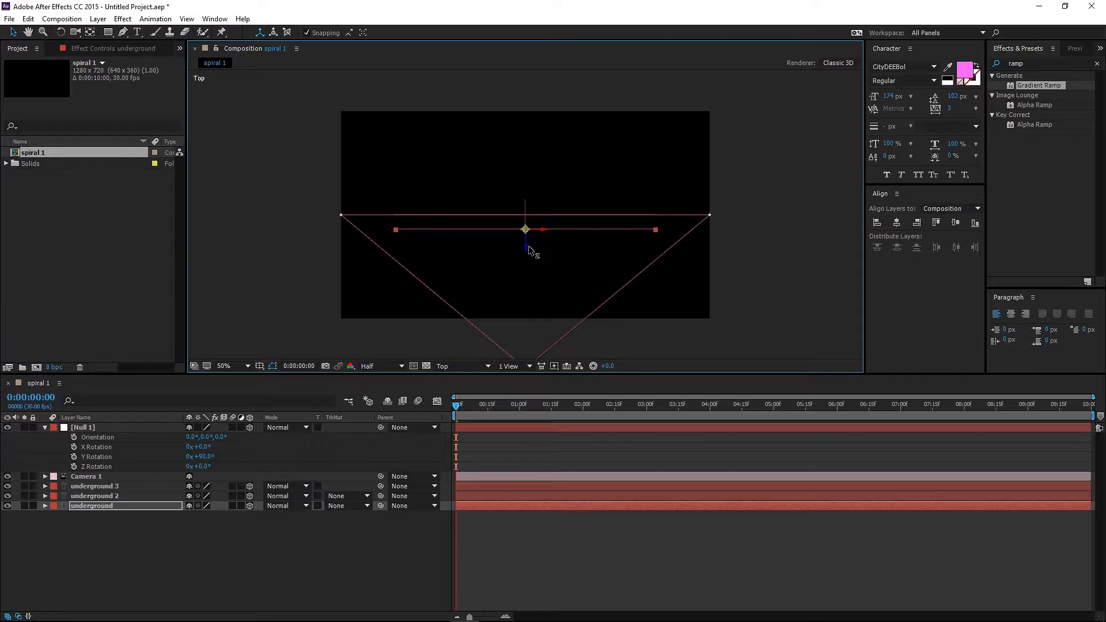
pyautogui.click(106, 486)
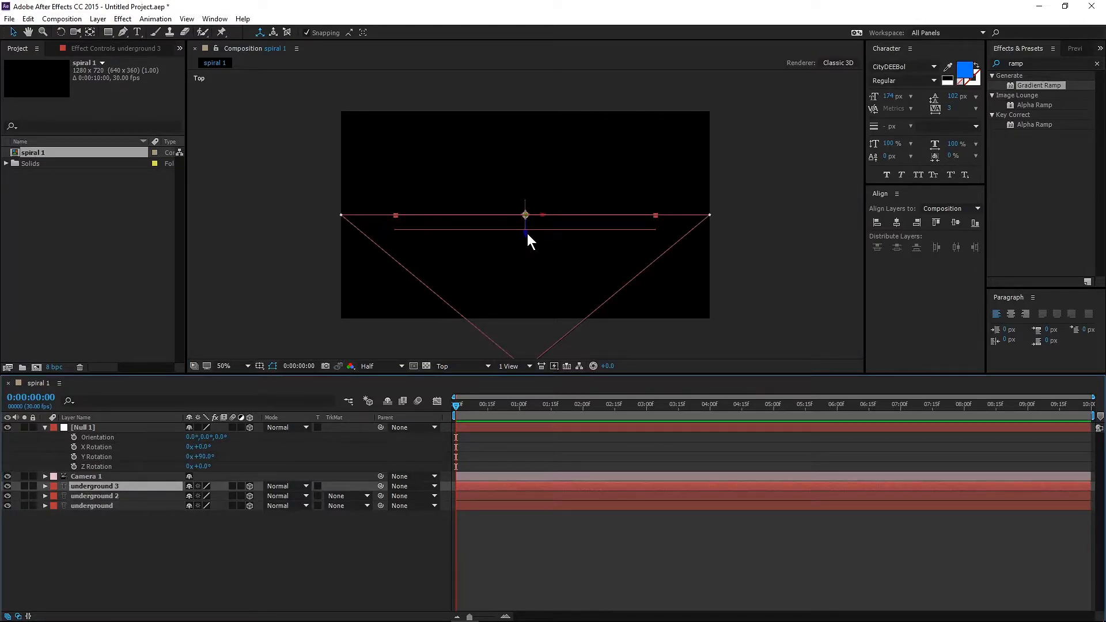
pyautogui.moveTo(527, 233); pyautogui.dragTo(527, 220)
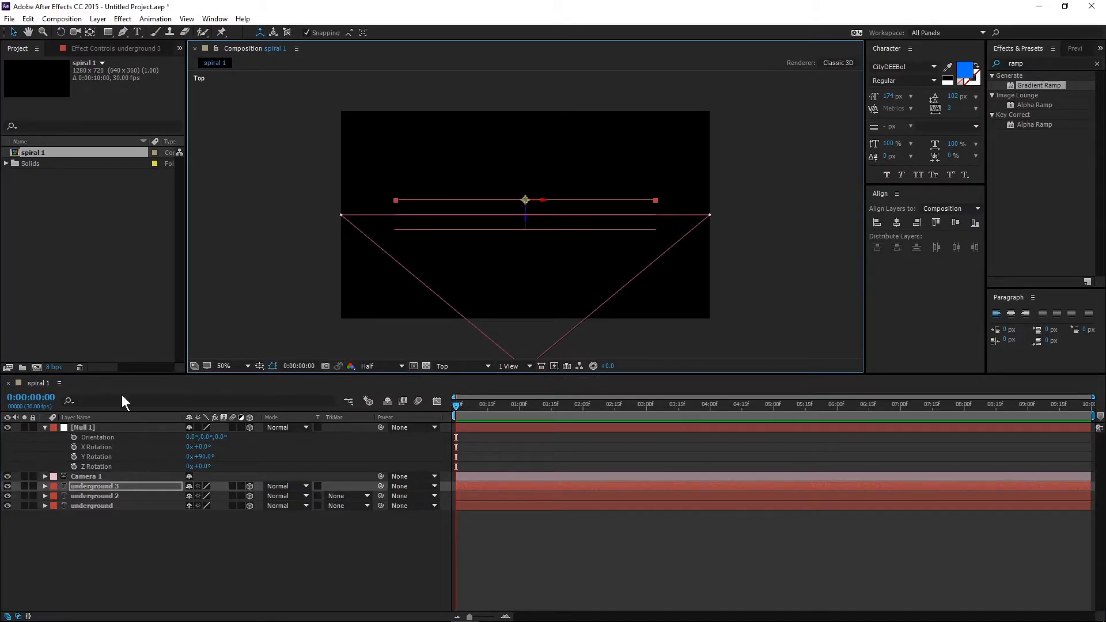
# - Move the null object to the composition's right edge and slightly toward the camera, return to the Active Camera view and deselect
pyautogui.click(85, 426)
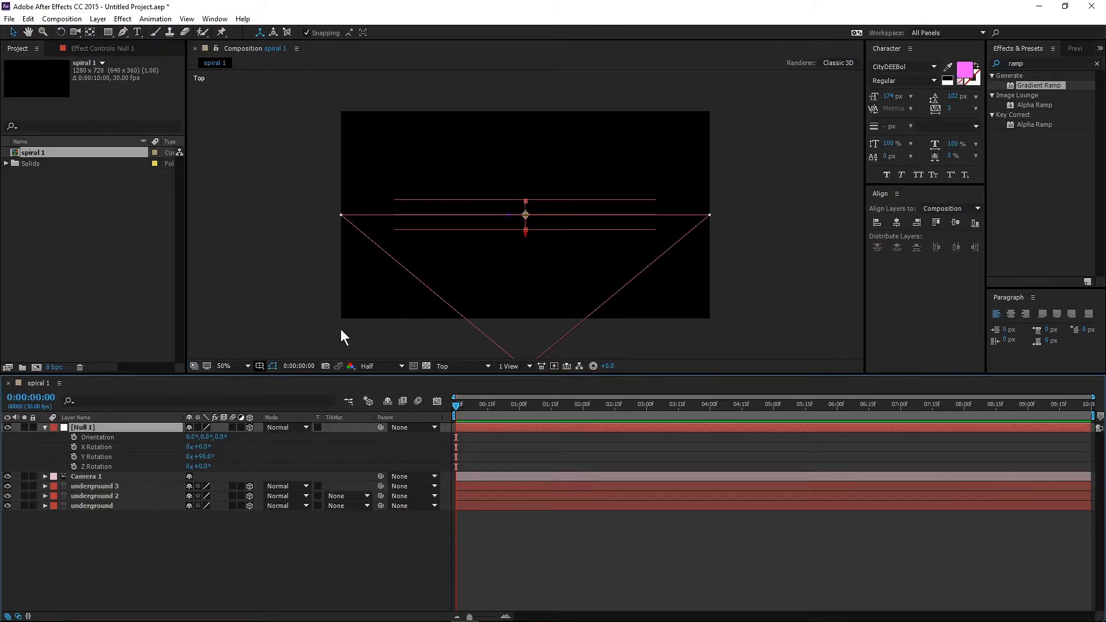
pyautogui.moveTo(513, 220); pyautogui.dragTo(693, 219)
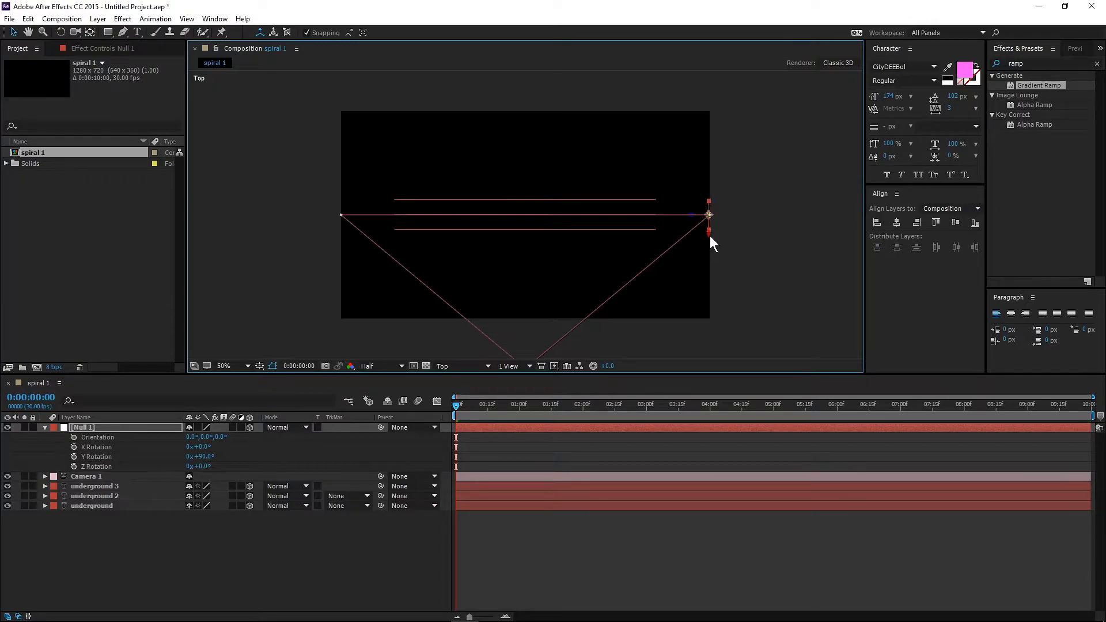
pyautogui.moveTo(711, 233); pyautogui.dragTo(711, 260)
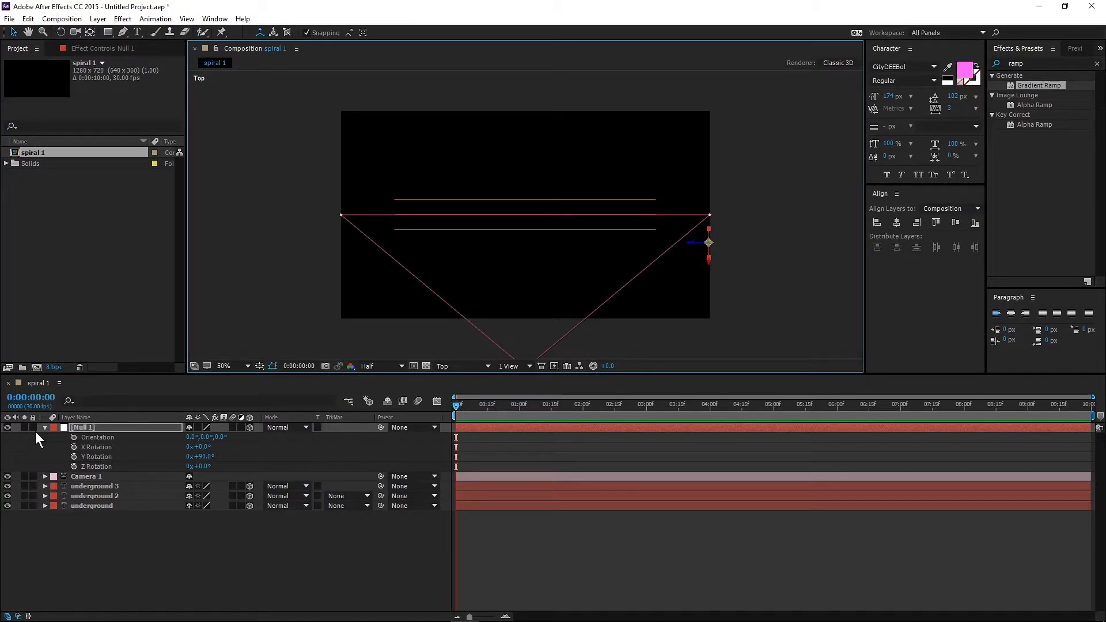
pyautogui.click(454, 368)
pyautogui.click(459, 378)
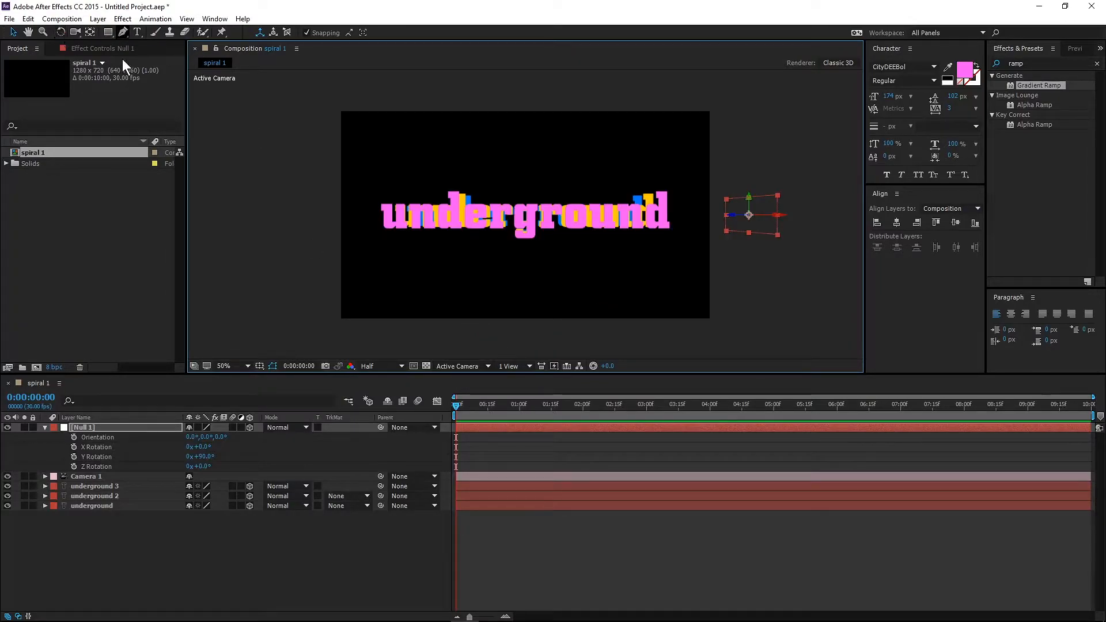
pyautogui.click(122, 560)
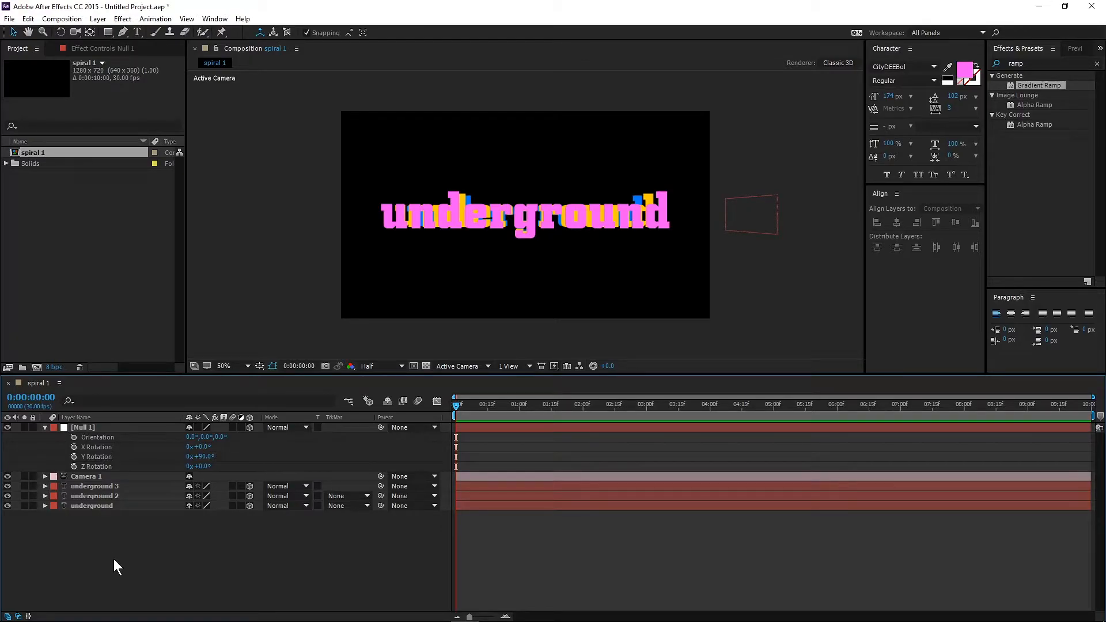
# - Create a new shape layer and draw a rectangle that frames the underground text, leaving a small margin around it
pyautogui.rightClick(118, 561)
pyautogui.rightClick(103, 570)
pyautogui.rightClick(103, 570)
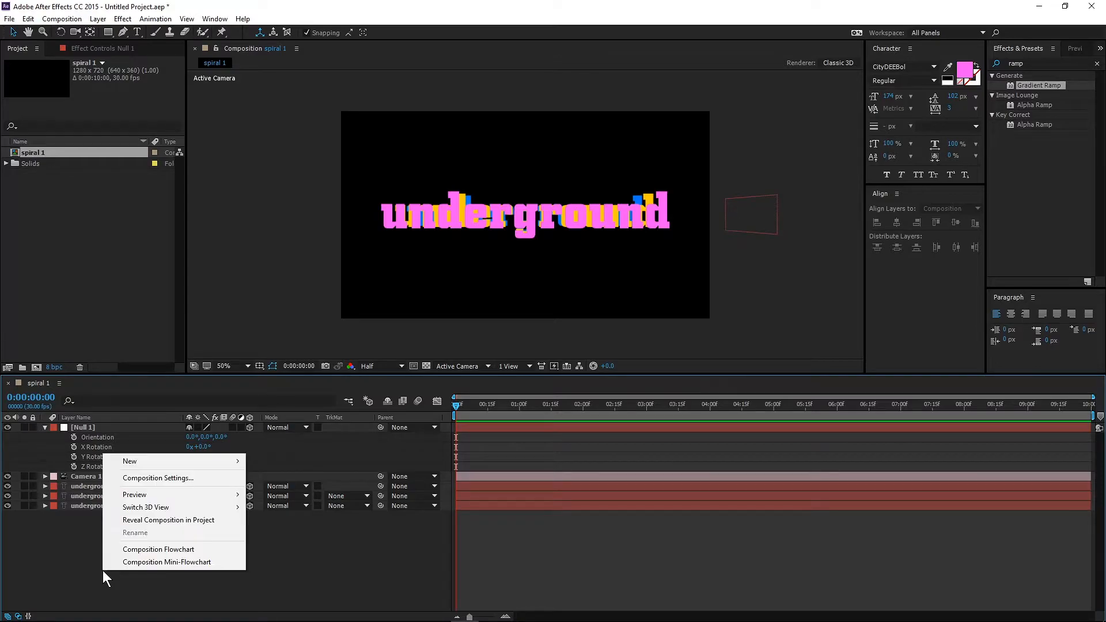
pyautogui.moveTo(220, 462)
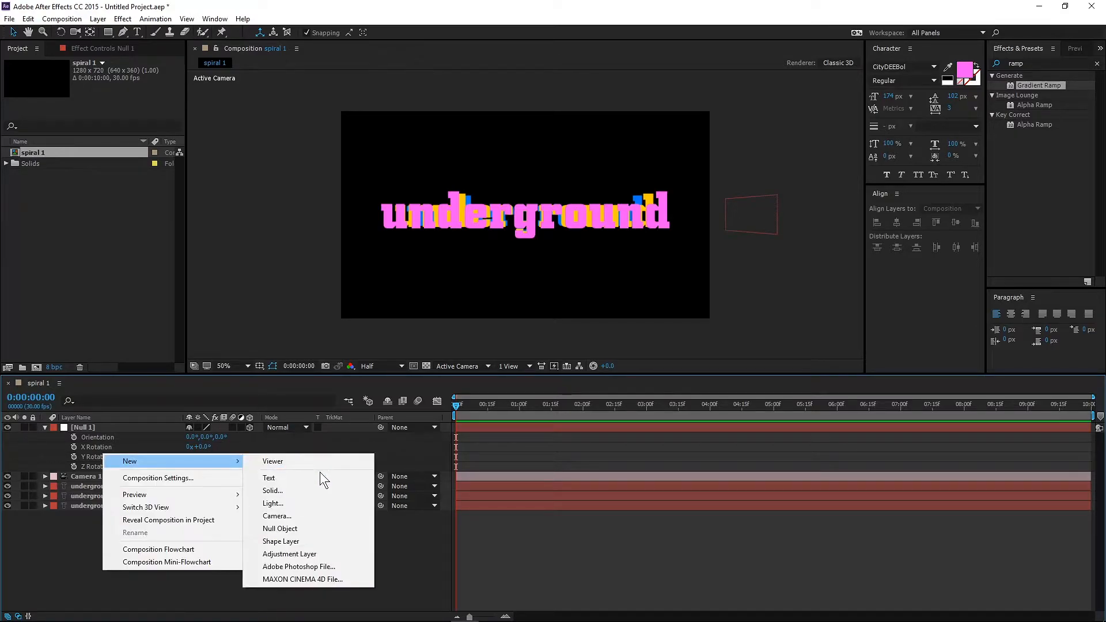
pyautogui.click(295, 542)
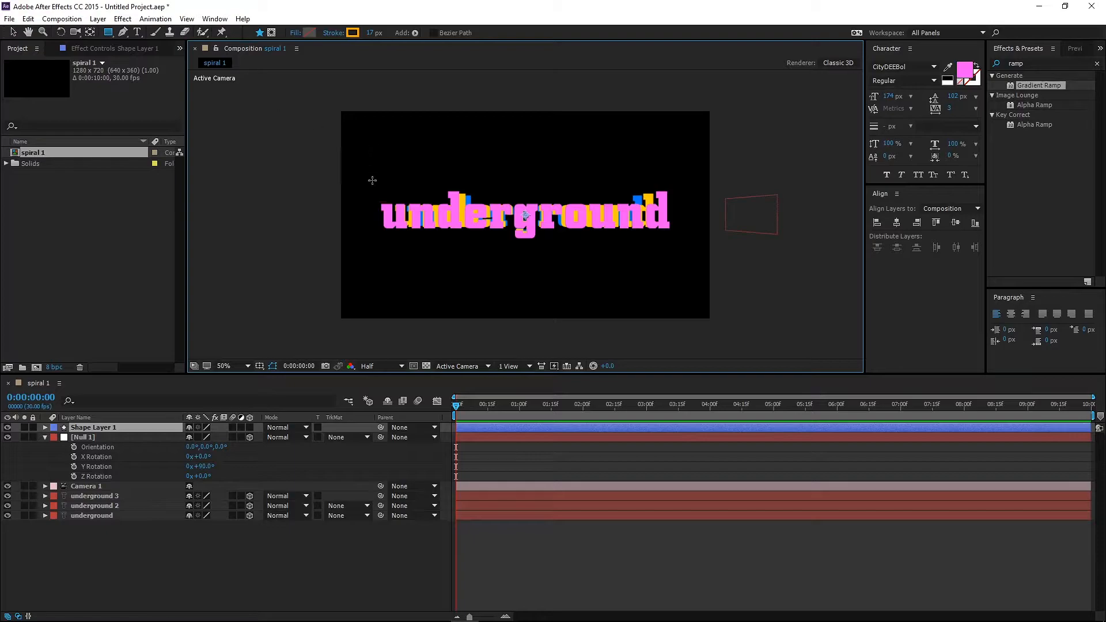
pyautogui.moveTo(373, 176); pyautogui.dragTo(679, 243)
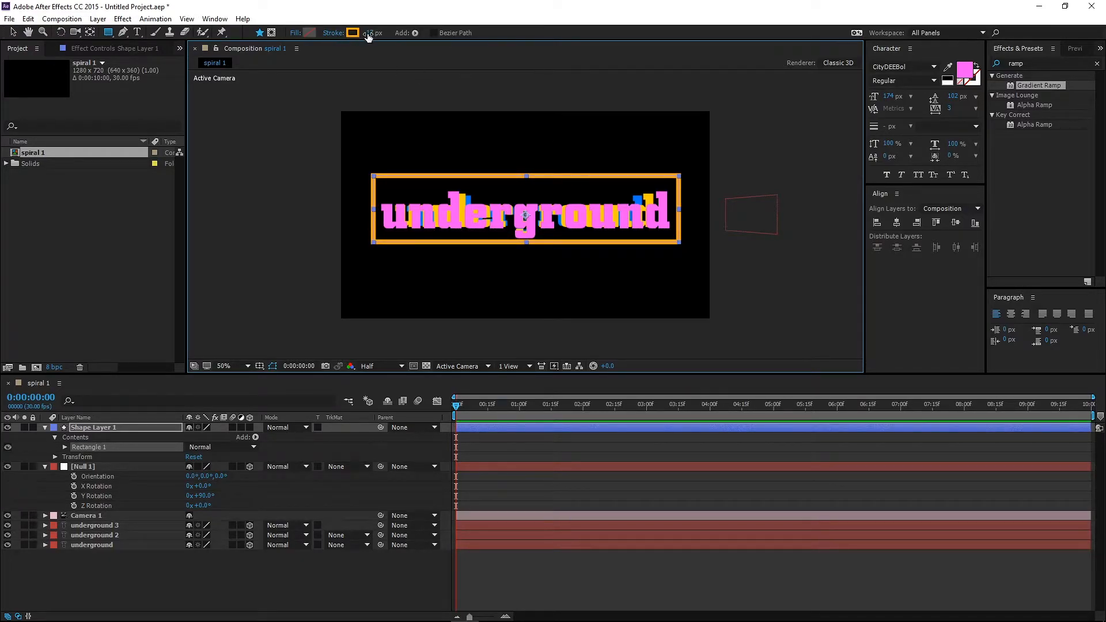
# - Preview a solid colour fill on the rectangle and set its fill back to None
pyautogui.moveTo(372, 33); pyautogui.dragTo(375, 33)
pyautogui.click(295, 33)
pyautogui.click(507, 284)
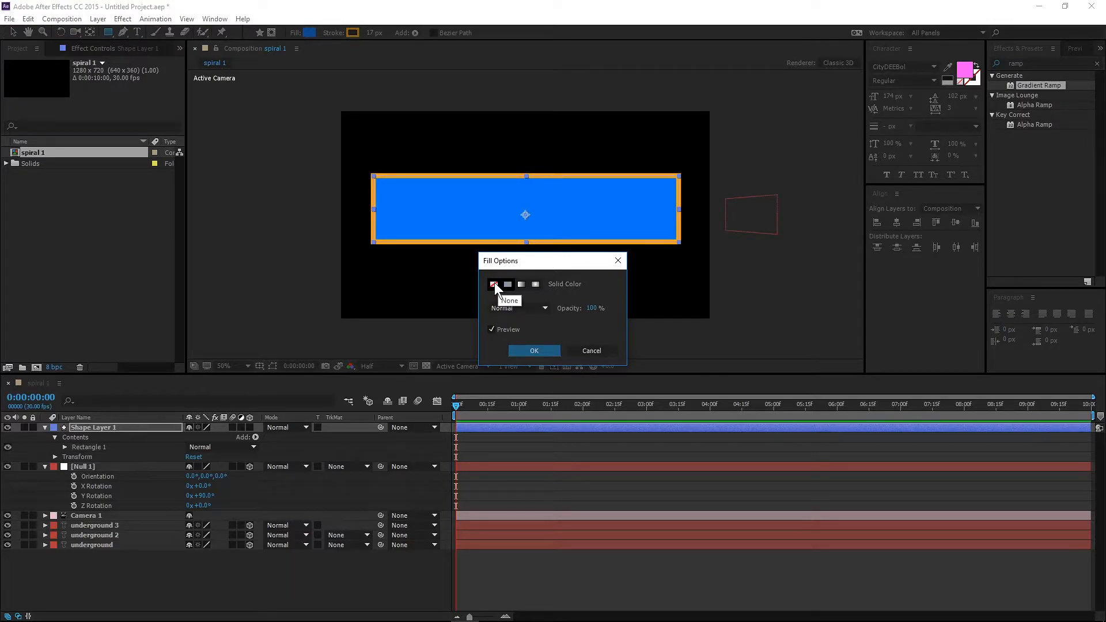
pyautogui.click(494, 284)
pyautogui.click(535, 351)
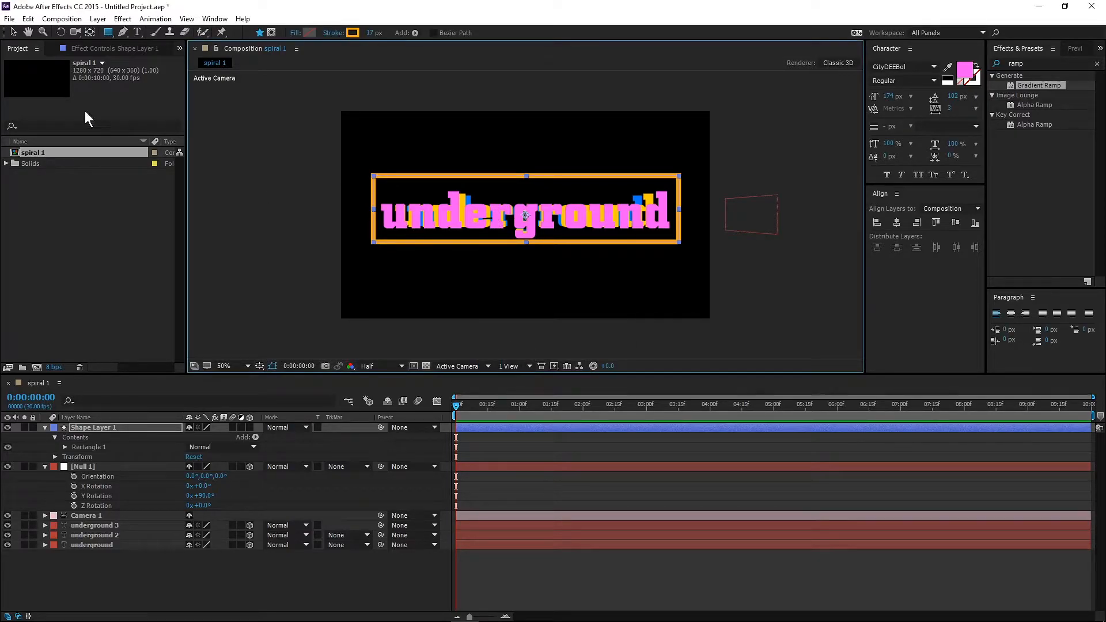
# - Centre the shape layer horizontally and vertically in the composition
pyautogui.press('y')
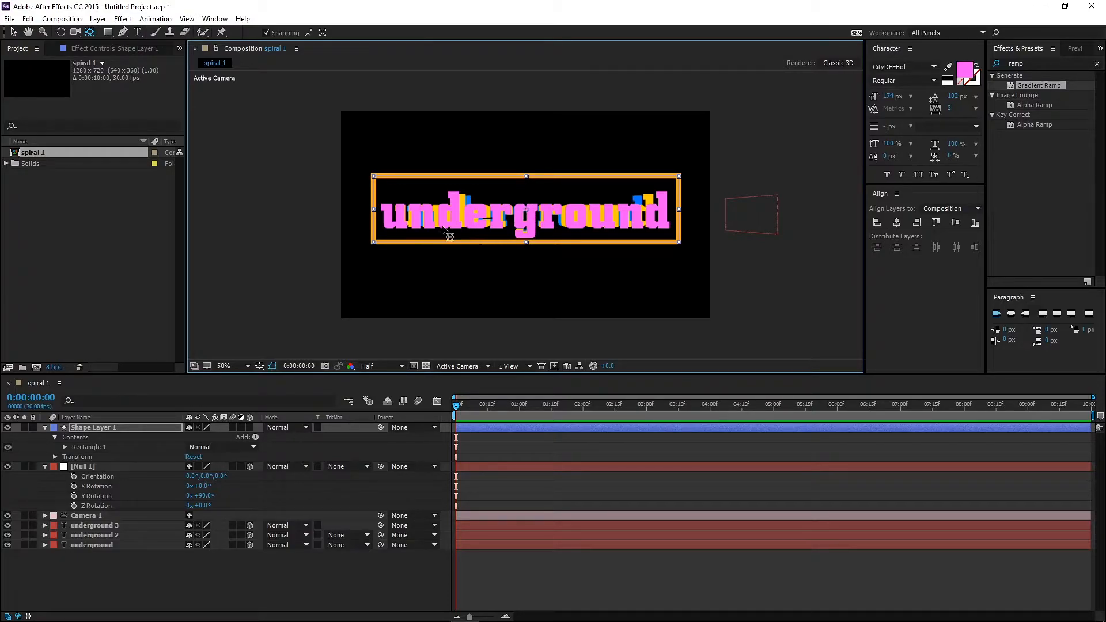
pyautogui.press('v')
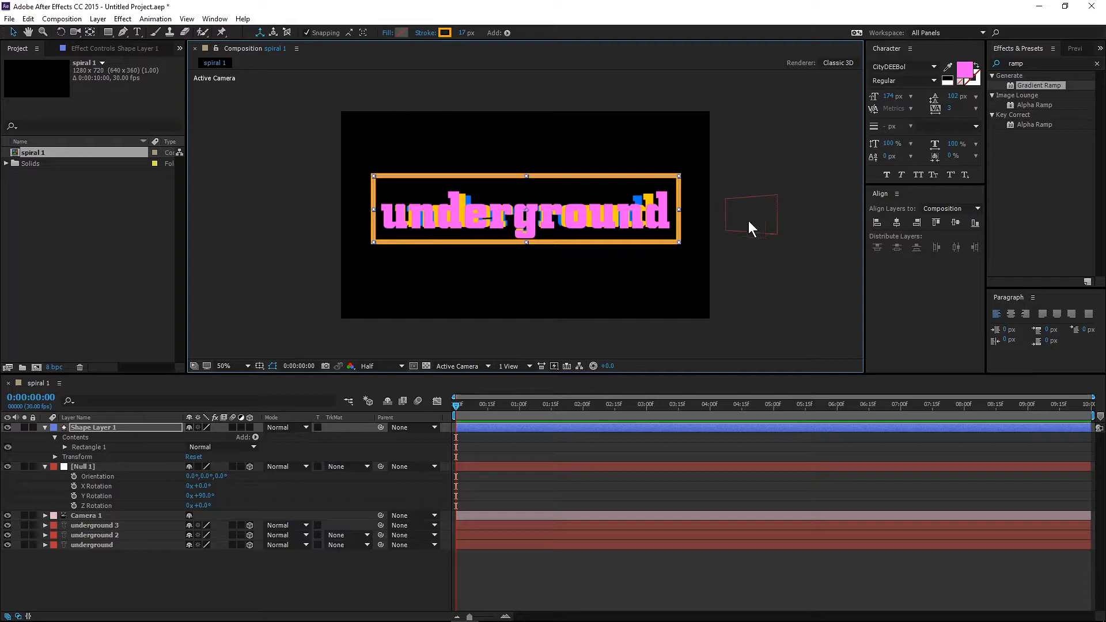
pyautogui.click(892, 223)
pyautogui.click(956, 223)
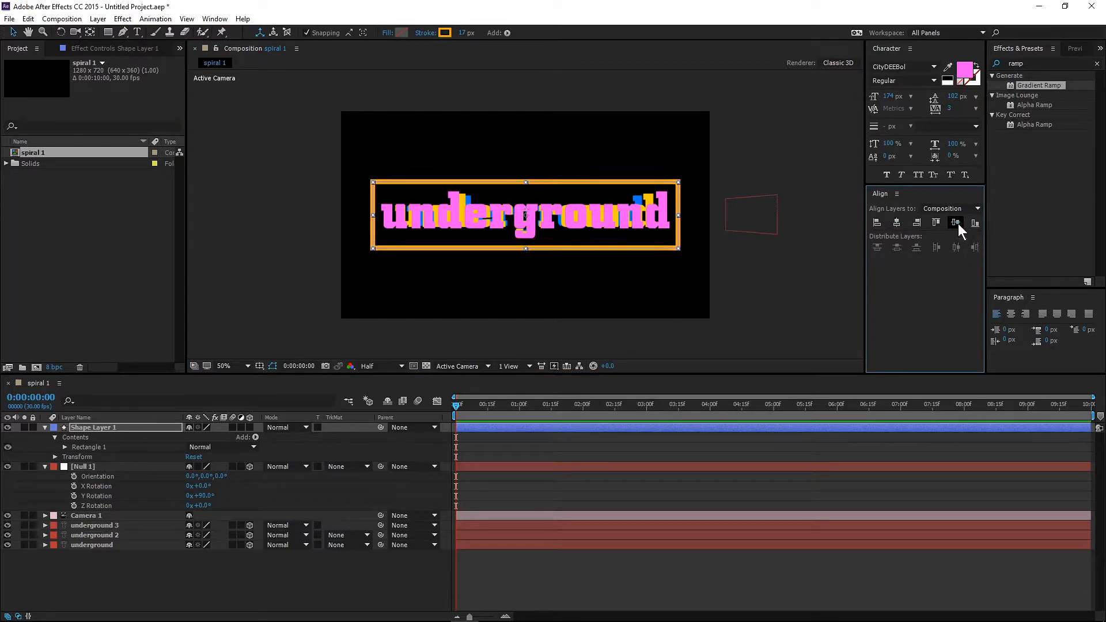
# - Turn the shape layer into a 3D layer and set its X Rotation to 90°
pyautogui.click(249, 427)
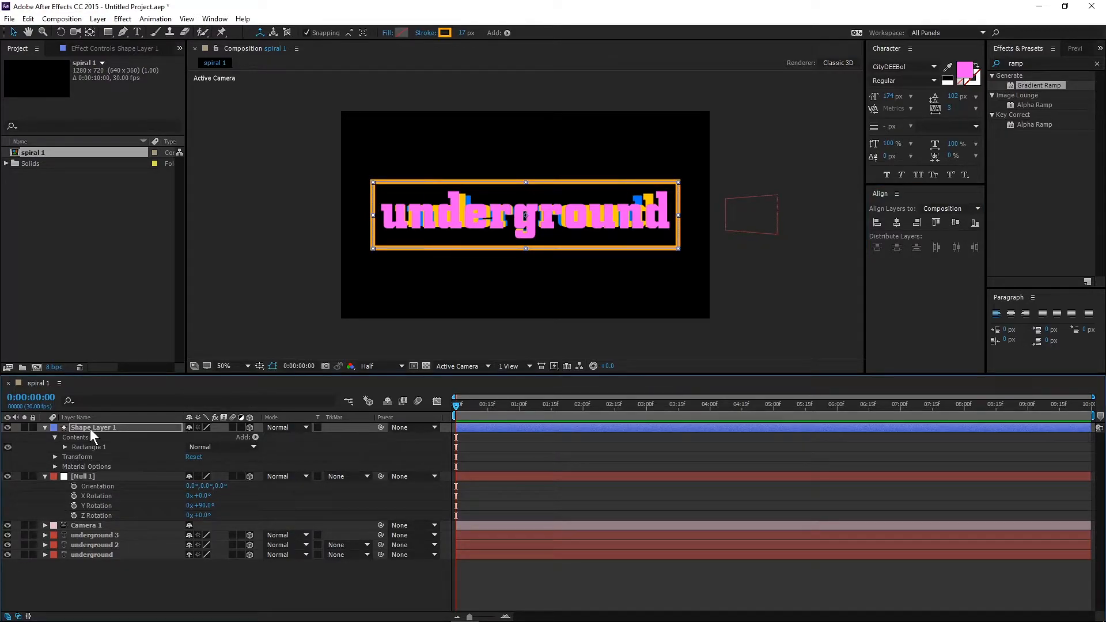
pyautogui.press('r')
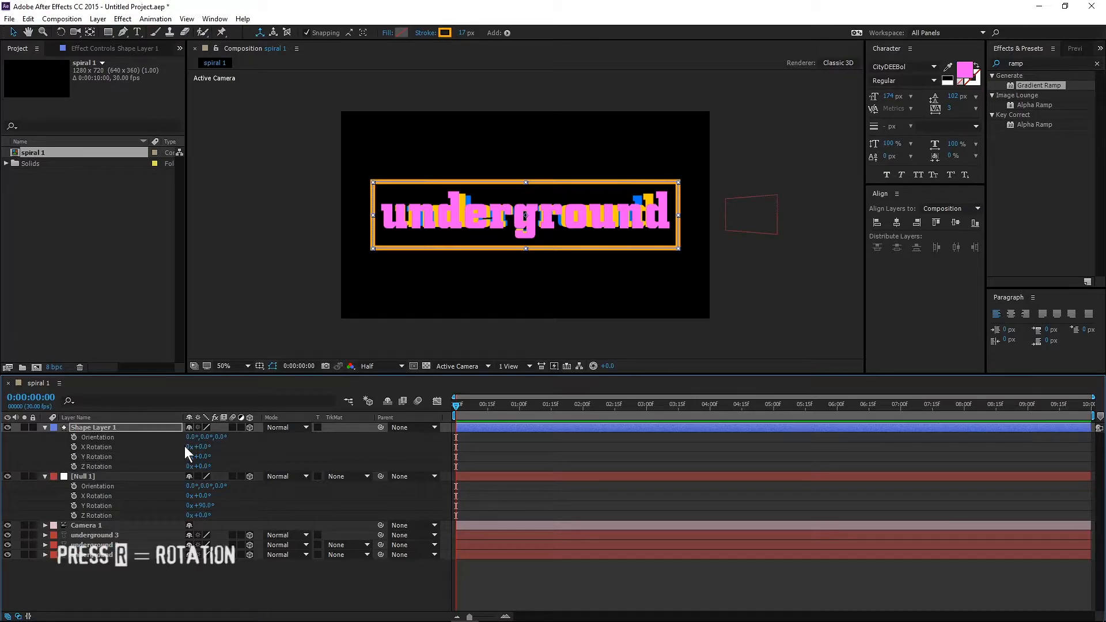
pyautogui.click(203, 447)
pyautogui.write('90')
pyautogui.click(347, 447)
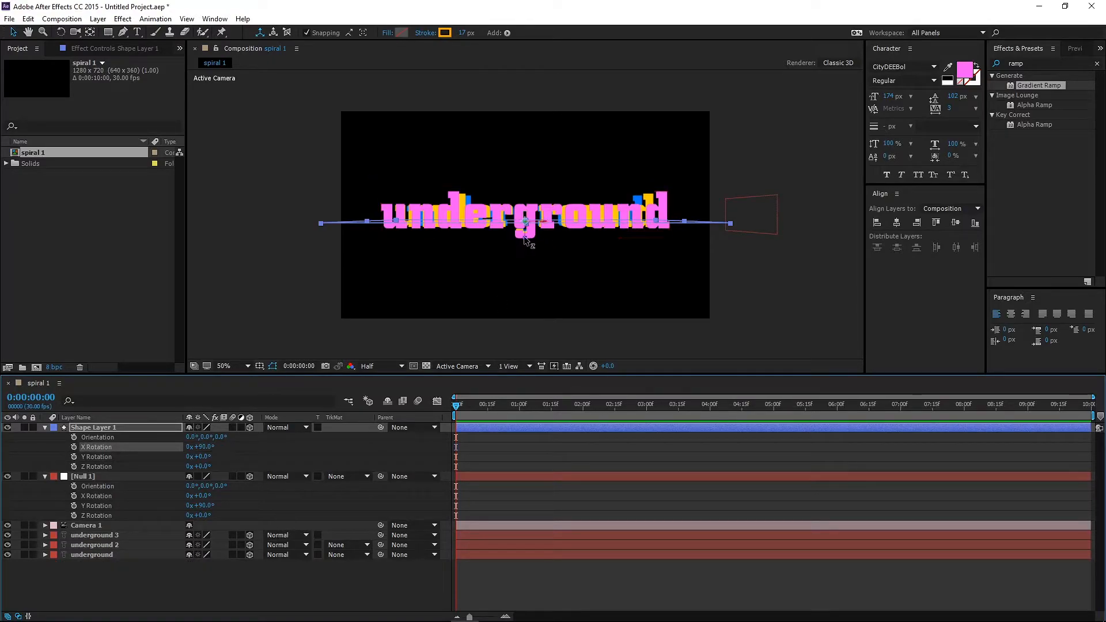
# - Lower the flat rectangular frame toward the base of the text and switch to the Top view
pyautogui.moveTo(525, 242); pyautogui.dragTo(525, 254)
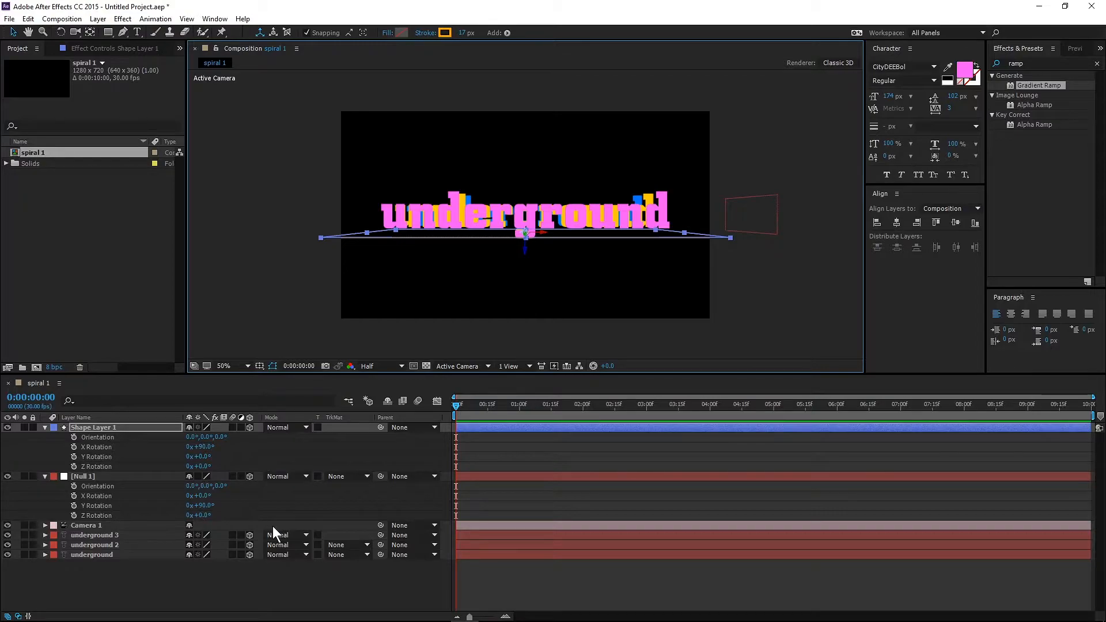
pyautogui.click(445, 363)
pyautogui.click(475, 440)
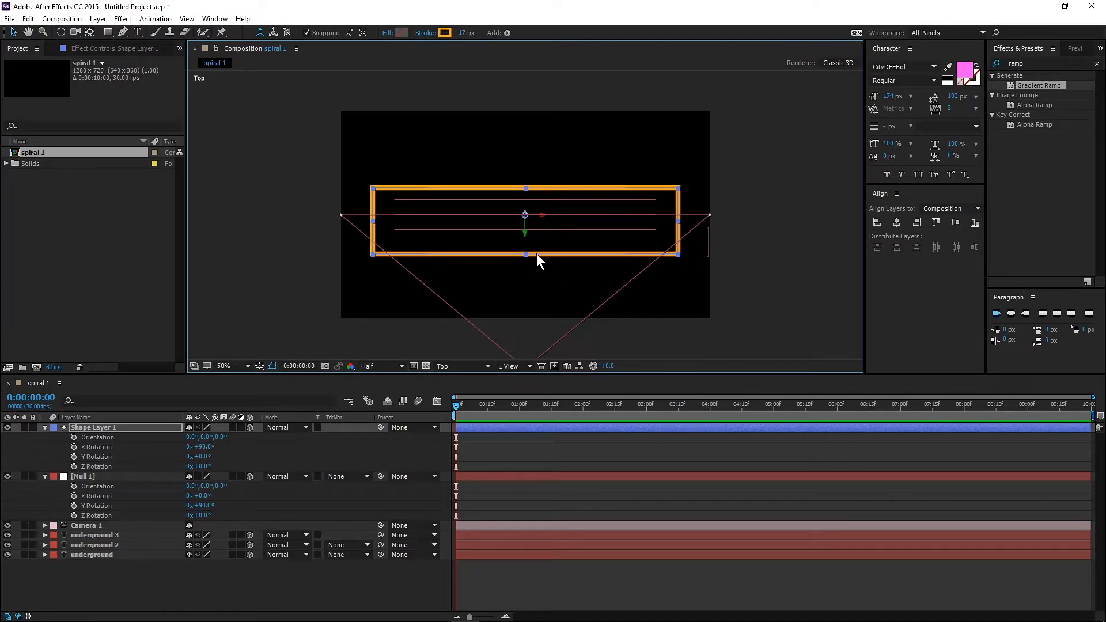
# - Shrink the orange rectangular frame in depth and width so it fits more closely around the three text layers
pyautogui.moveTo(526, 236); pyautogui.dragTo(523, 240)
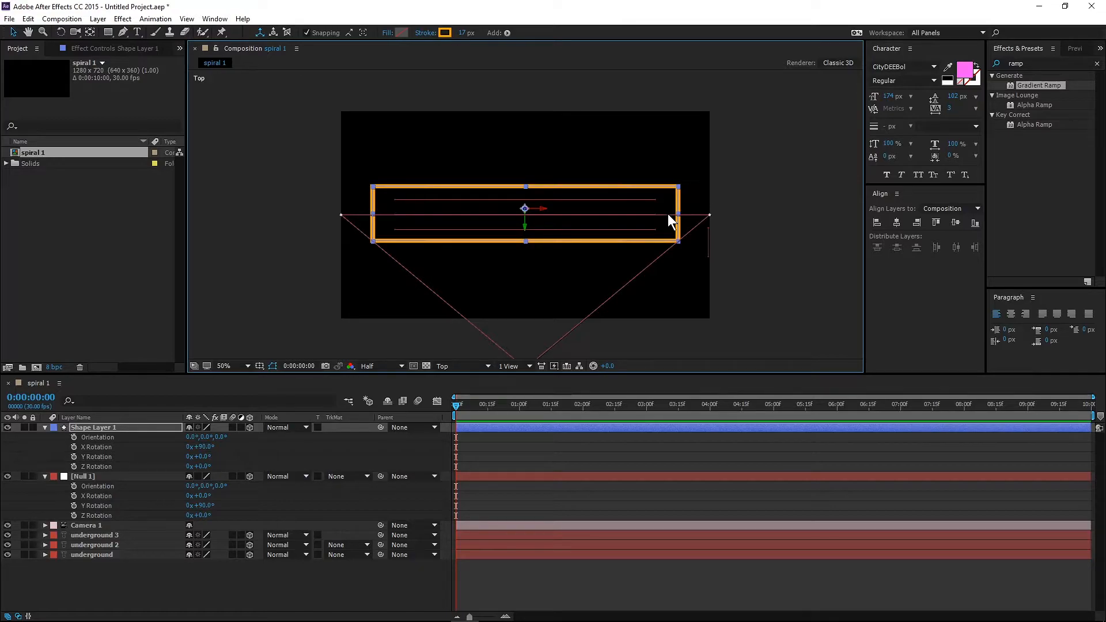
pyautogui.moveTo(676, 213); pyautogui.dragTo(672, 218)
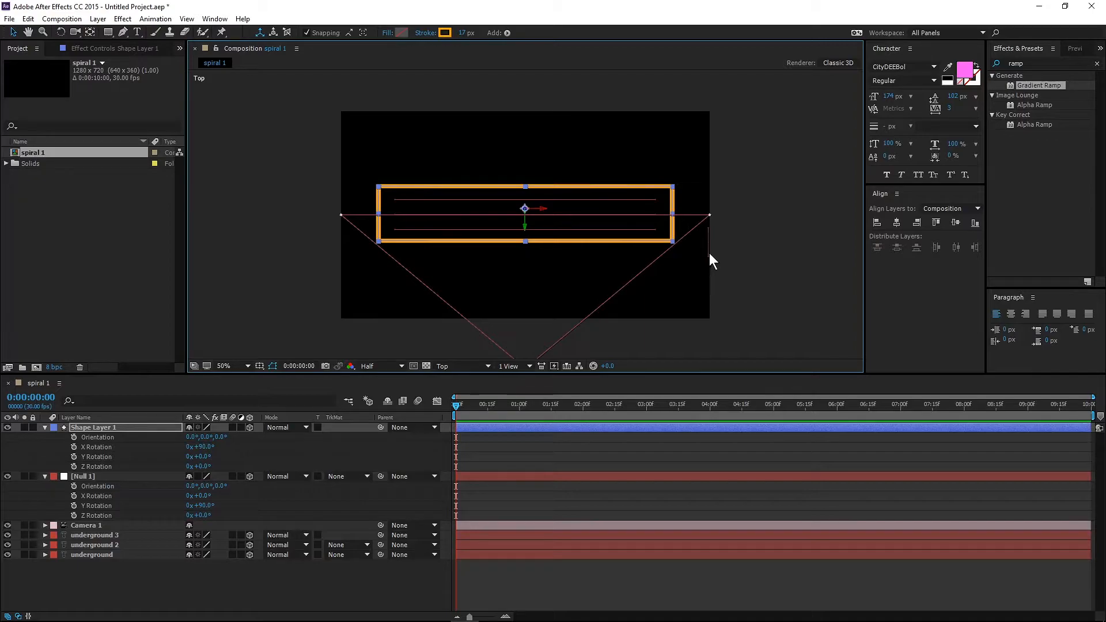
# - Nudge Null 1 slightly toward the front of the scene, to a Z position of about -106
pyautogui.click(708, 254)
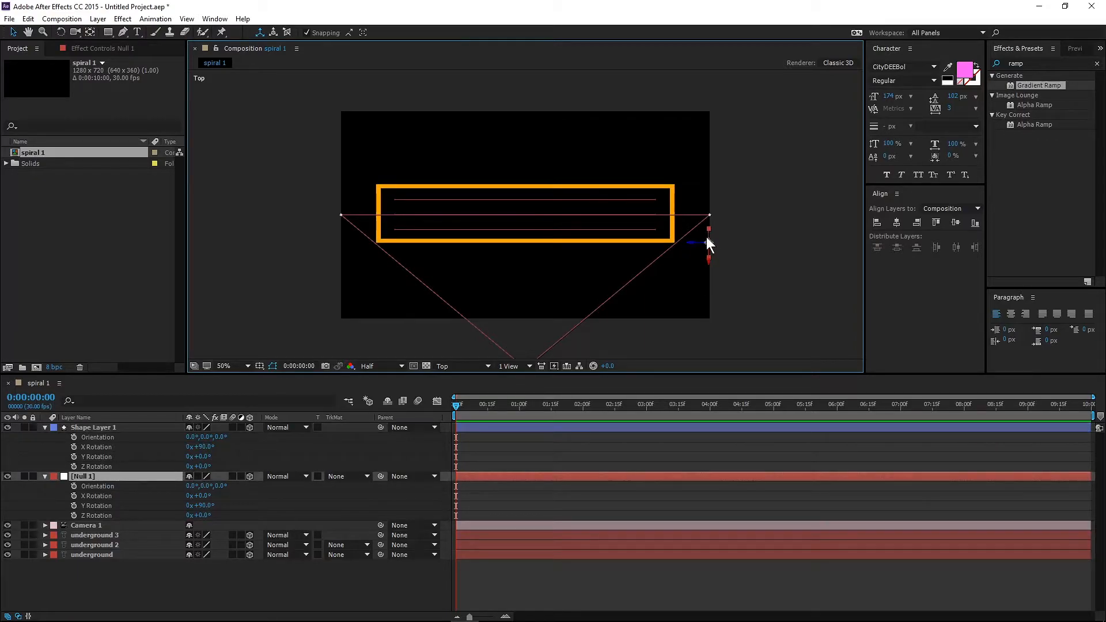
pyautogui.moveTo(708, 258); pyautogui.dragTo(708, 262)
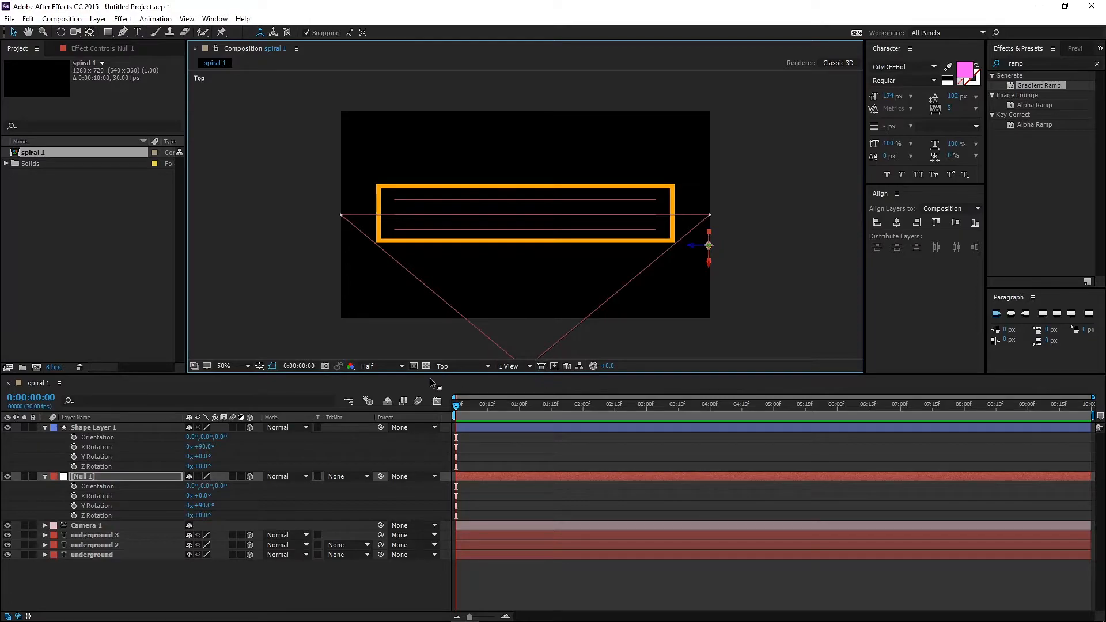
pyautogui.click(482, 366)
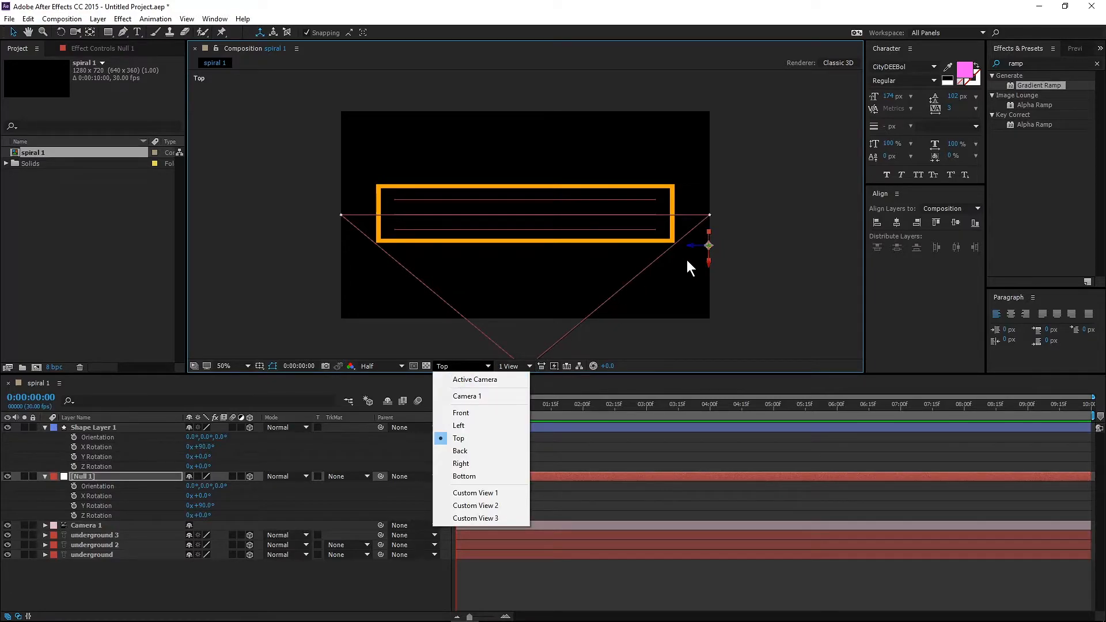
pyautogui.click(745, 245)
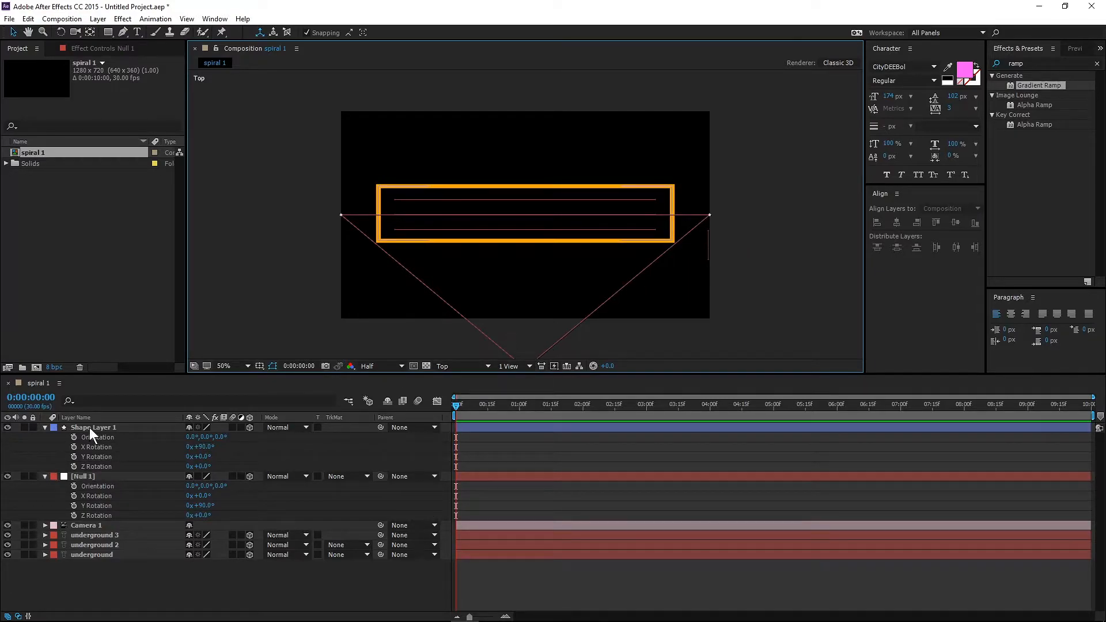
# - Collapse the rotation properties of Shape Layer 1 and Null 1, and reveal the Position of Null 1 and Camera 1
pyautogui.click(44, 426)
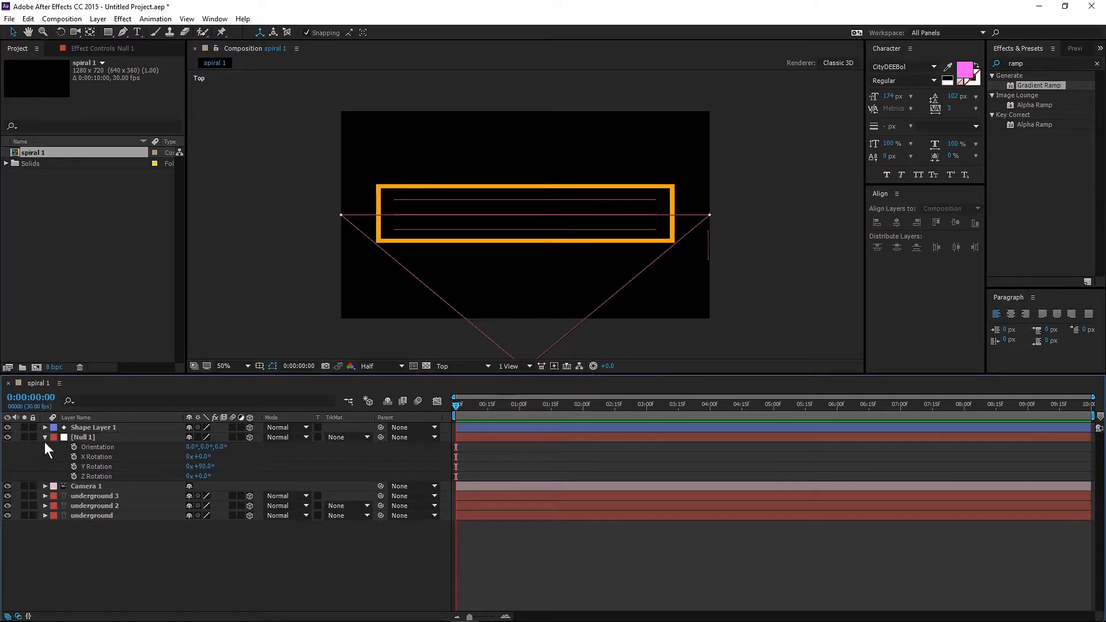
pyautogui.click(44, 437)
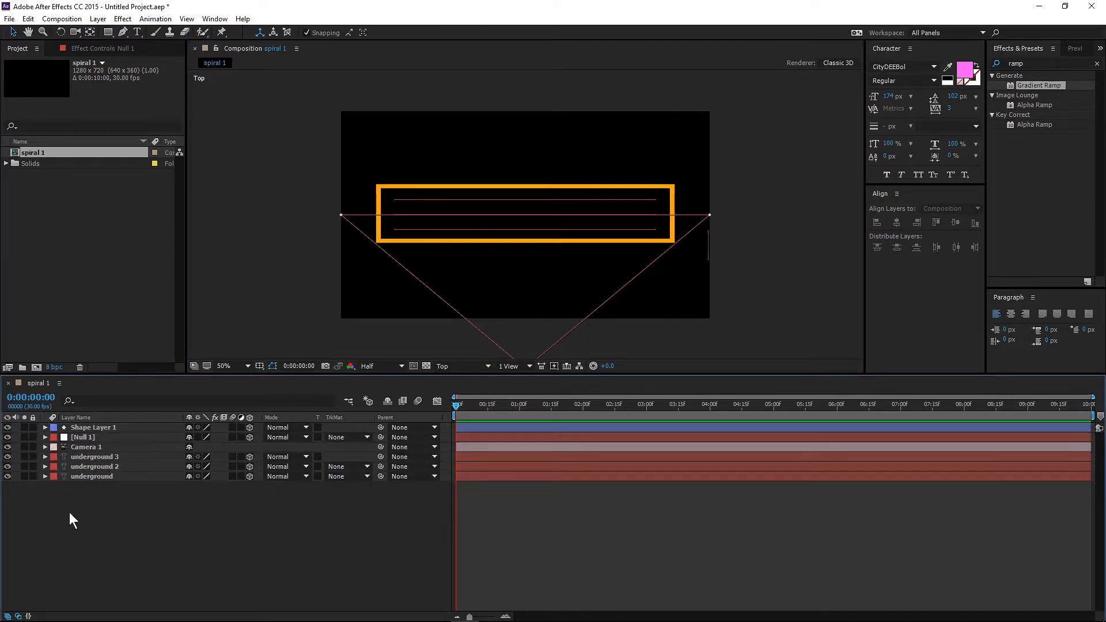
pyautogui.click(84, 435)
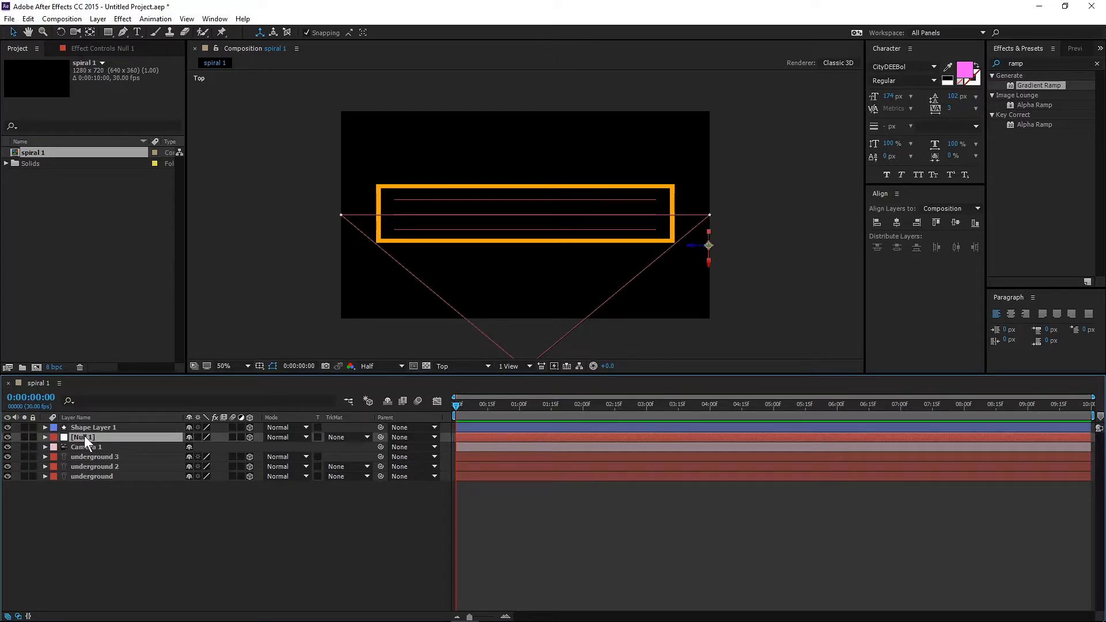
pyautogui.press('p')
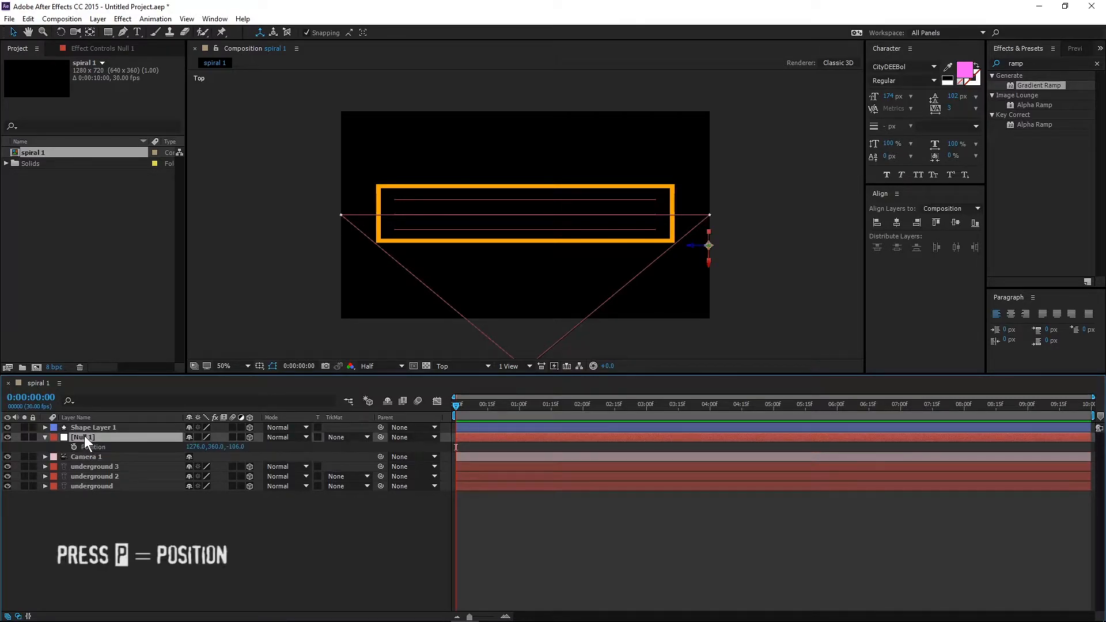
pyautogui.click(88, 457)
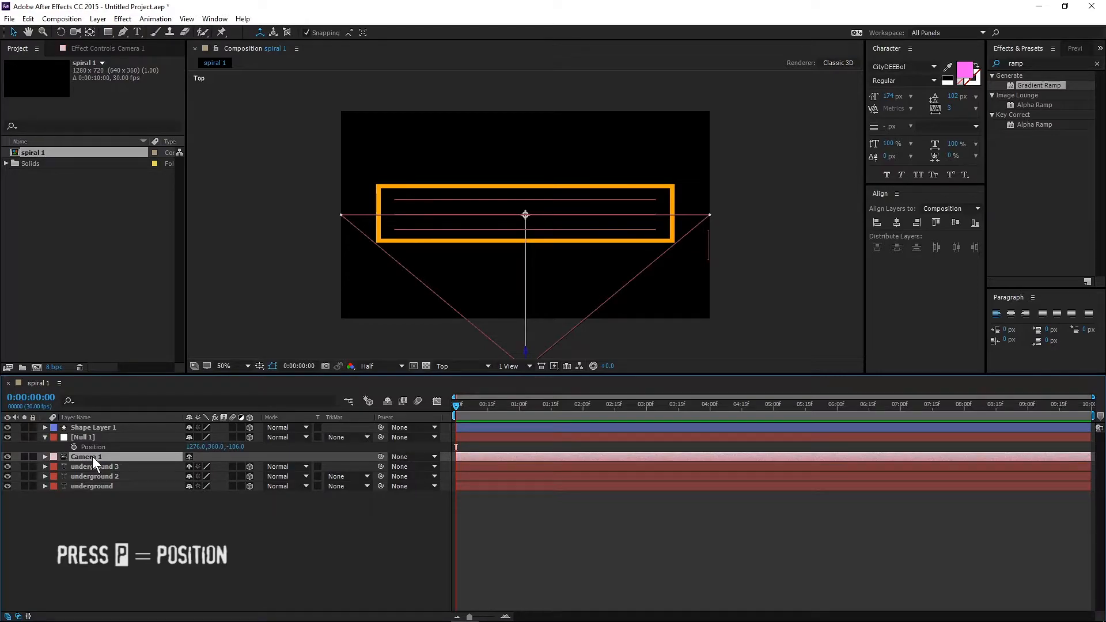
pyautogui.press('p')
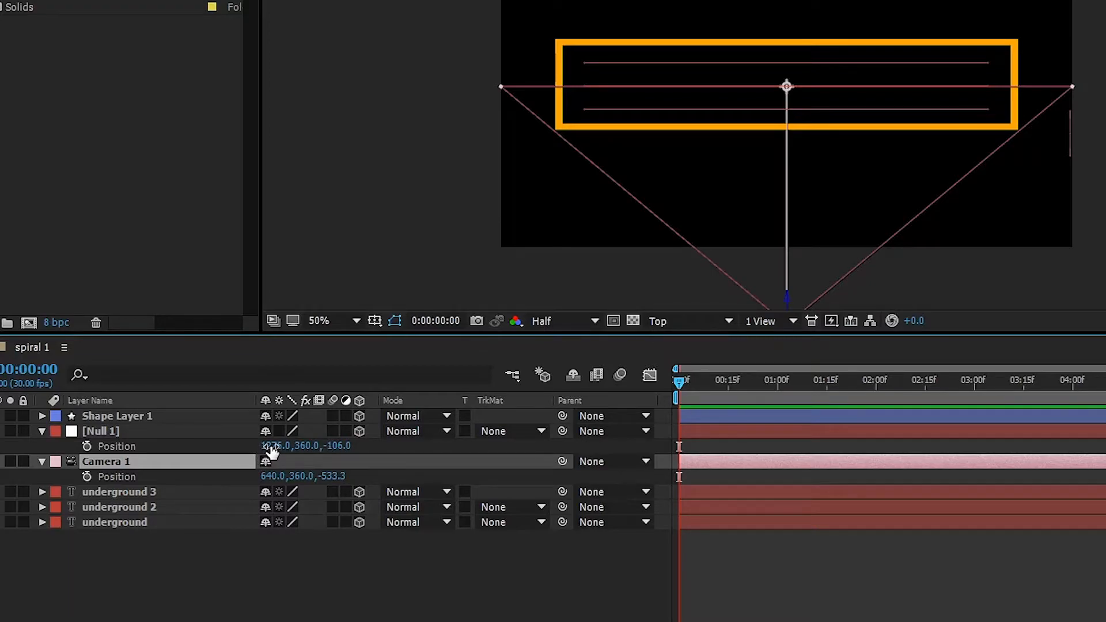
# - Match Camera 1's position to Null 1 by setting its X to 1276 and Z to -106
pyautogui.click(273, 476)
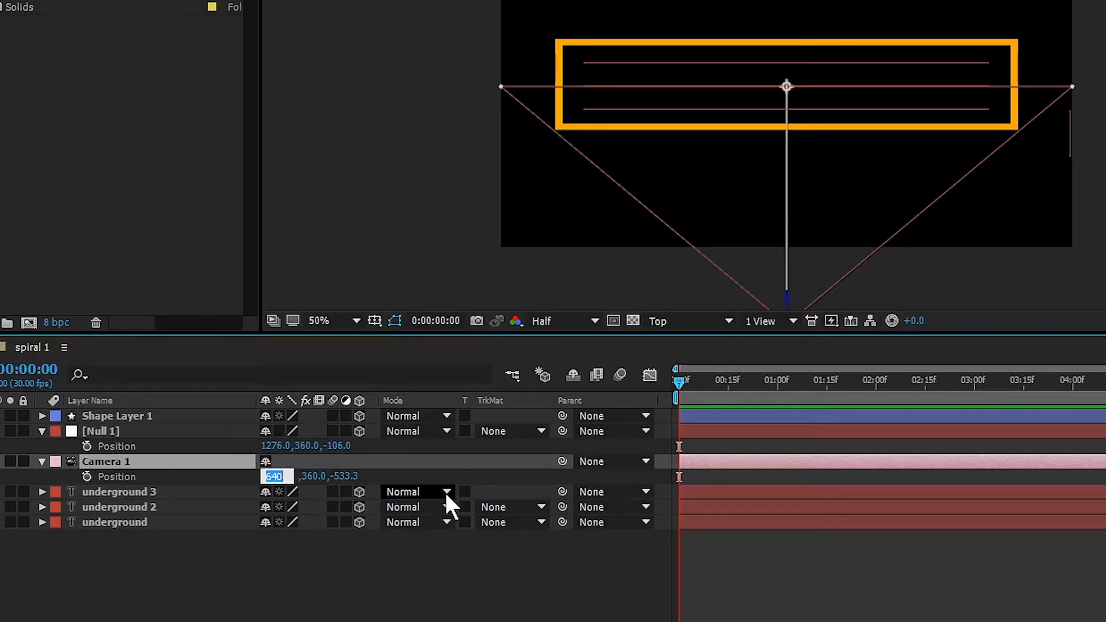
pyautogui.write('1276')
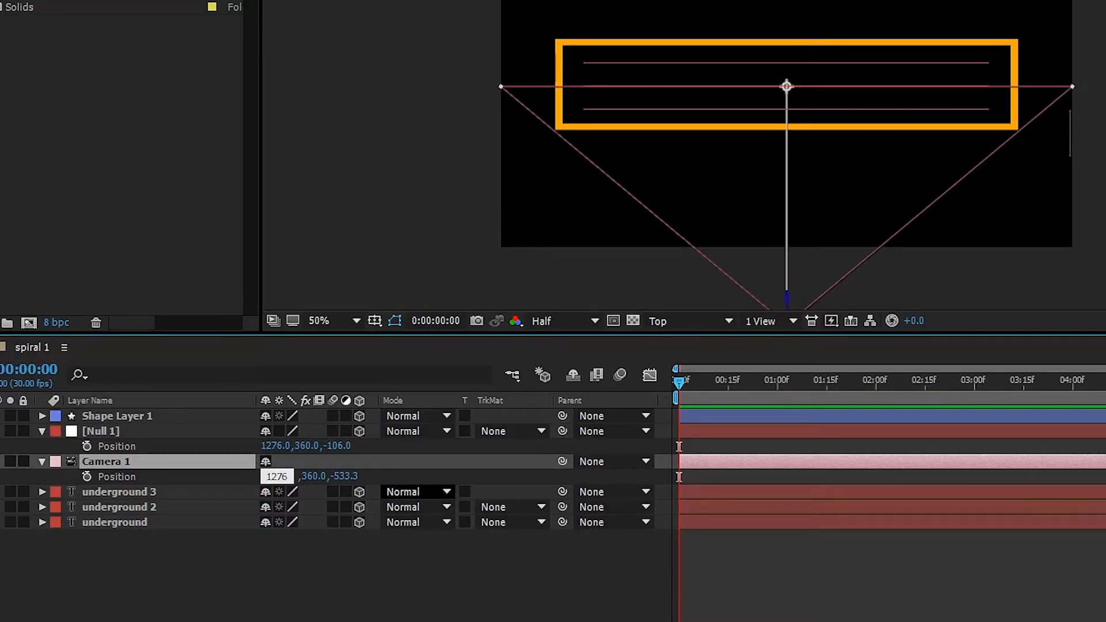
pyautogui.press('Tab')
pyautogui.press('Tab')
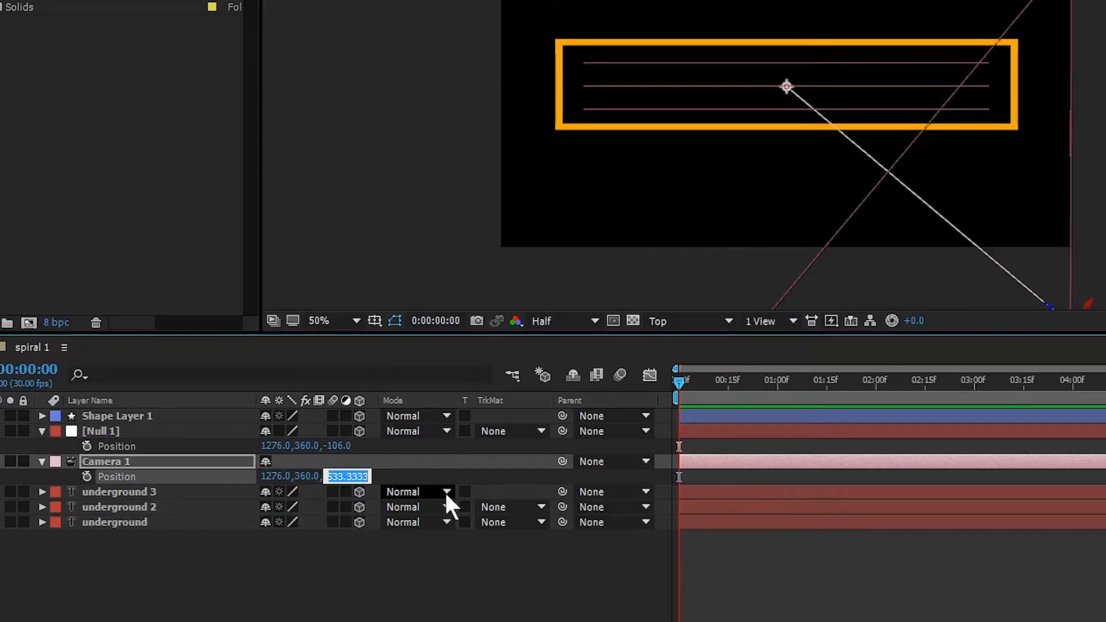
pyautogui.write('-106')
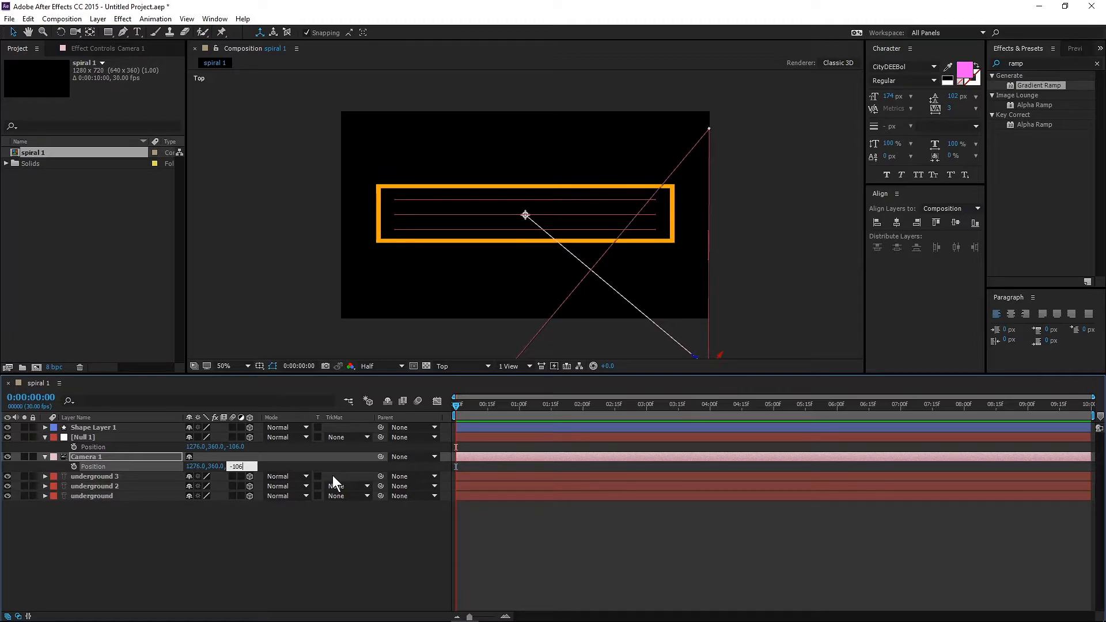
pyautogui.click(307, 512)
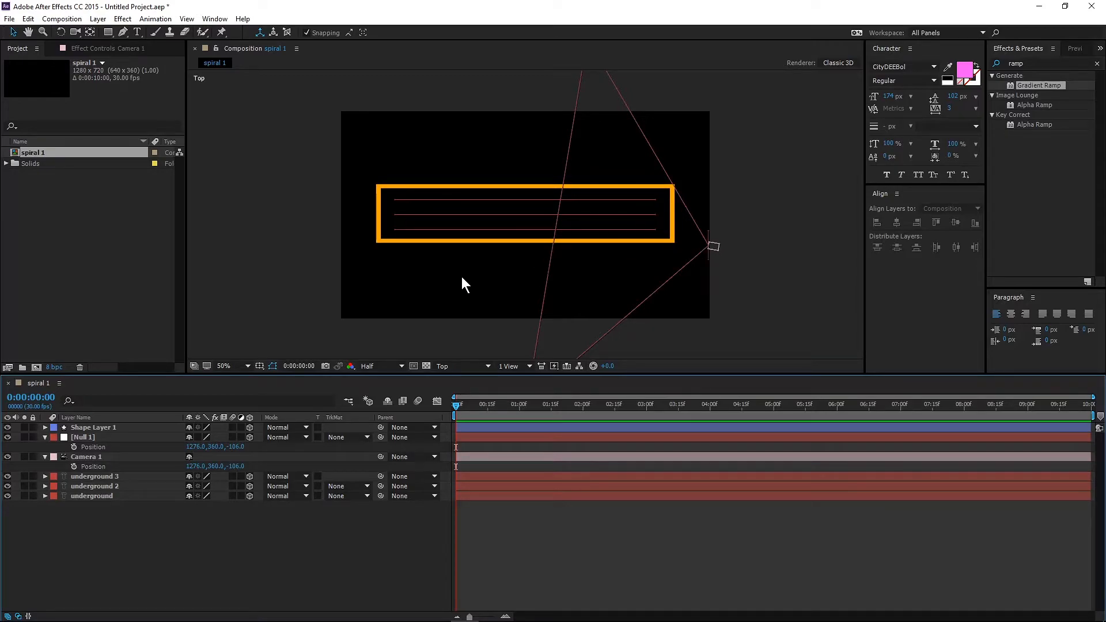
# - Inspect the camera placement in the Left, Back, Right and Active Camera views, and return to the Top view
pyautogui.click(456, 365)
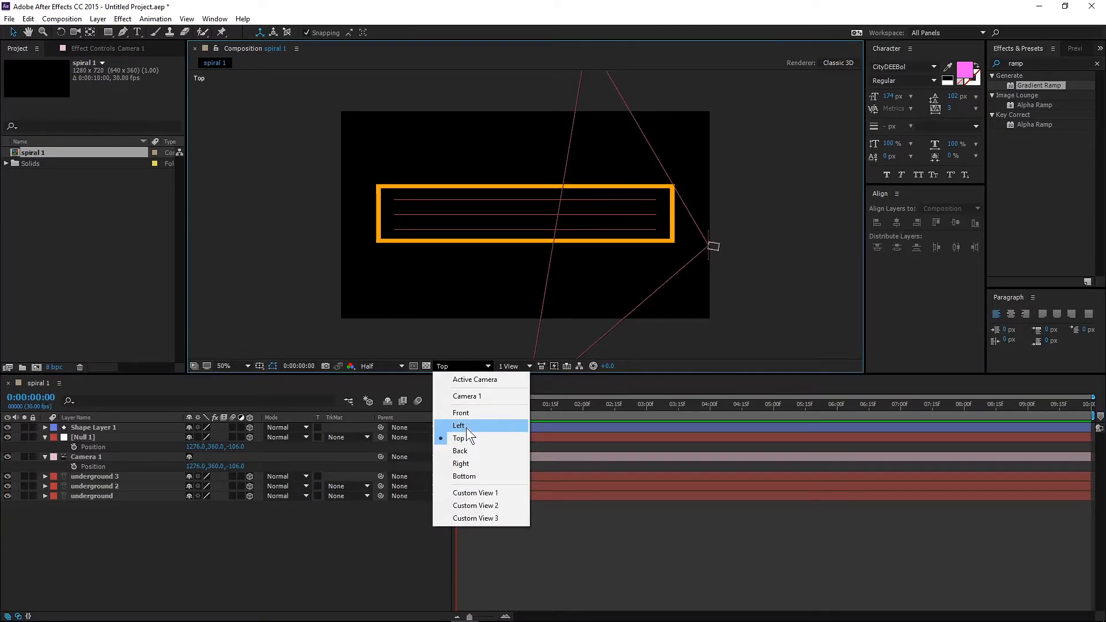
pyautogui.click(465, 427)
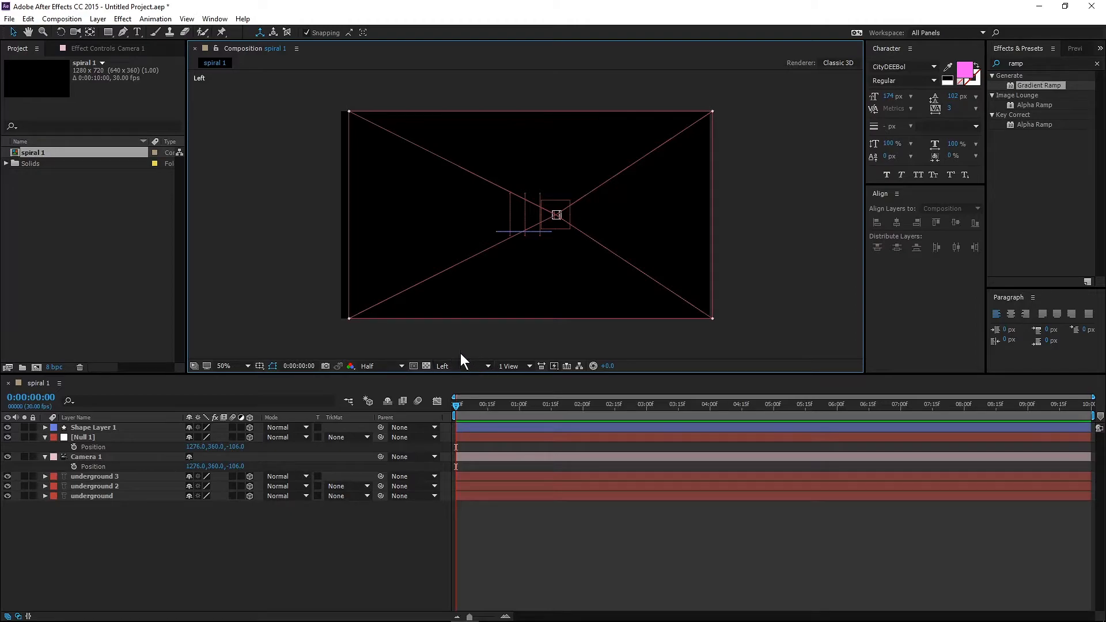
pyautogui.click(442, 368)
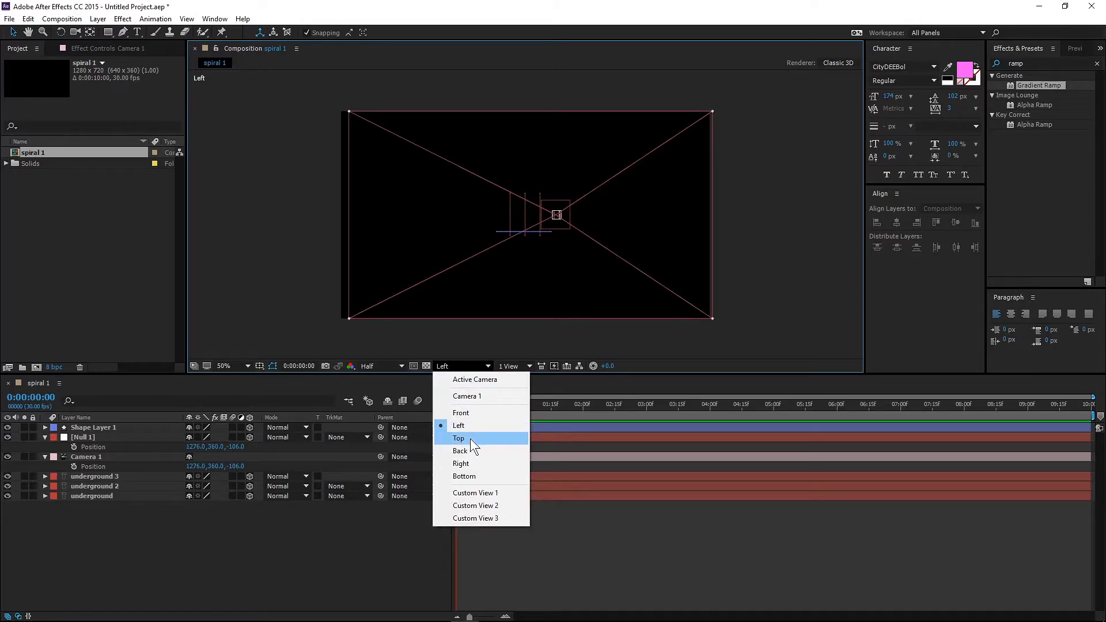
pyautogui.click(470, 437)
pyautogui.click(454, 365)
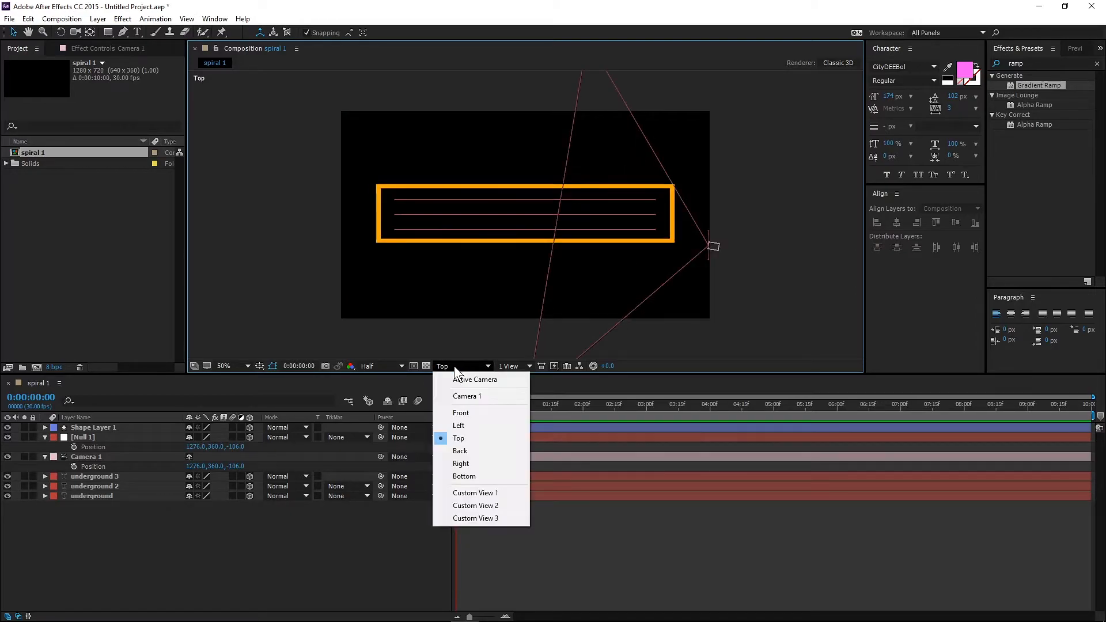
pyautogui.click(461, 451)
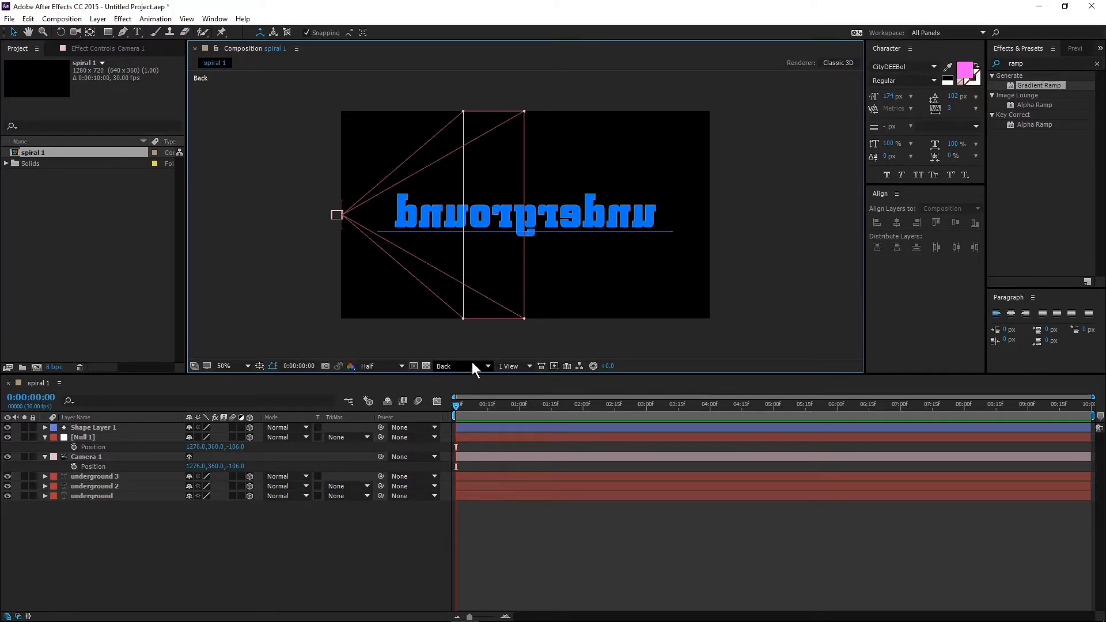
pyautogui.click(455, 366)
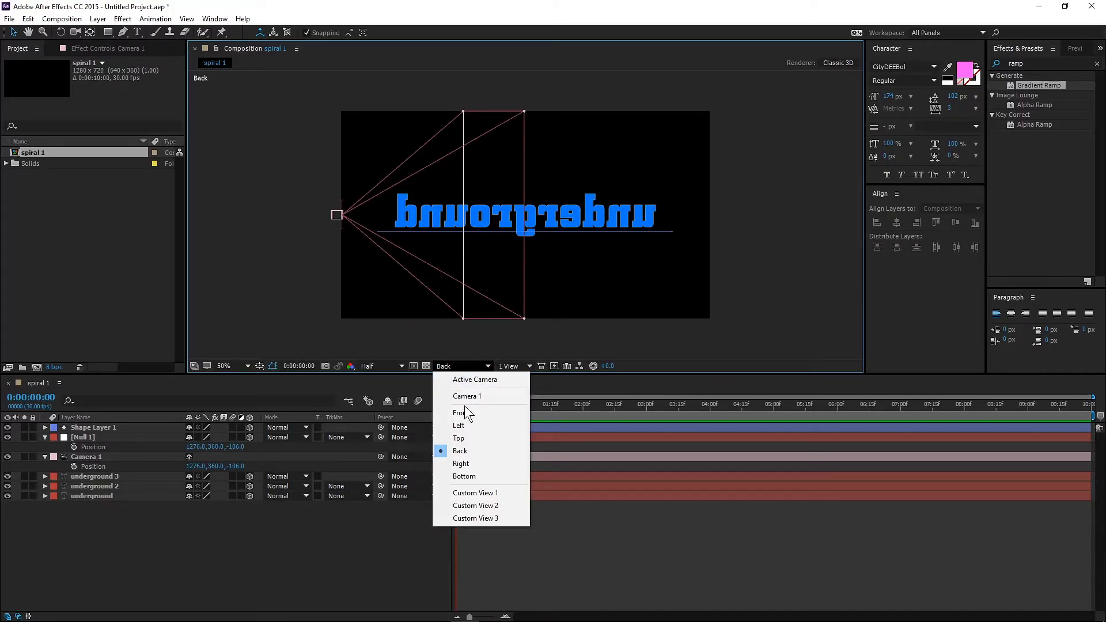
pyautogui.click(465, 464)
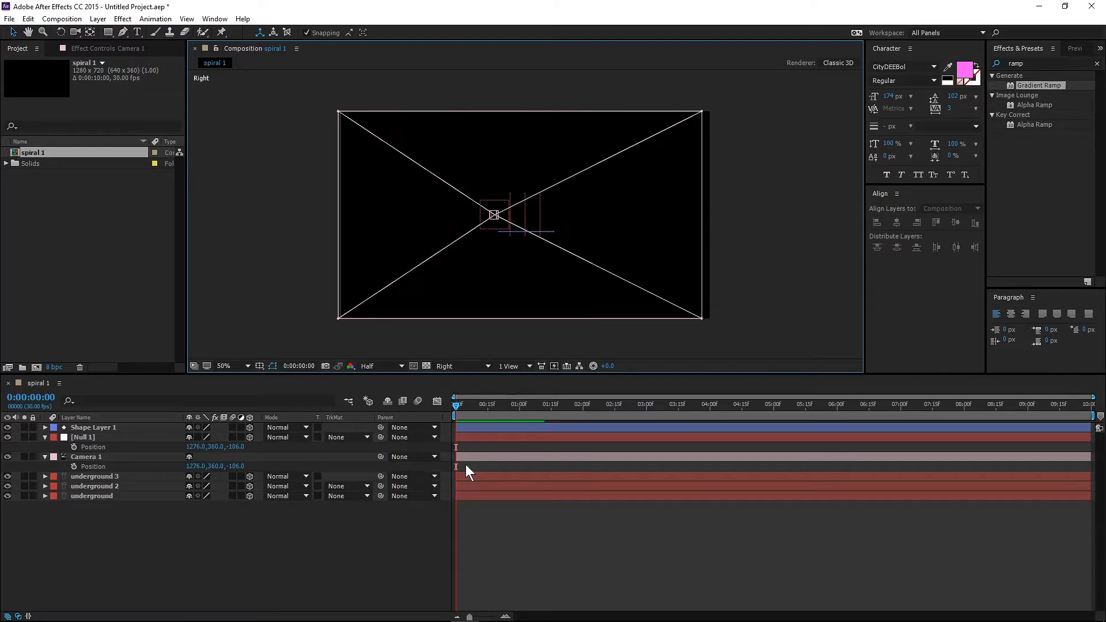
pyautogui.click(458, 365)
pyautogui.click(460, 379)
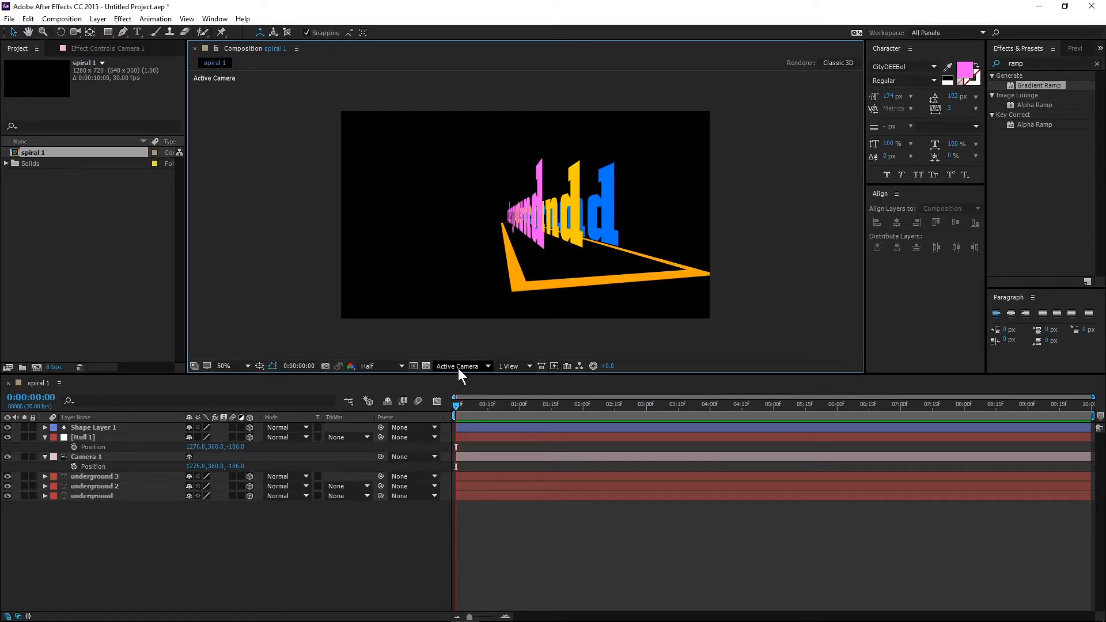
pyautogui.click(459, 370)
pyautogui.click(461, 439)
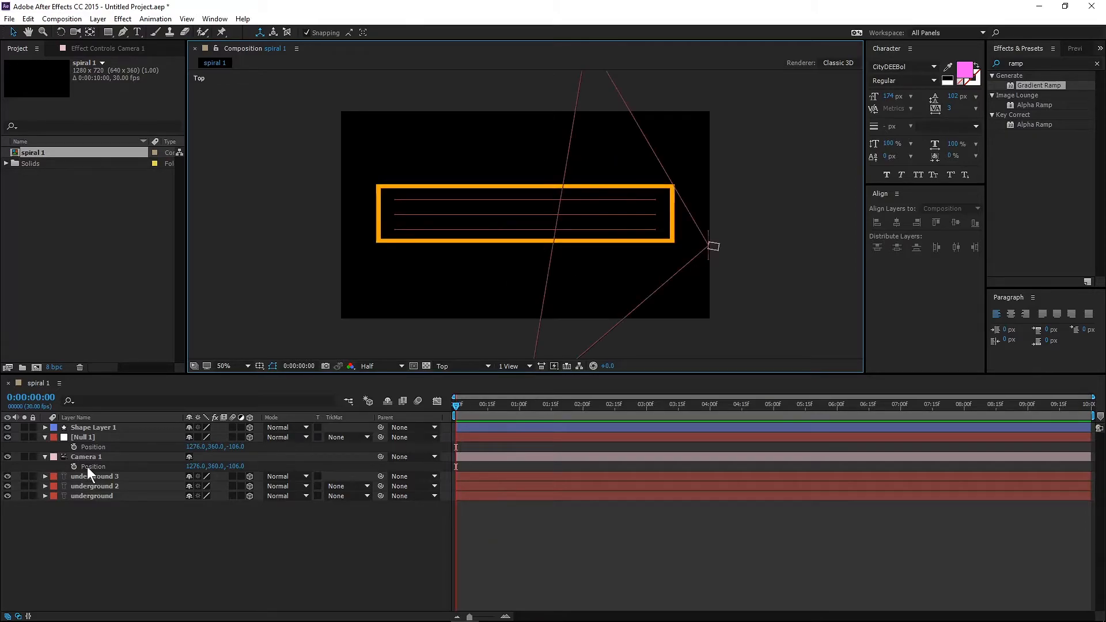
# - Start animating Null 1's Position with a keyframe at 0:00:00:00
pyautogui.click(74, 437)
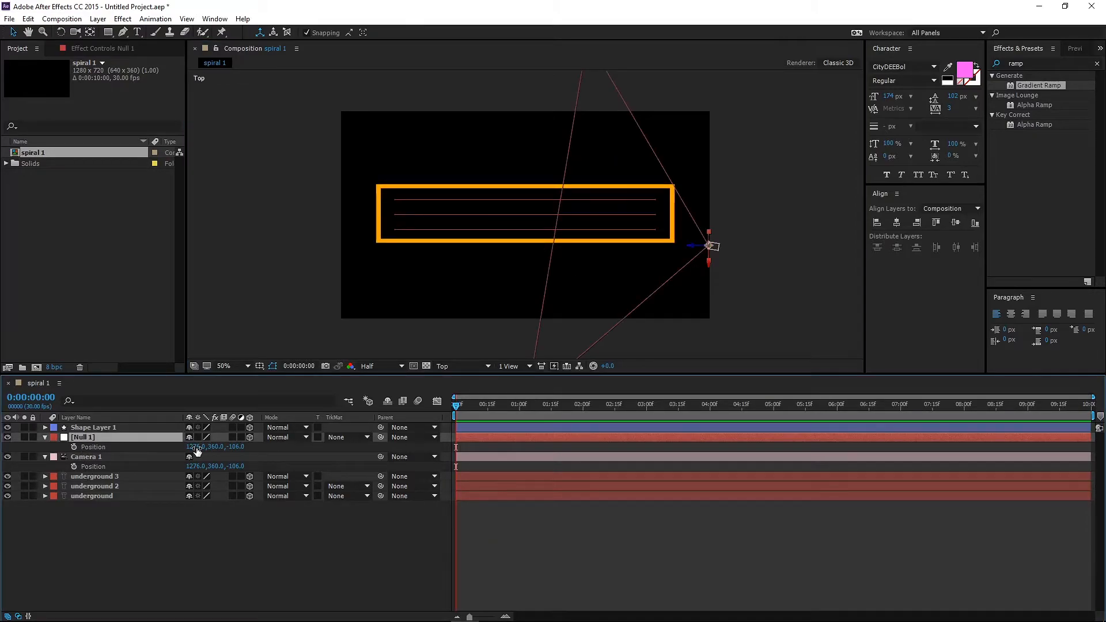
pyautogui.click(74, 447)
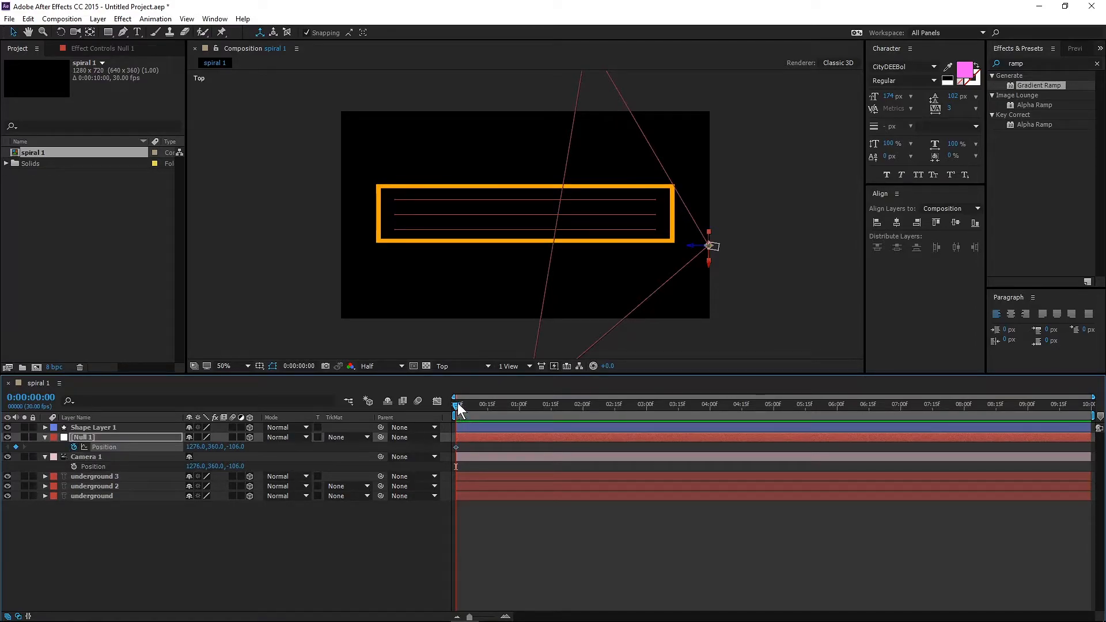
# - Try moving Null 1's Position keyframe to 0:00:00:14, and undo the move
pyautogui.moveTo(455, 448)
pyautogui.moveTo(455, 447); pyautogui.dragTo(485, 448)
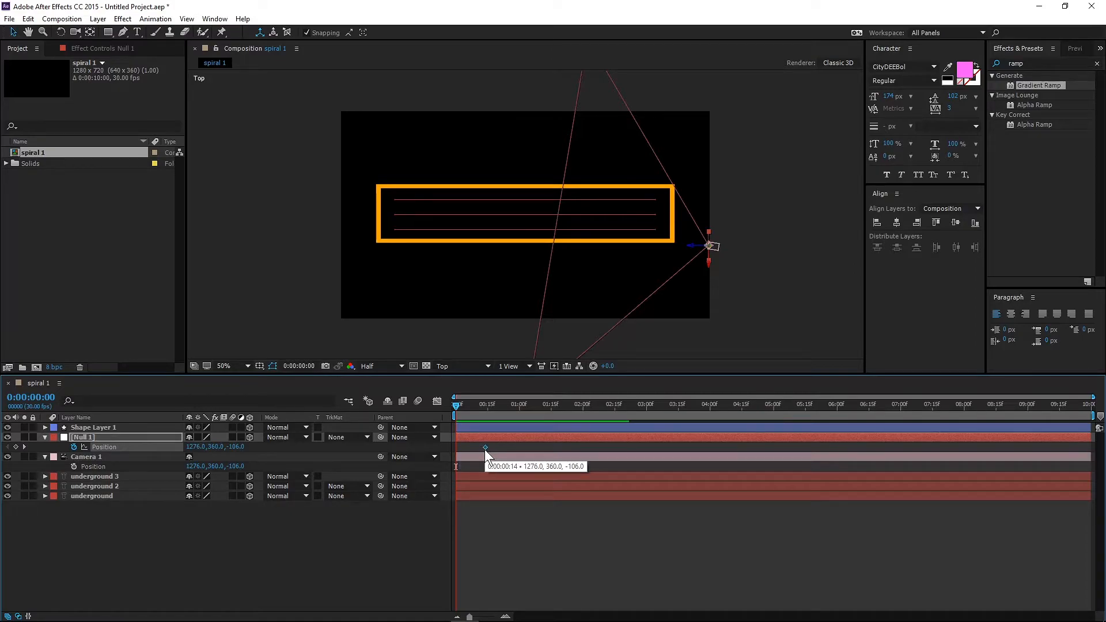
pyautogui.hotkey('ctrl', 'z')
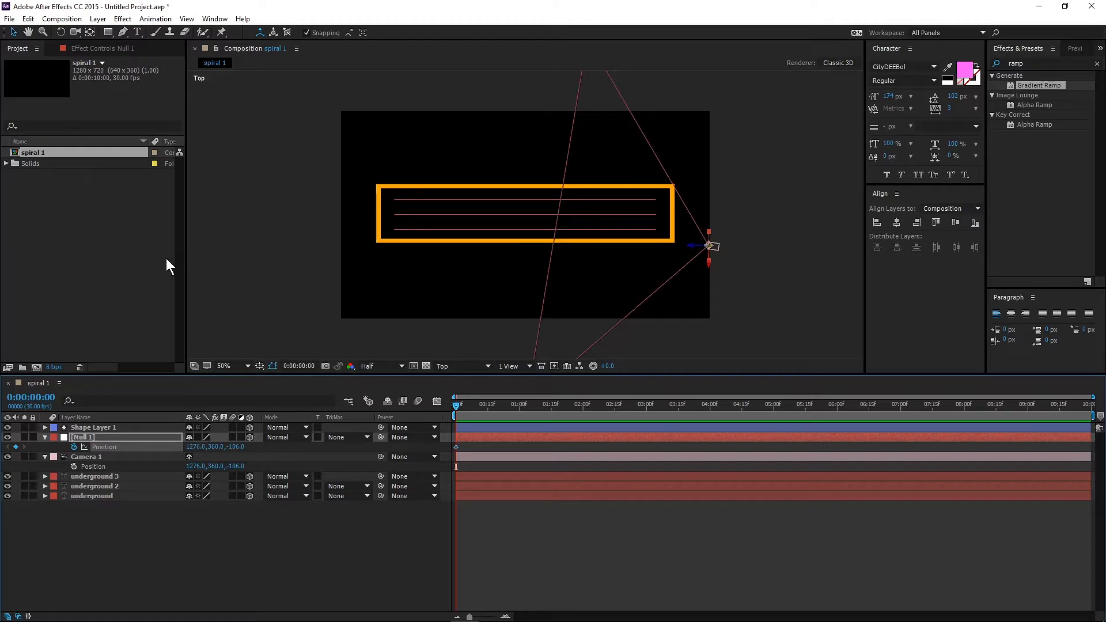
# - Shift Null 1's anchor point with the Pan Behind tool to the middle text line, at a Z position of about 4
pyautogui.click(92, 33)
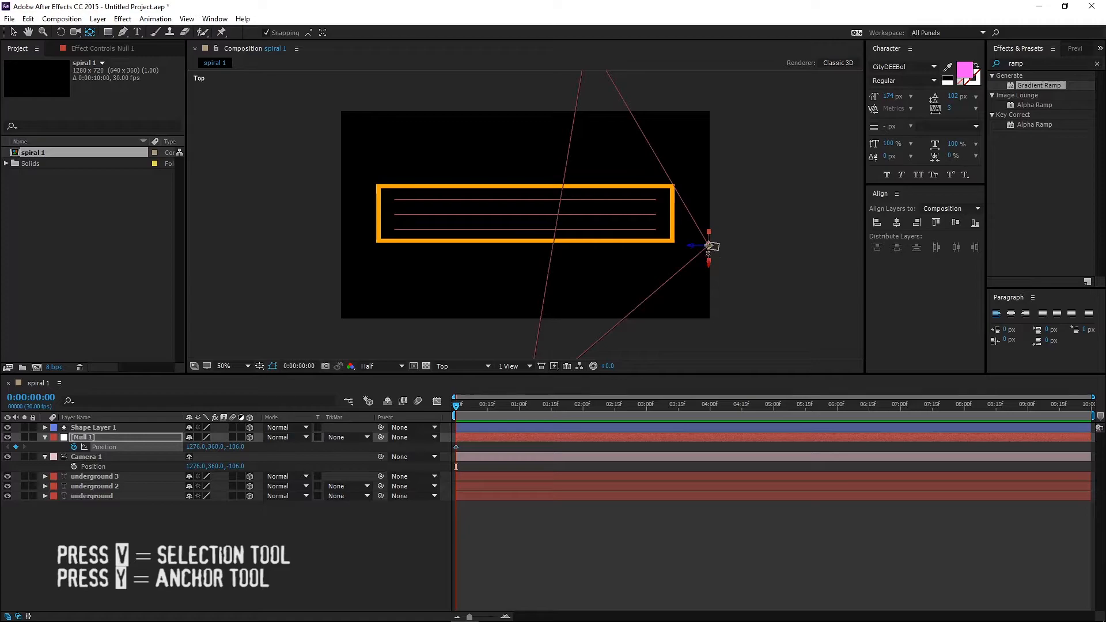
pyautogui.click(707, 260)
pyautogui.moveTo(709, 265); pyautogui.dragTo(705, 233)
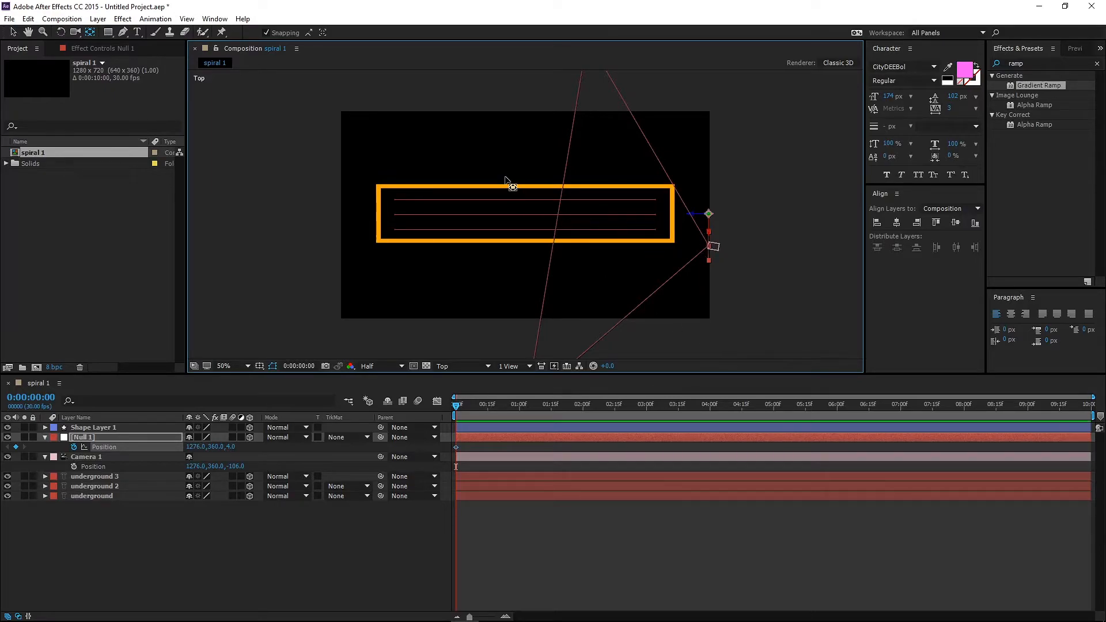
pyautogui.press('v')
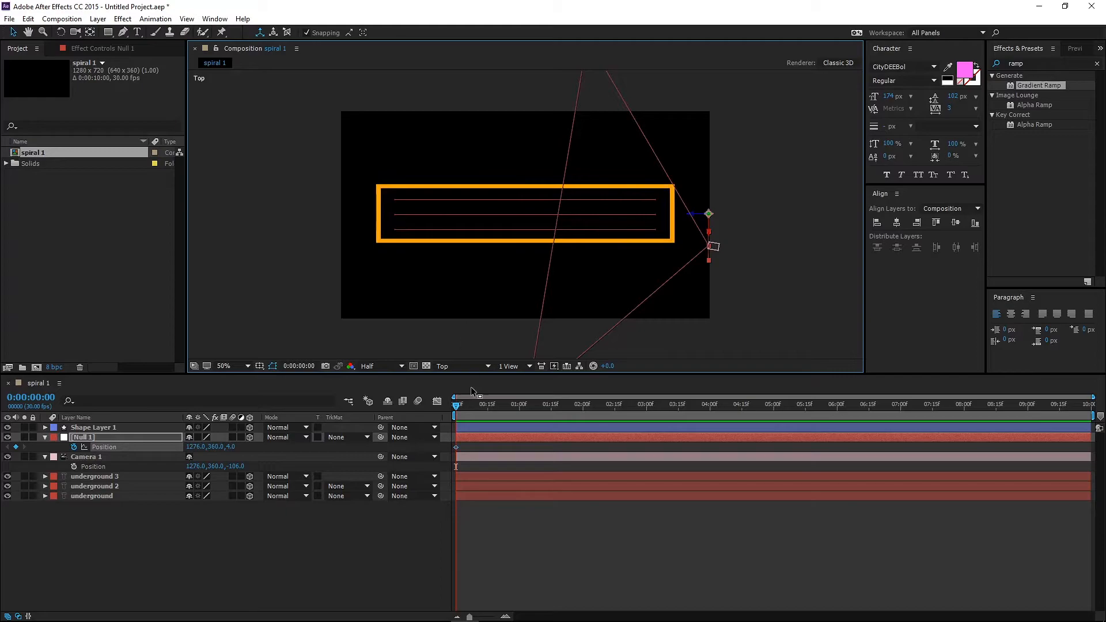
# - At 0:00:04:01, move Null 1 along the middle text line to the opposite end, to an X position of about 28
pyautogui.press('space')
pyautogui.moveTo(513, 412); pyautogui.dragTo(711, 409)
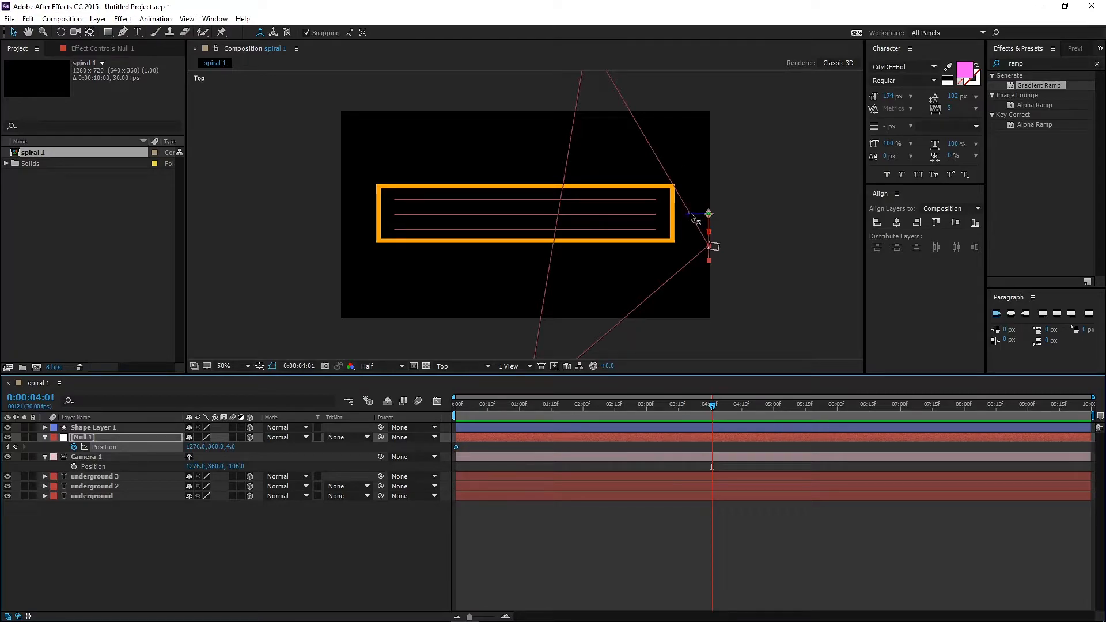
pyautogui.moveTo(689, 216); pyautogui.dragTo(331, 220)
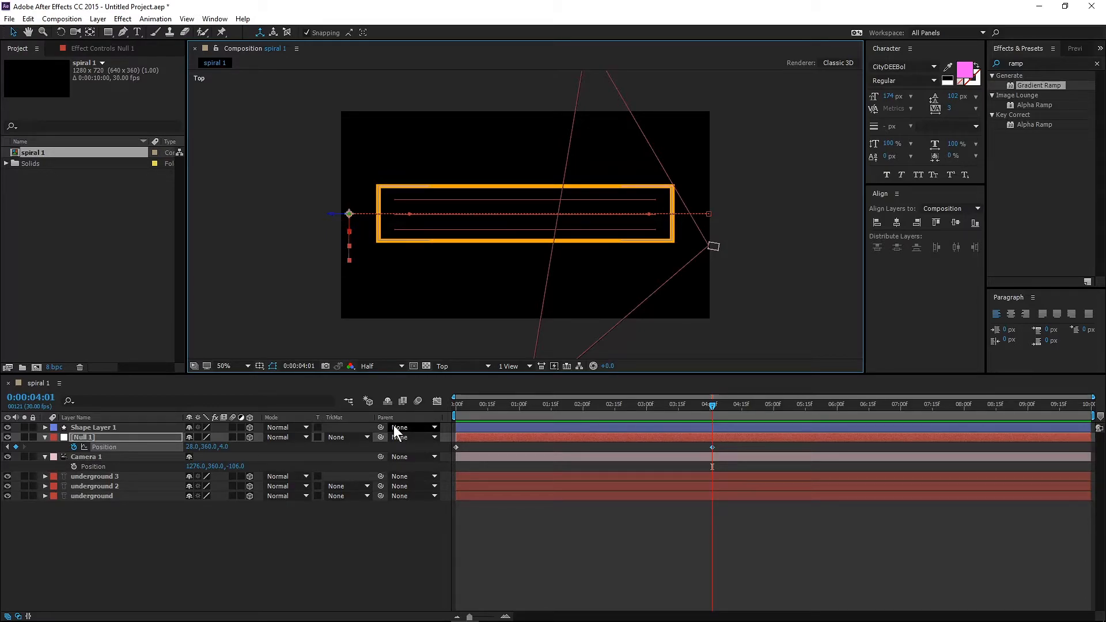
# - Return the timeline to 0:00:00:00 in preparation for parenting Camera 1
pyautogui.moveTo(468, 402); pyautogui.dragTo(412, 411)
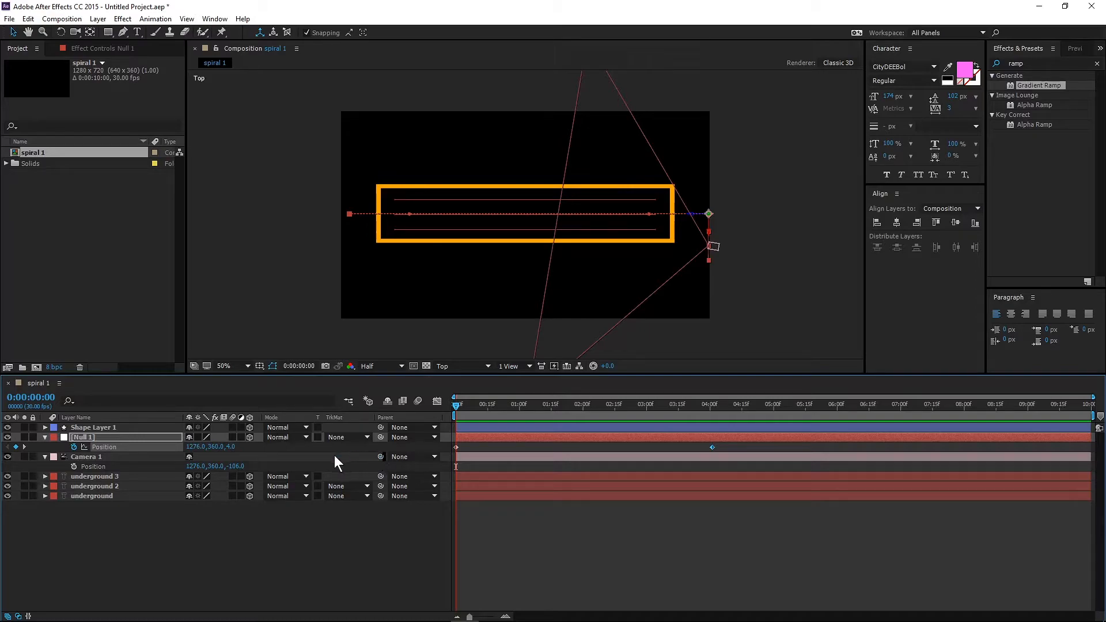
pyautogui.moveTo(380, 456); pyautogui.dragTo(311, 447)
# - Hide the timeline's Parent column, and show it again
pyautogui.rightClick(276, 418)
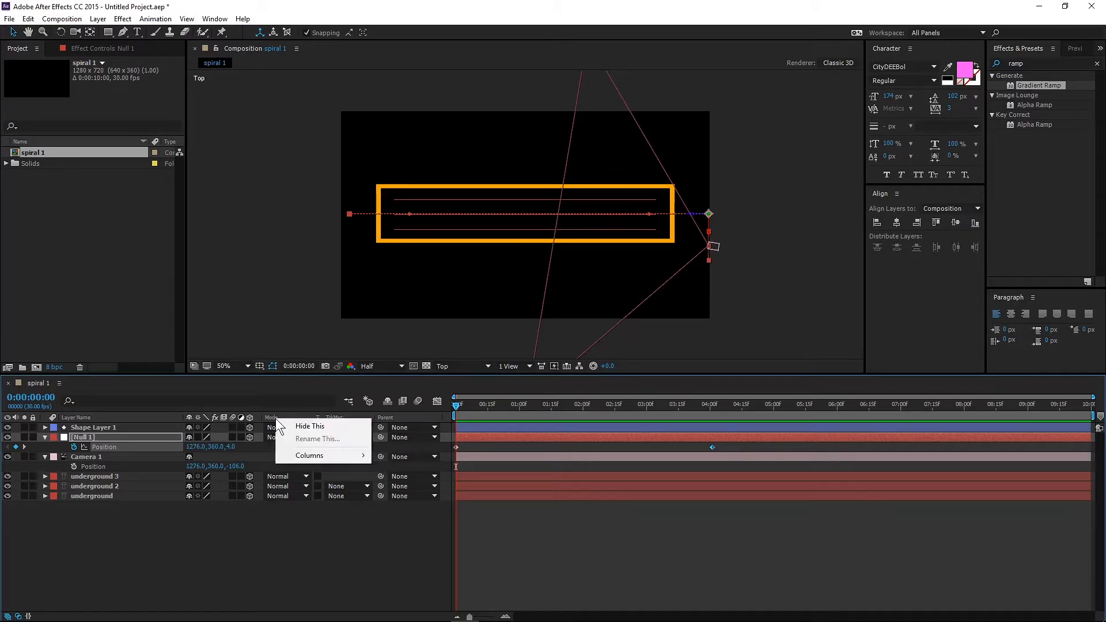
pyautogui.moveTo(329, 453)
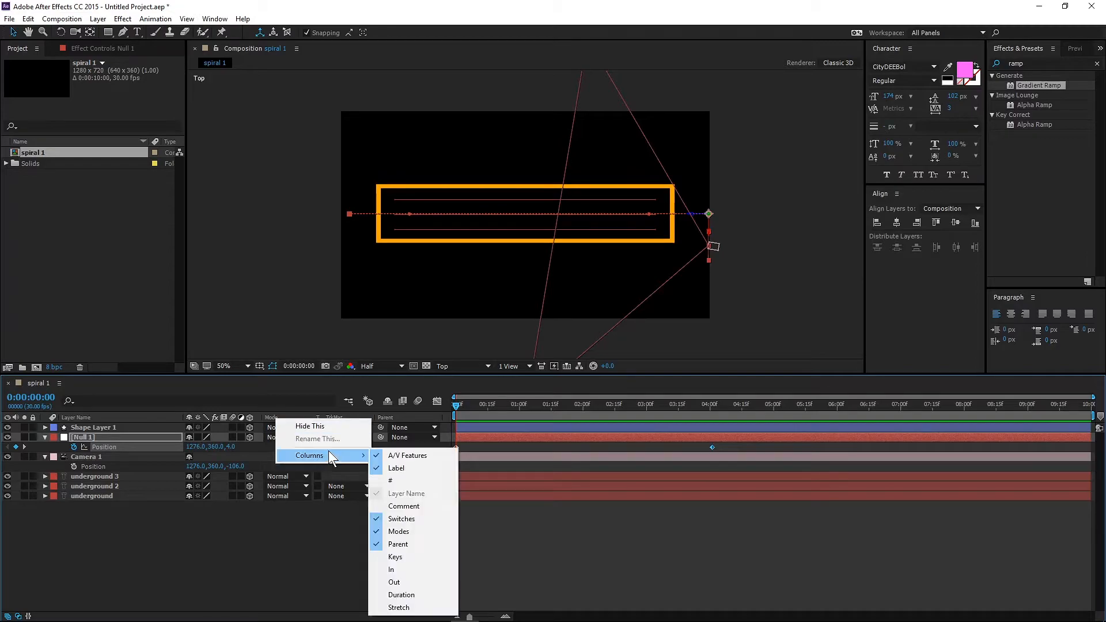
pyautogui.rightClick(266, 416)
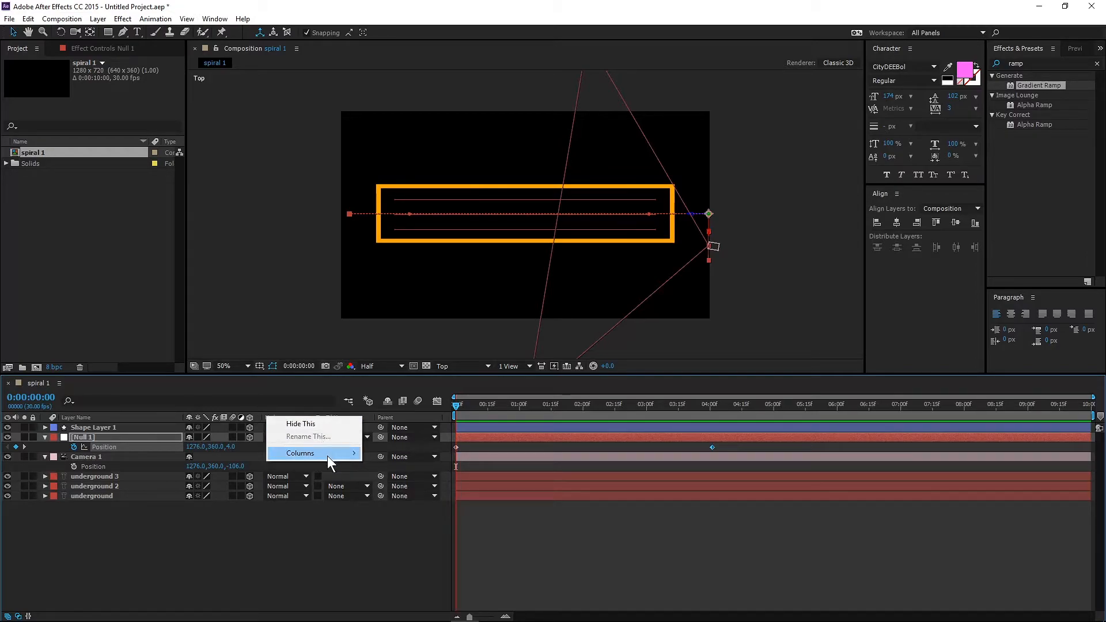
pyautogui.moveTo(335, 461)
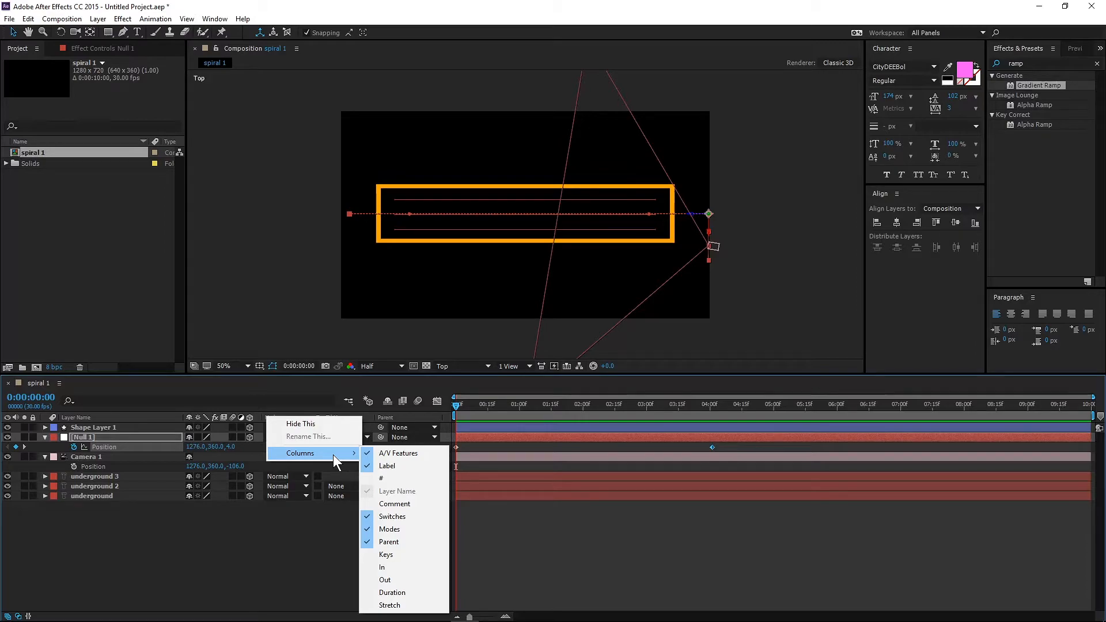
pyautogui.click(393, 541)
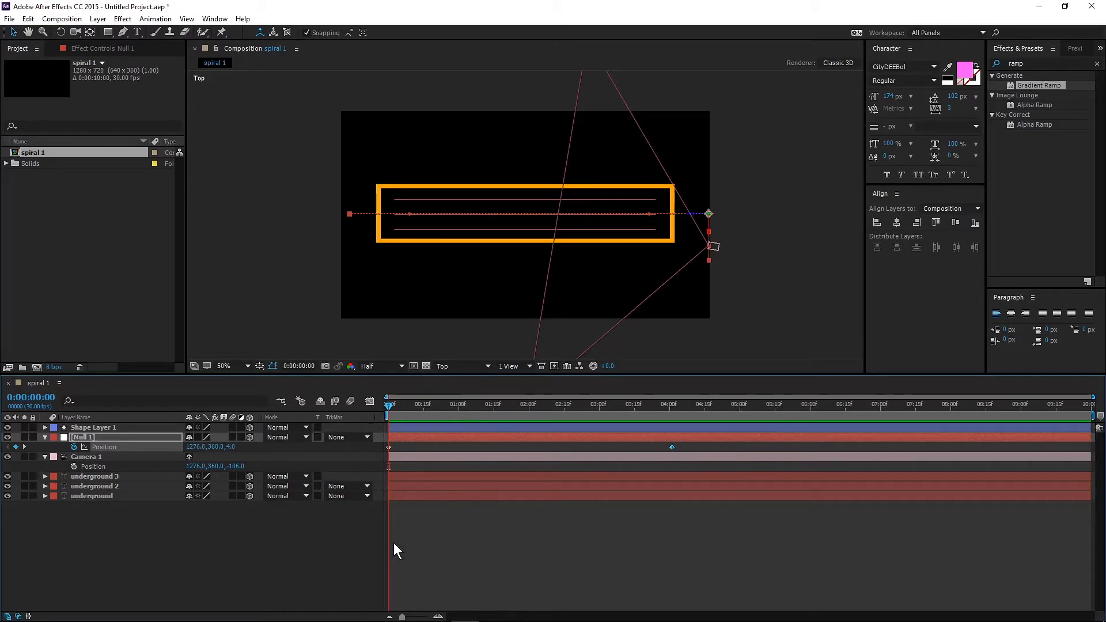
pyautogui.rightClick(281, 416)
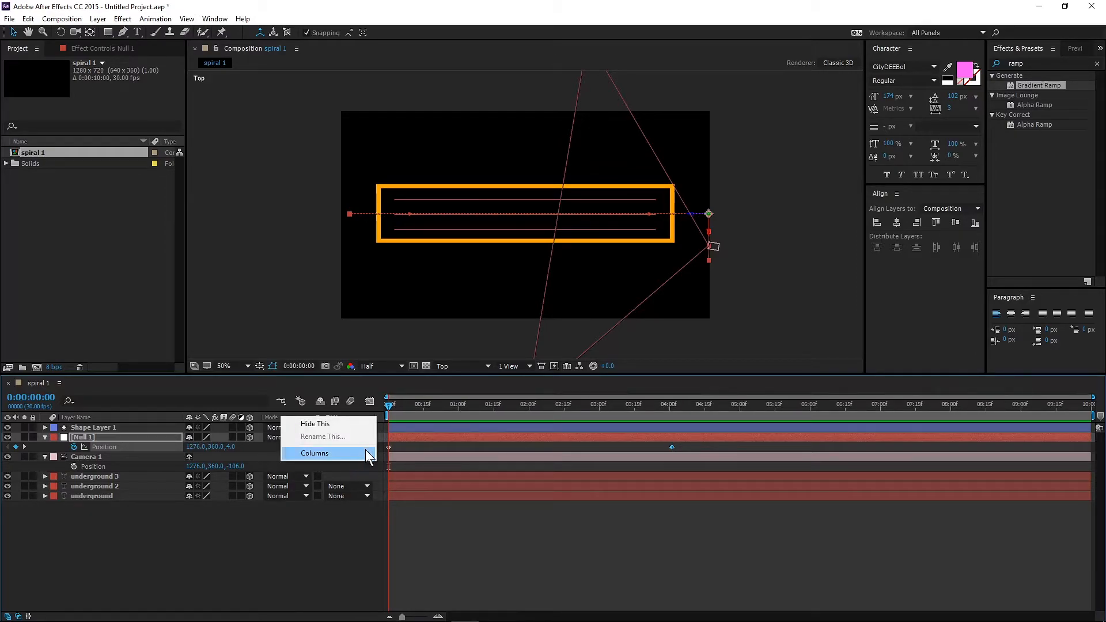
pyautogui.moveTo(367, 456)
pyautogui.click(421, 541)
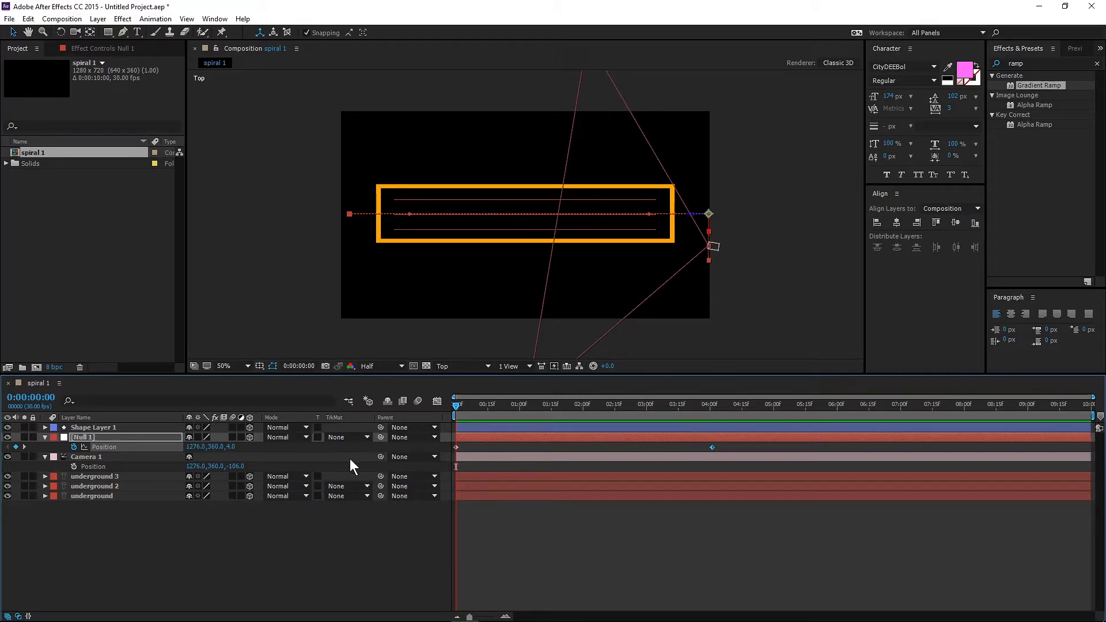
# - Parent Camera 1 to Null 1 at 0:00:00:00
pyautogui.moveTo(380, 456); pyautogui.dragTo(81, 436)
pyautogui.moveTo(455, 402)
pyautogui.mouseDown()
pyautogui.moveTo(710, 424)
pyautogui.moveTo(602, 434)
pyautogui.moveTo(452, 414)
pyautogui.mouseUp()
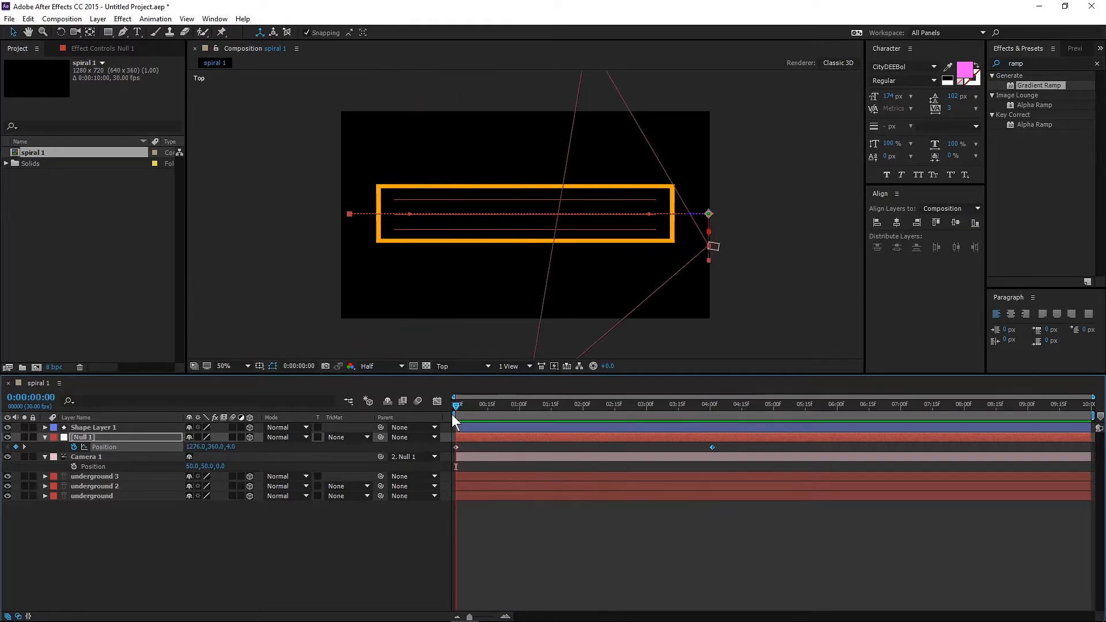
# - Keyframe Null 1's X Rotation at 0:00:00:00, and set it to two full revolutions (2x+0.0°) at 0:00:04:00
pyautogui.click(80, 437)
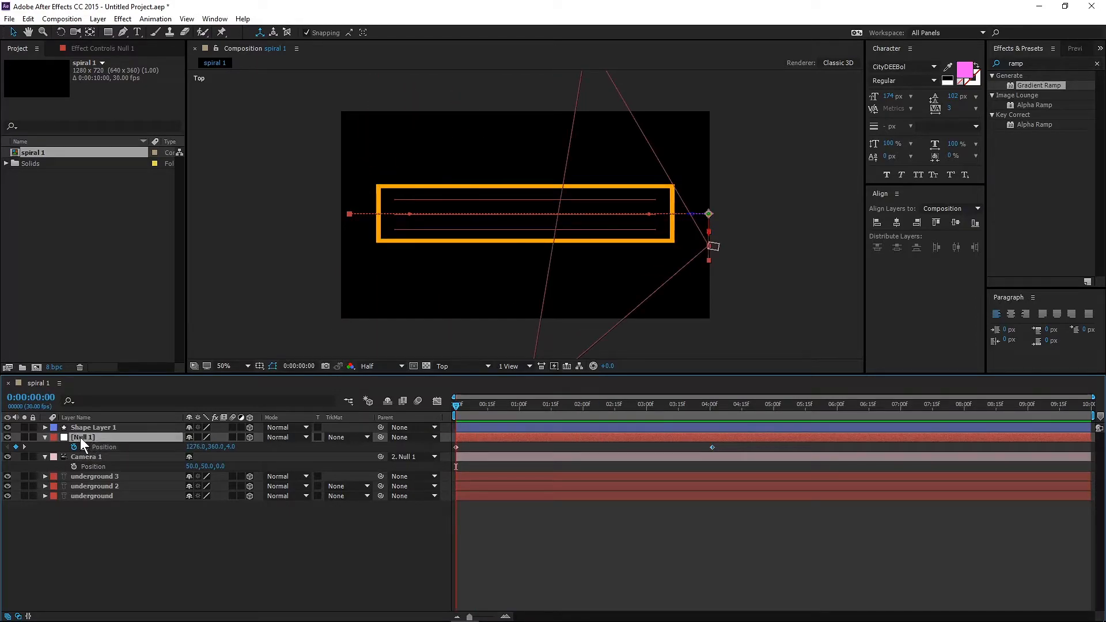
pyautogui.press('r')
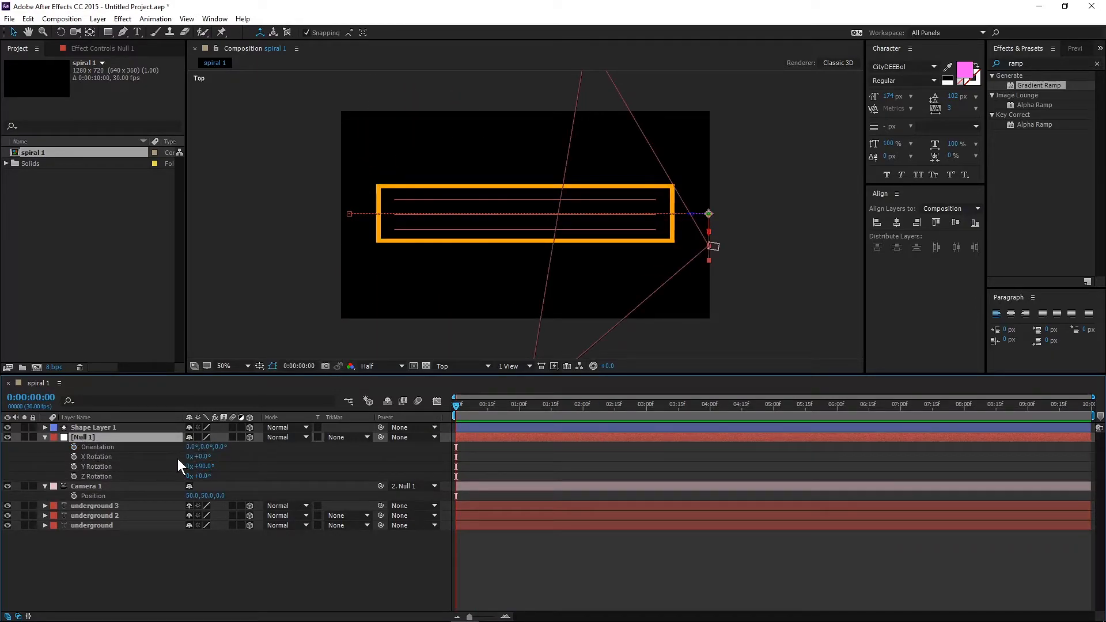
pyautogui.click(75, 457)
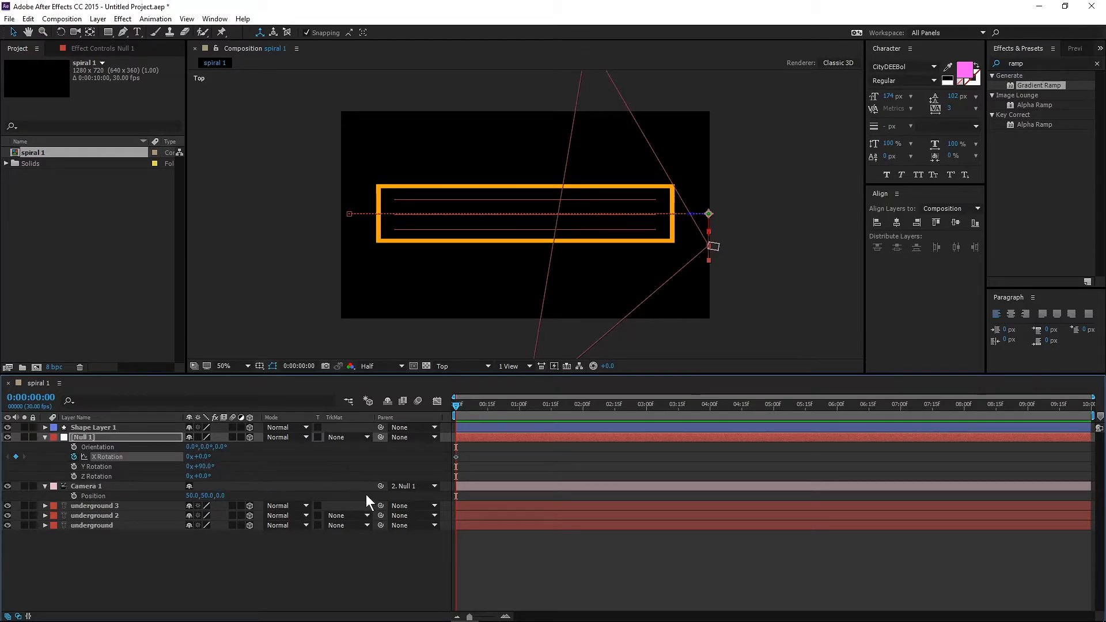
pyautogui.moveTo(455, 405); pyautogui.dragTo(710, 403)
pyautogui.click(189, 457)
pyautogui.write('1')
pyautogui.press('Return')
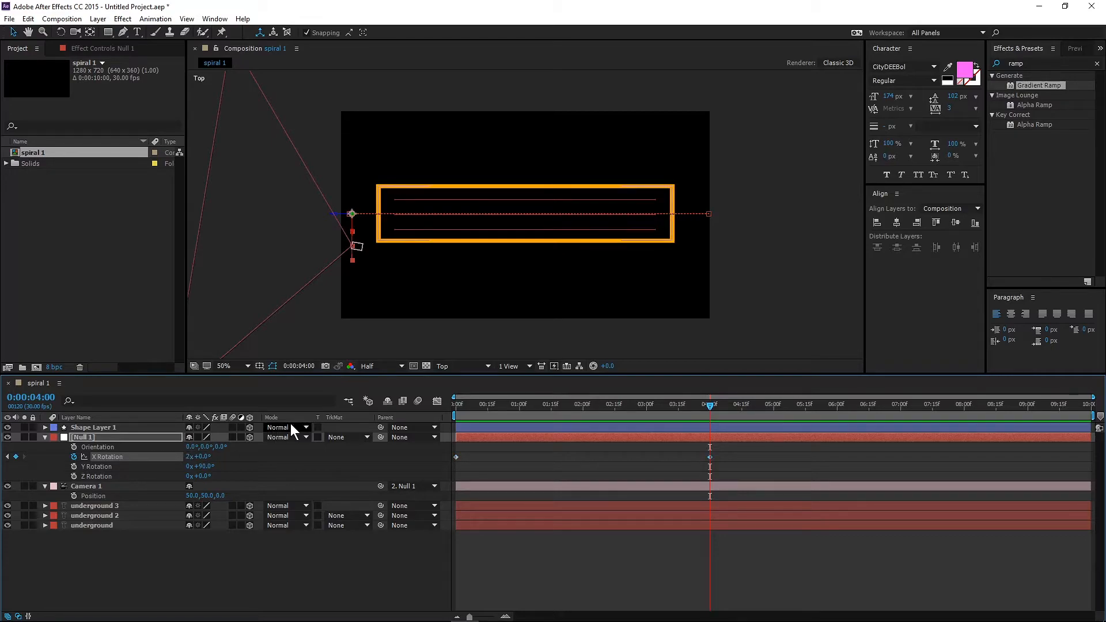
pyautogui.moveTo(470, 407); pyautogui.dragTo(389, 412)
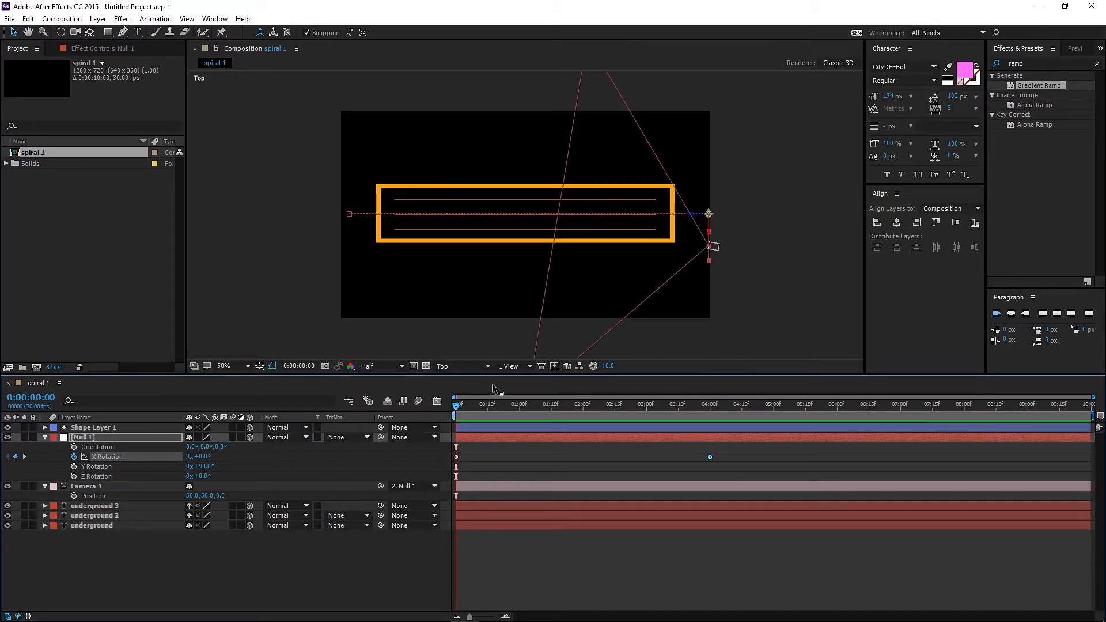
pyautogui.moveTo(457, 403)
pyautogui.mouseDown()
pyautogui.moveTo(727, 369)
pyautogui.moveTo(464, 403)
pyautogui.mouseUp()
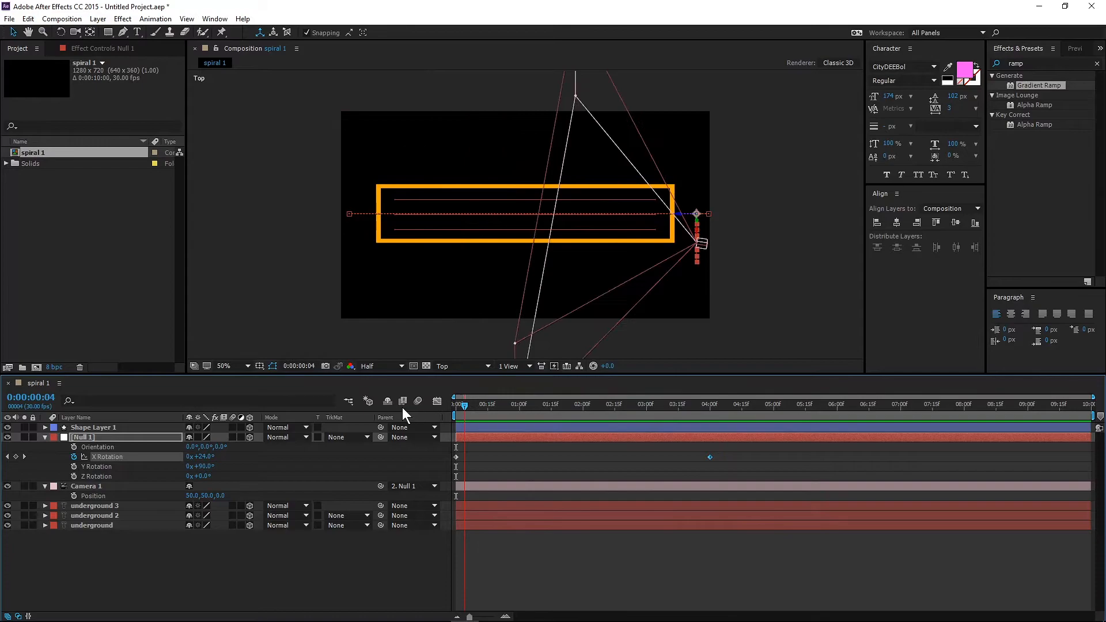
# - Keyframe Camera 1's Point of Interest at 0:00:00:00, and at 0:00:04:00 move it to the text's centre, Z about 602
pyautogui.click(46, 486)
pyautogui.click(46, 486)
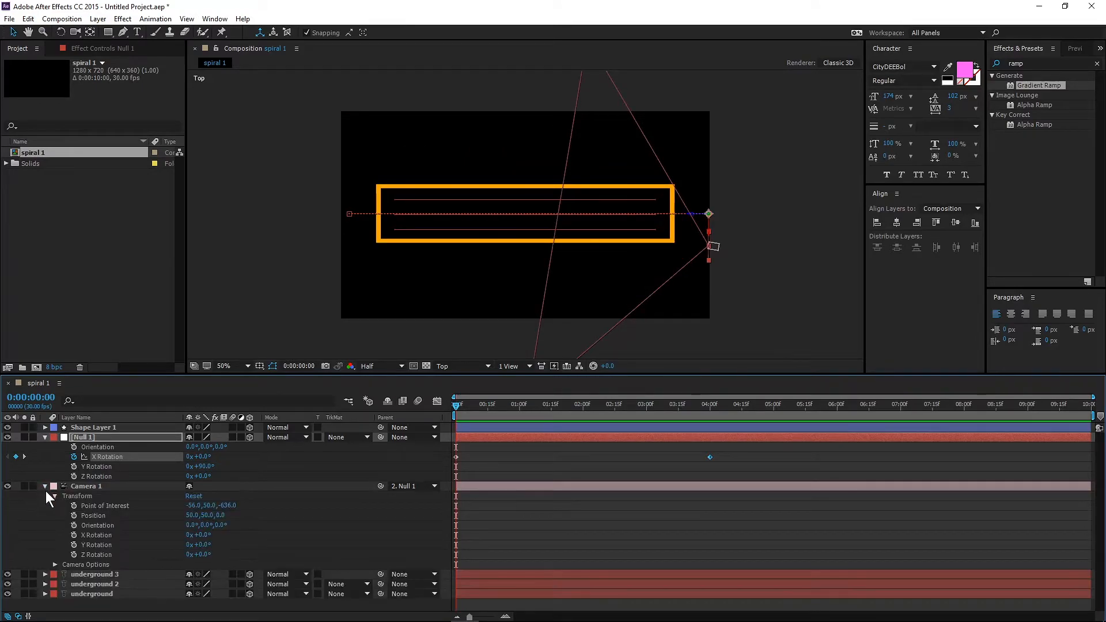
pyautogui.click(72, 506)
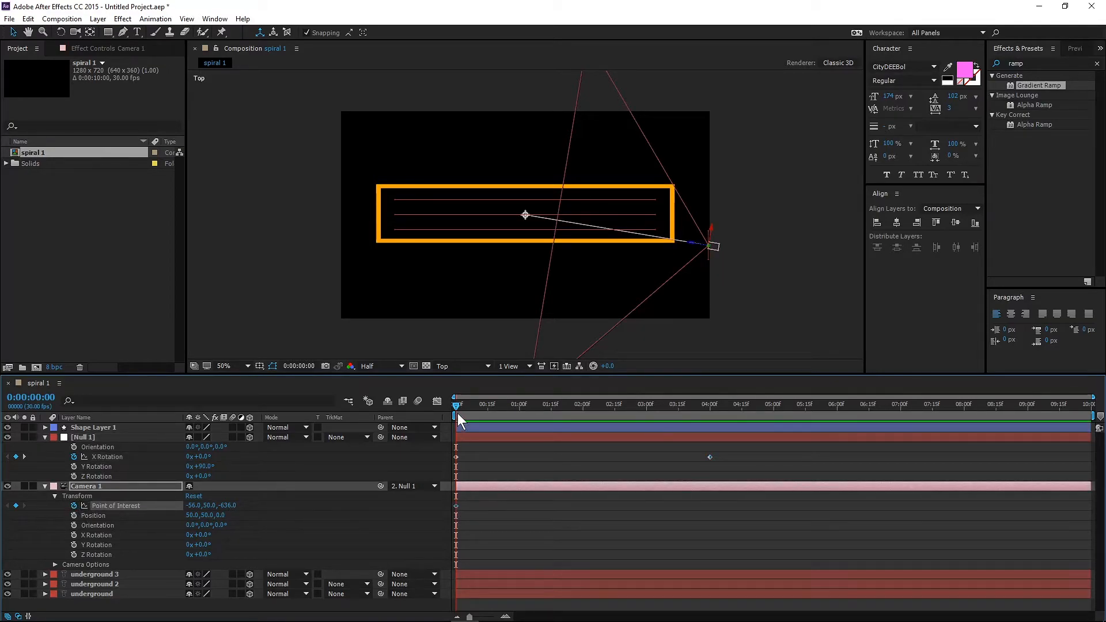
pyautogui.moveTo(457, 402); pyautogui.dragTo(709, 401)
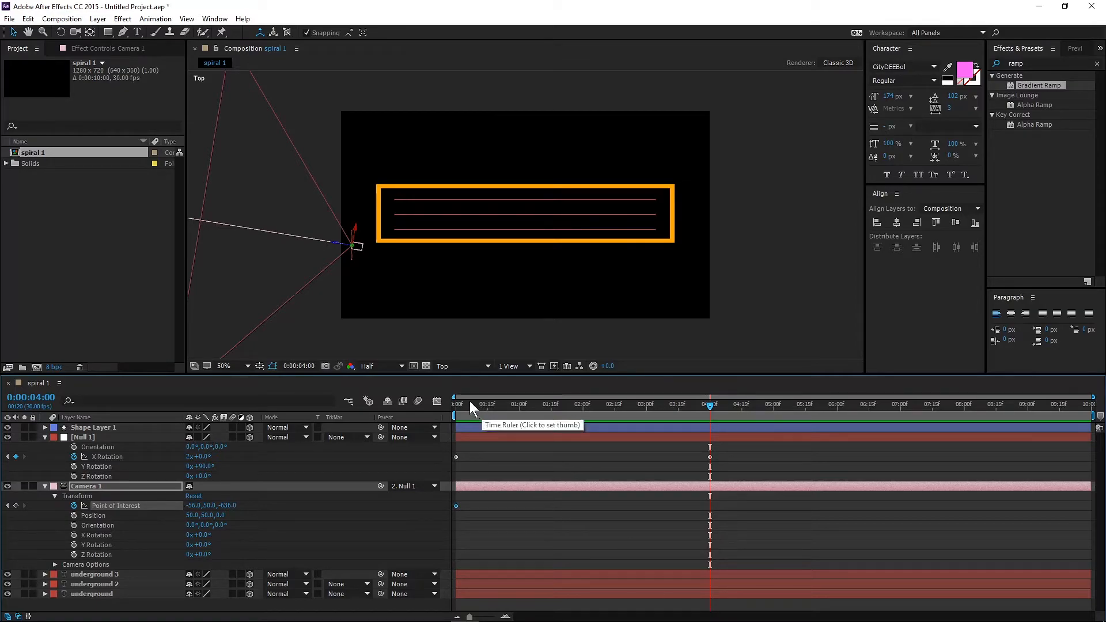
pyautogui.moveTo(289, 271); pyautogui.dragTo(334, 277)
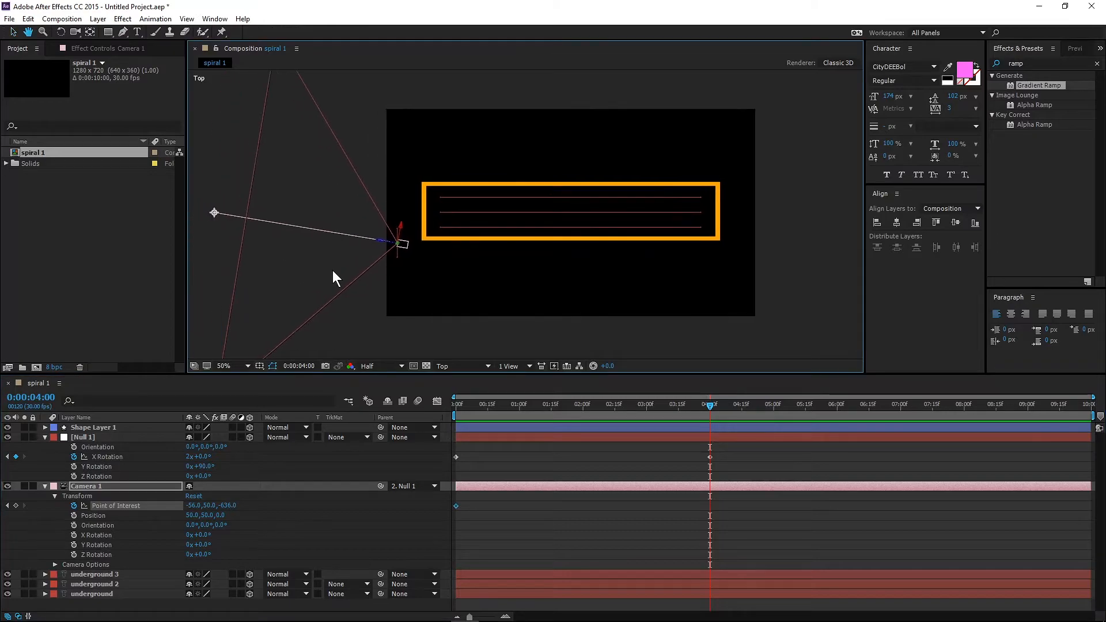
pyautogui.moveTo(215, 212); pyautogui.dragTo(570, 212)
# - Preview the animation from 0:00:00:00 through the Active Camera view
pyautogui.moveTo(466, 405); pyautogui.dragTo(449, 371)
pyautogui.click(452, 367)
pyautogui.click(456, 379)
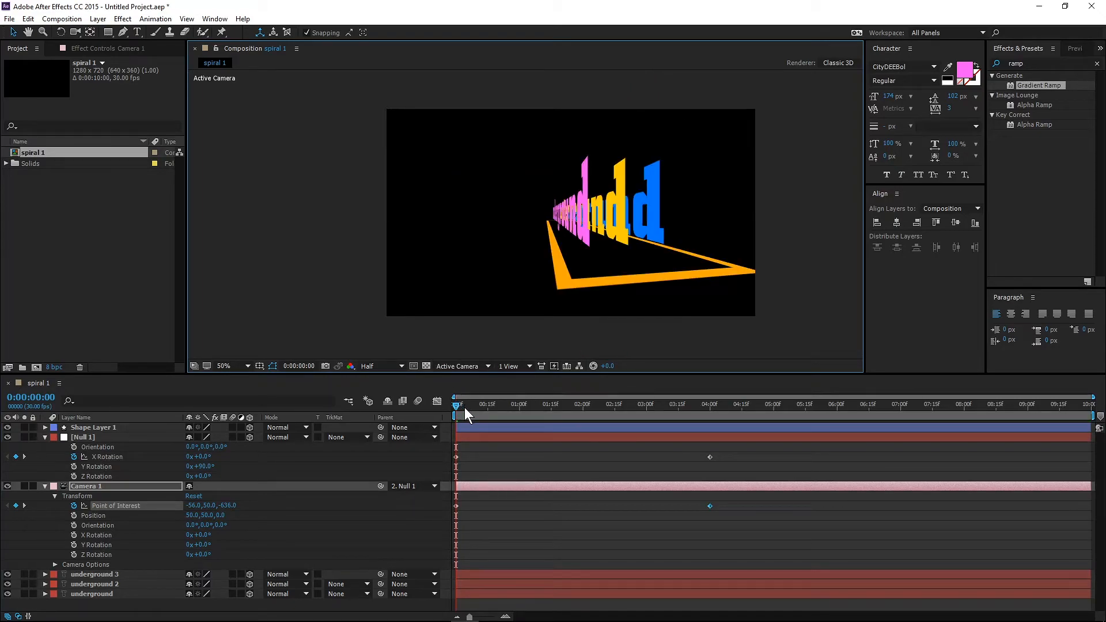
pyautogui.press('space')
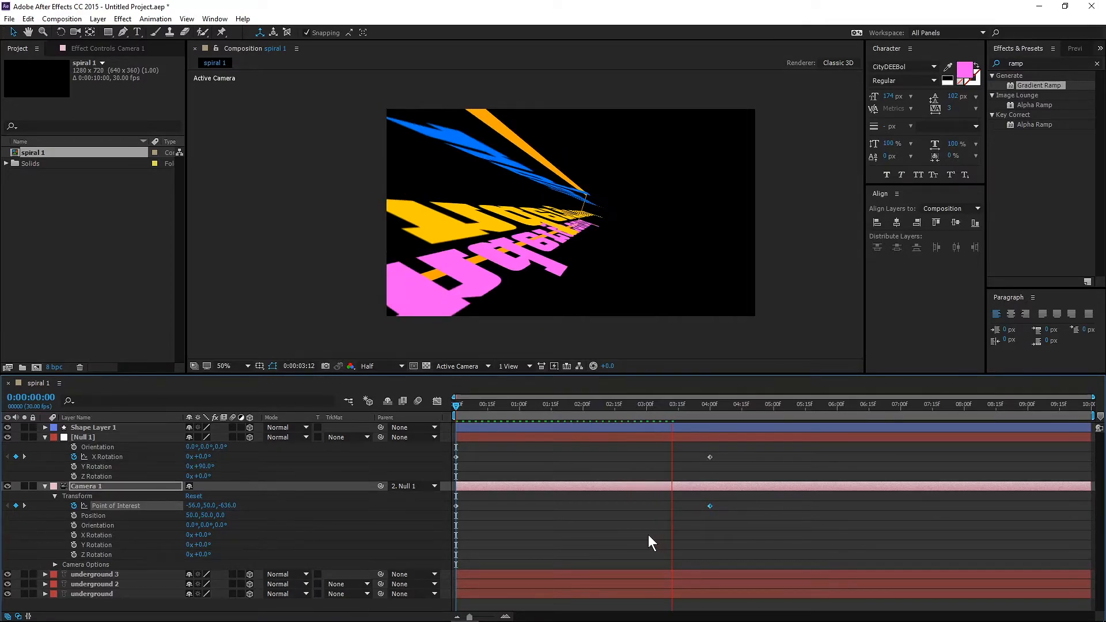
pyautogui.press('space')
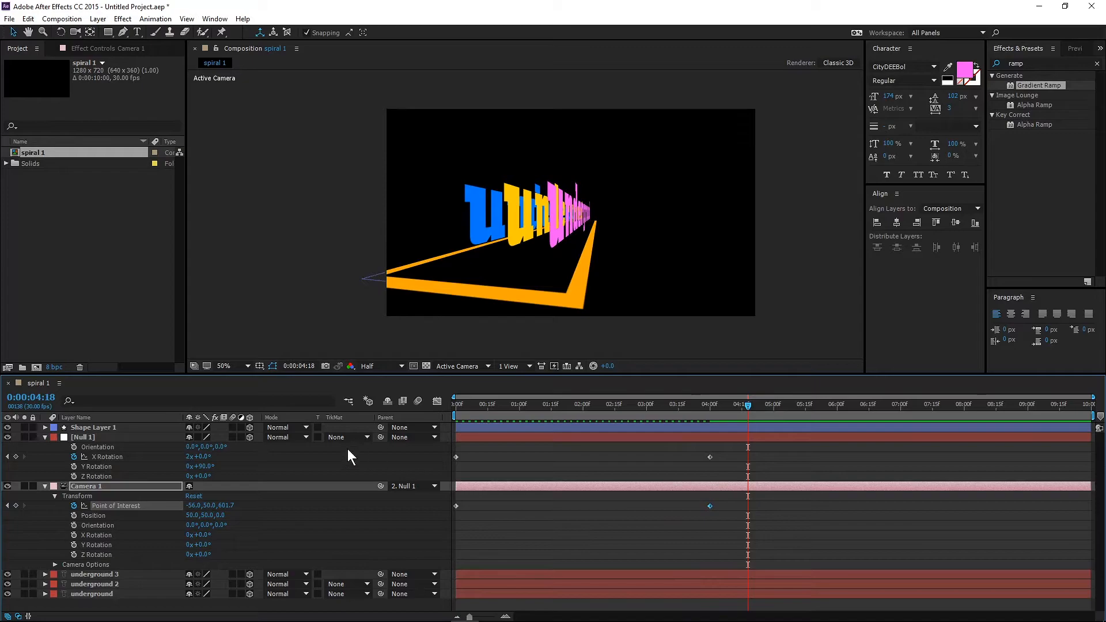
# - Set Camera 1's Aperture to 65 pixels and Focus Distance to 250 pixels, and check the blur back at 0:00:00:00
pyautogui.click(56, 496)
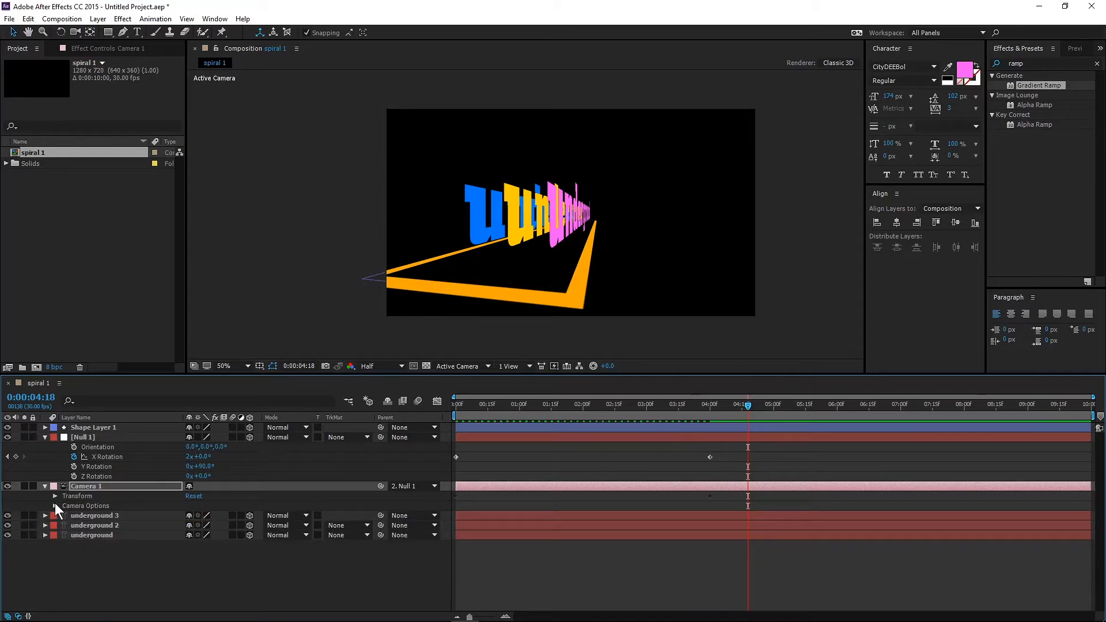
pyautogui.click(54, 506)
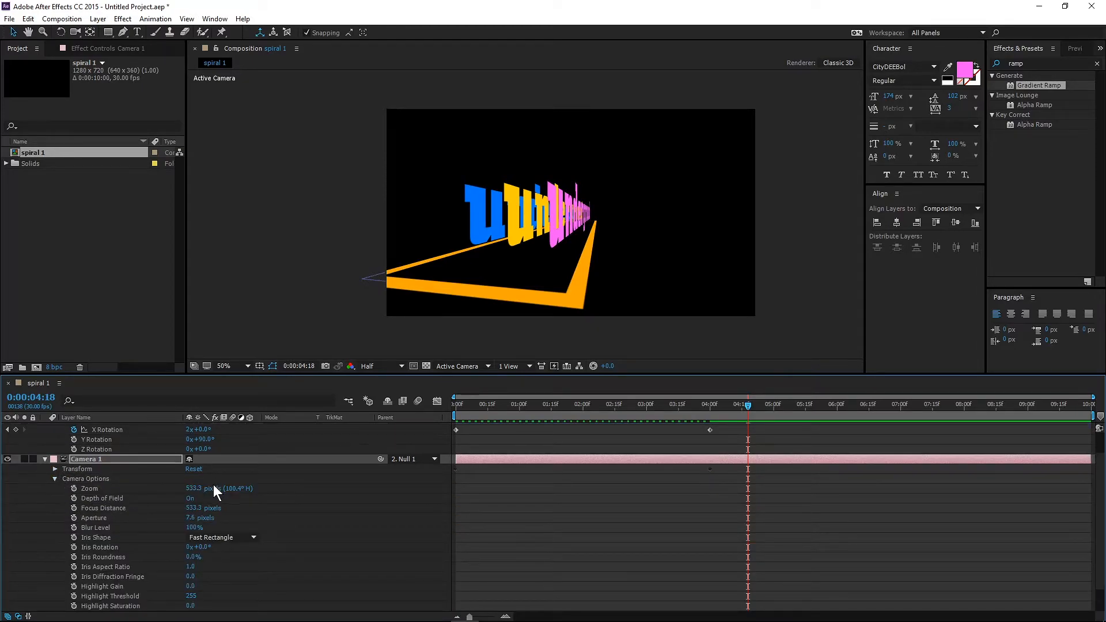
pyautogui.click(193, 518)
pyautogui.write('65')
pyautogui.press('Return')
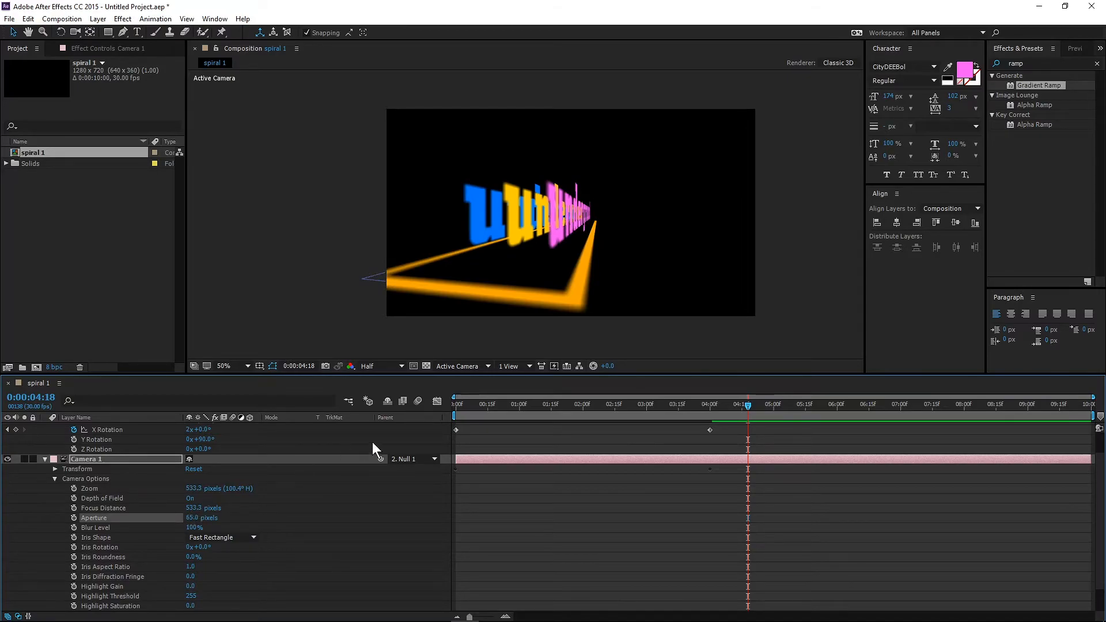
pyautogui.click(195, 508)
pyautogui.write('250')
pyautogui.press('Return')
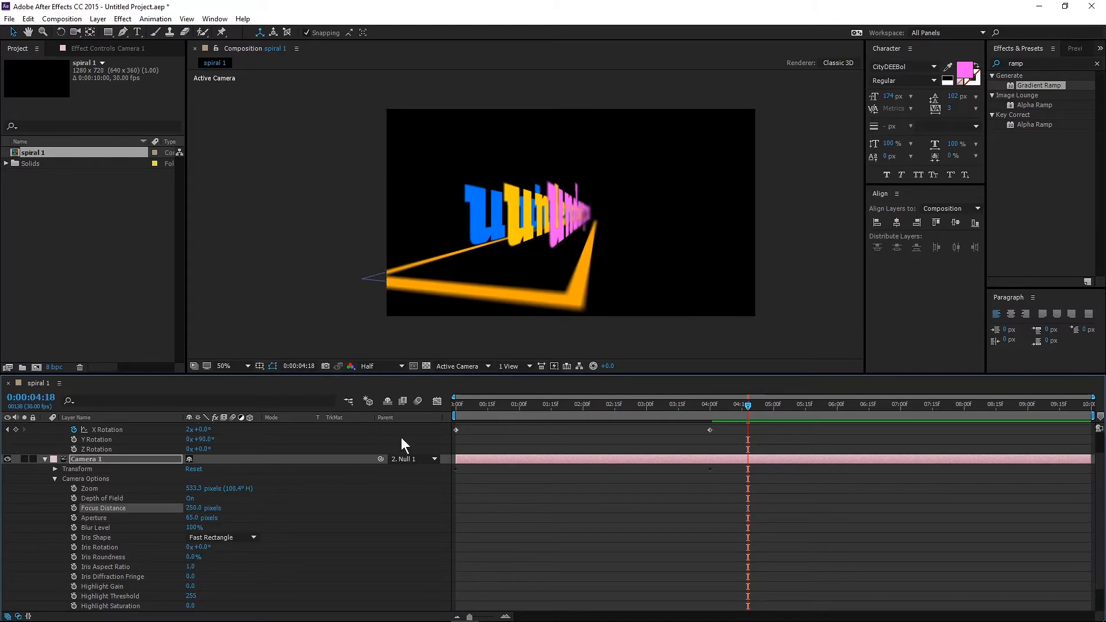
pyautogui.moveTo(461, 403); pyautogui.dragTo(325, 423)
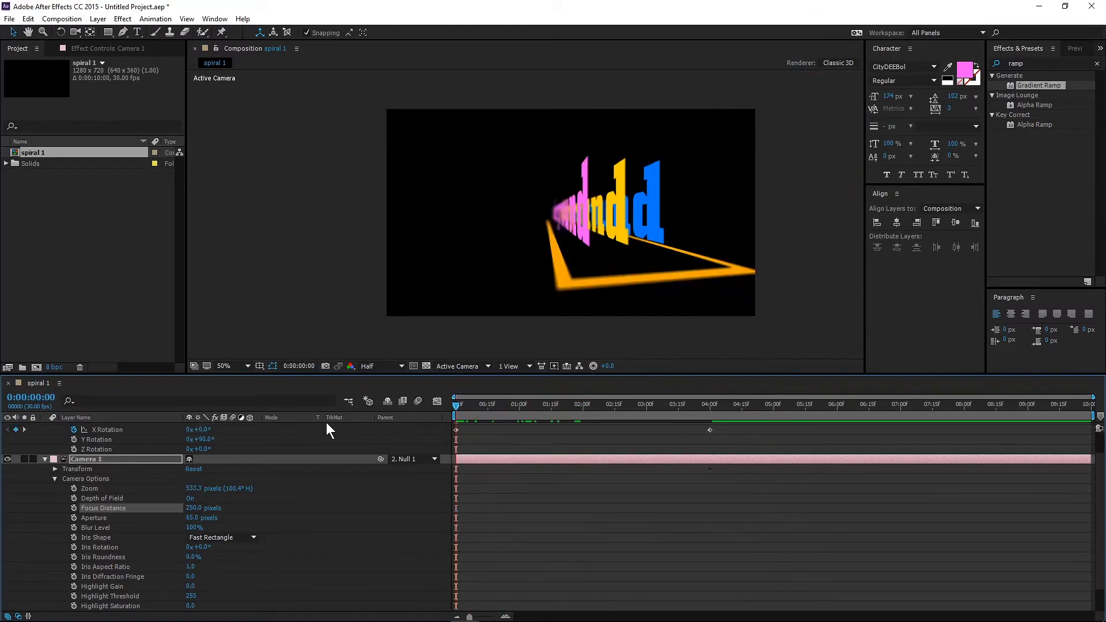
# - Collapse the camera and null properties, and add a white Point light with 100% intensity and Smooth falloff
pyautogui.click(44, 459)
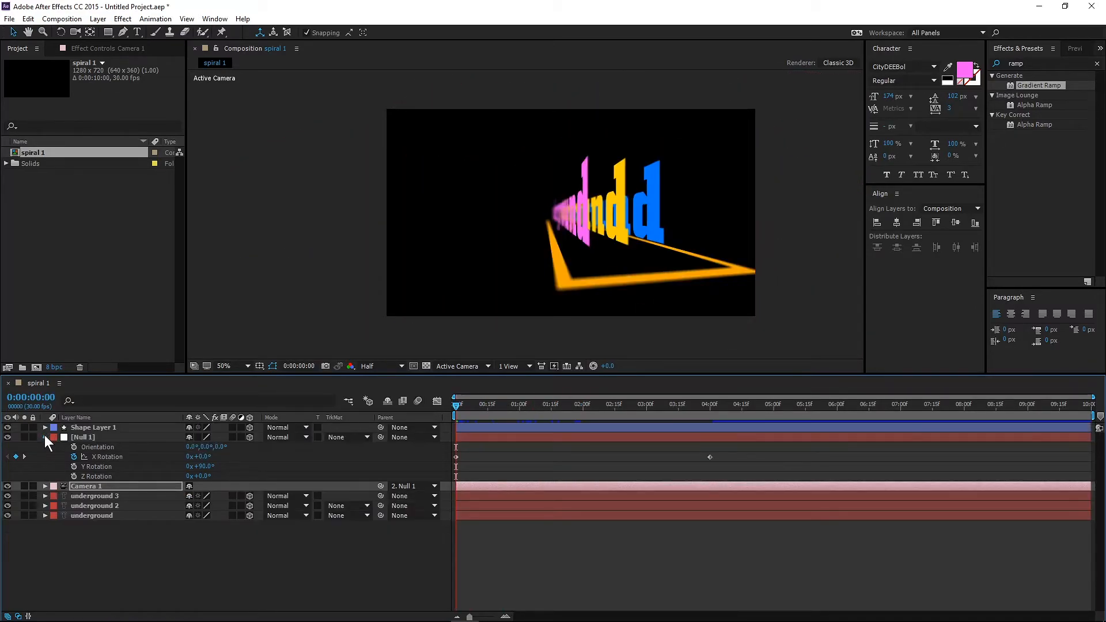
pyautogui.click(45, 437)
pyautogui.rightClick(88, 508)
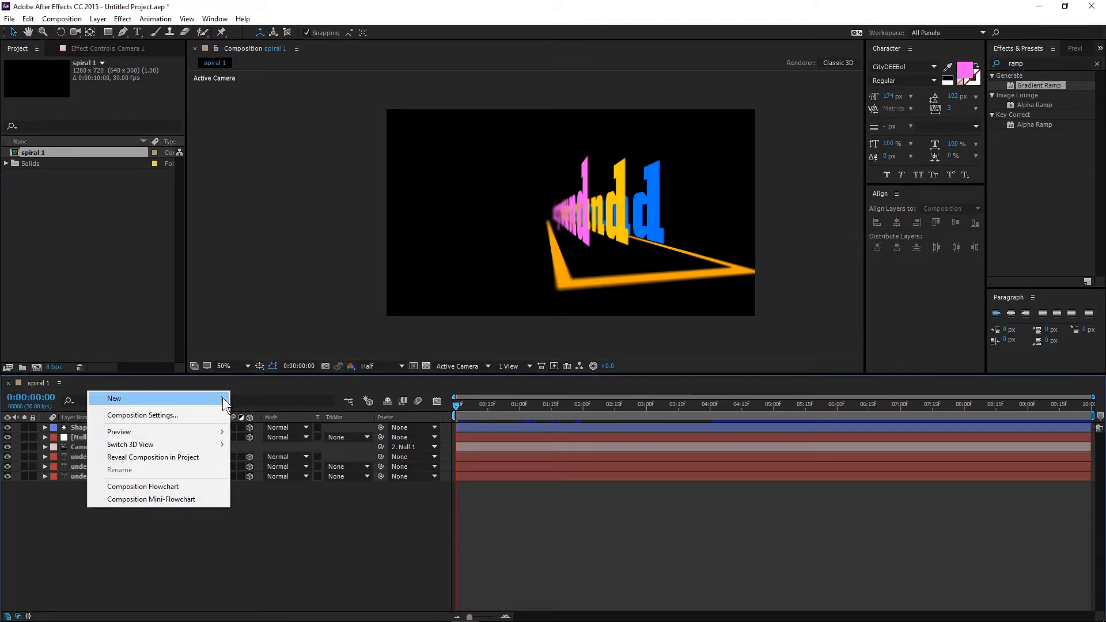
pyautogui.moveTo(223, 397)
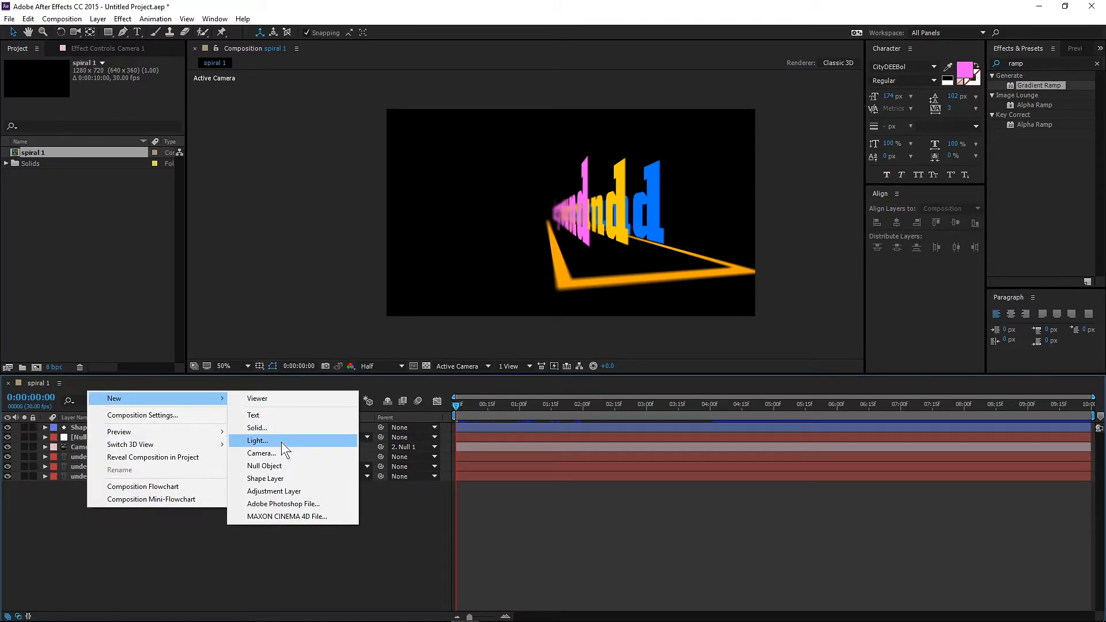
pyautogui.click(257, 440)
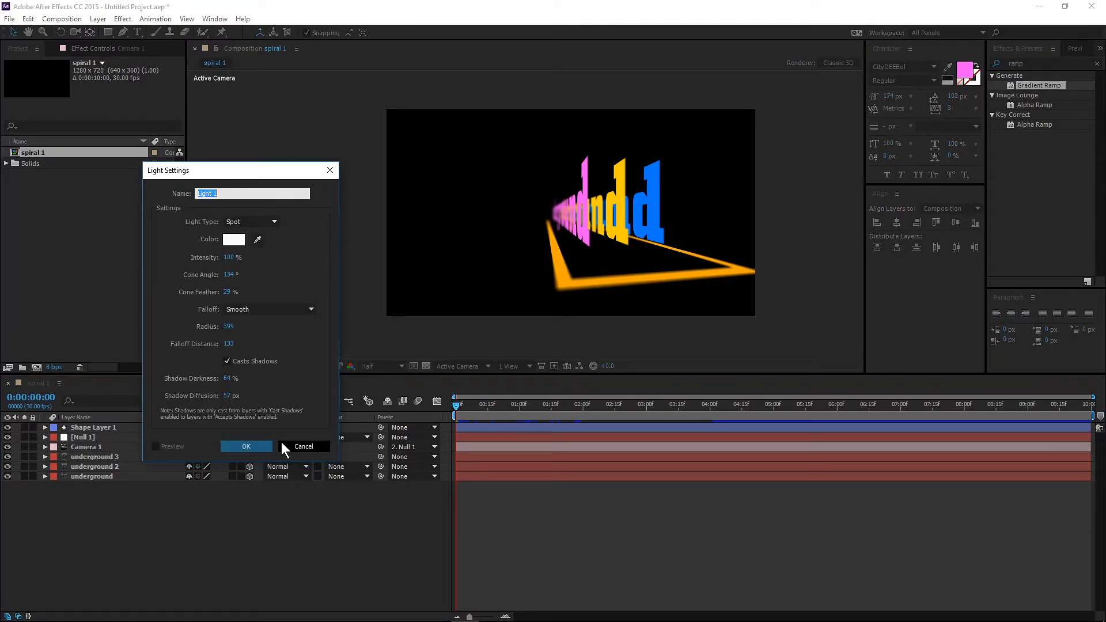
pyautogui.click(239, 223)
pyautogui.click(248, 262)
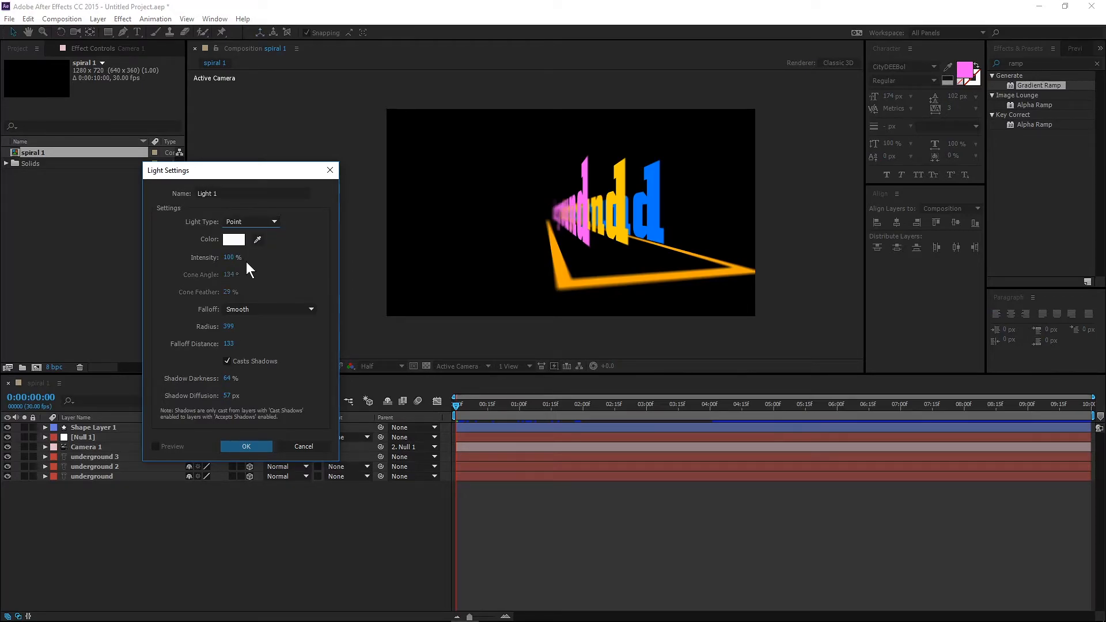
pyautogui.click(245, 447)
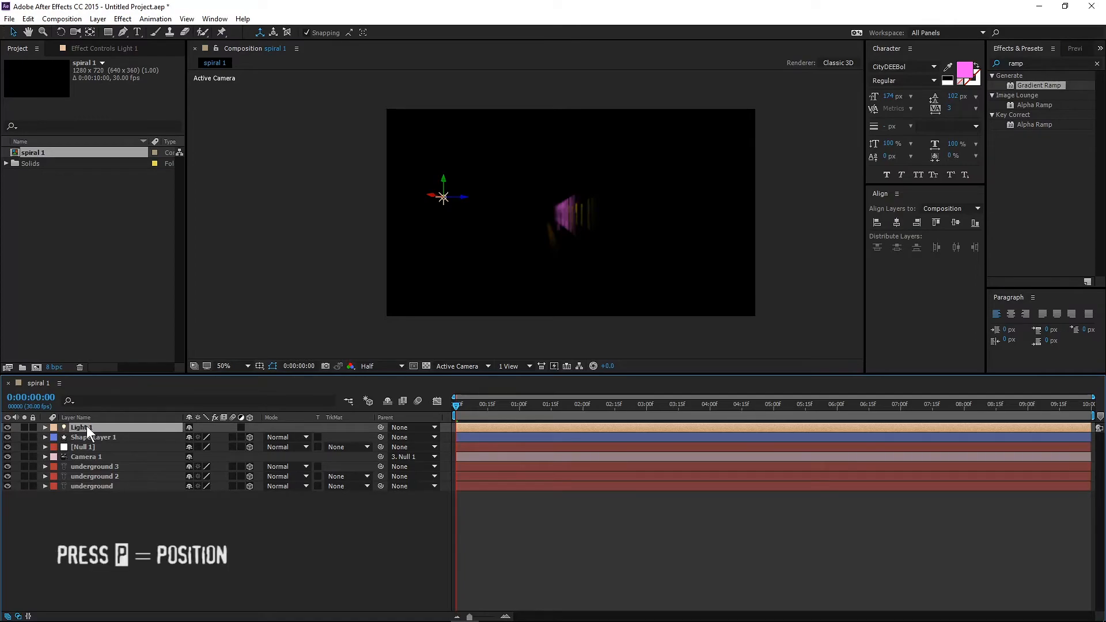
# - Show the Position of Light 1 and Null 1, and match the light to the null at 1276, 360, 4
pyautogui.press('p')
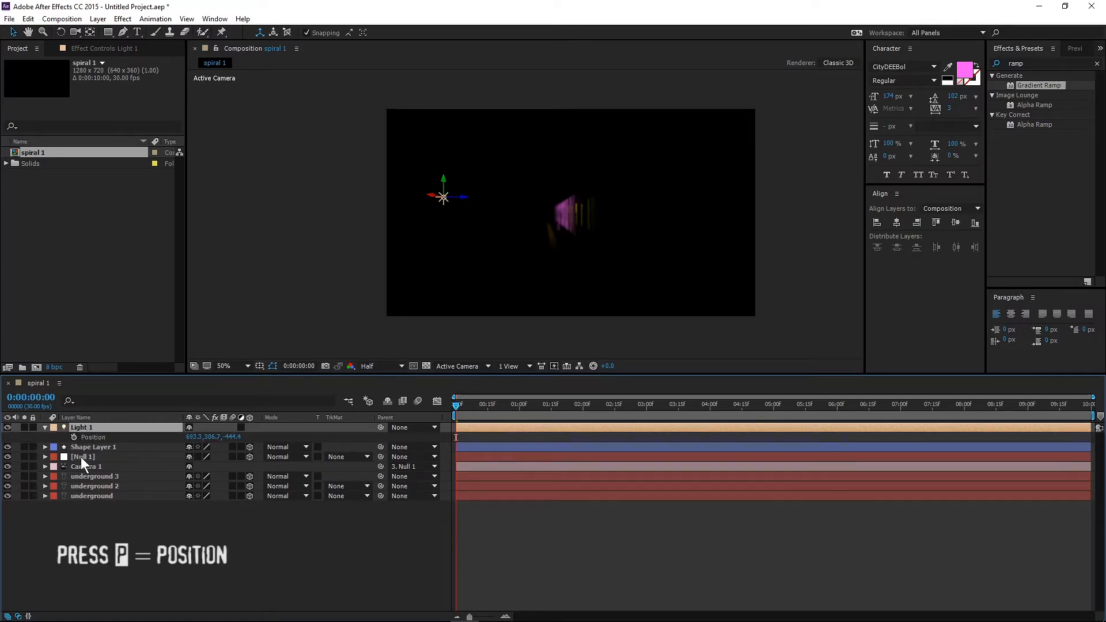
pyautogui.click(81, 456)
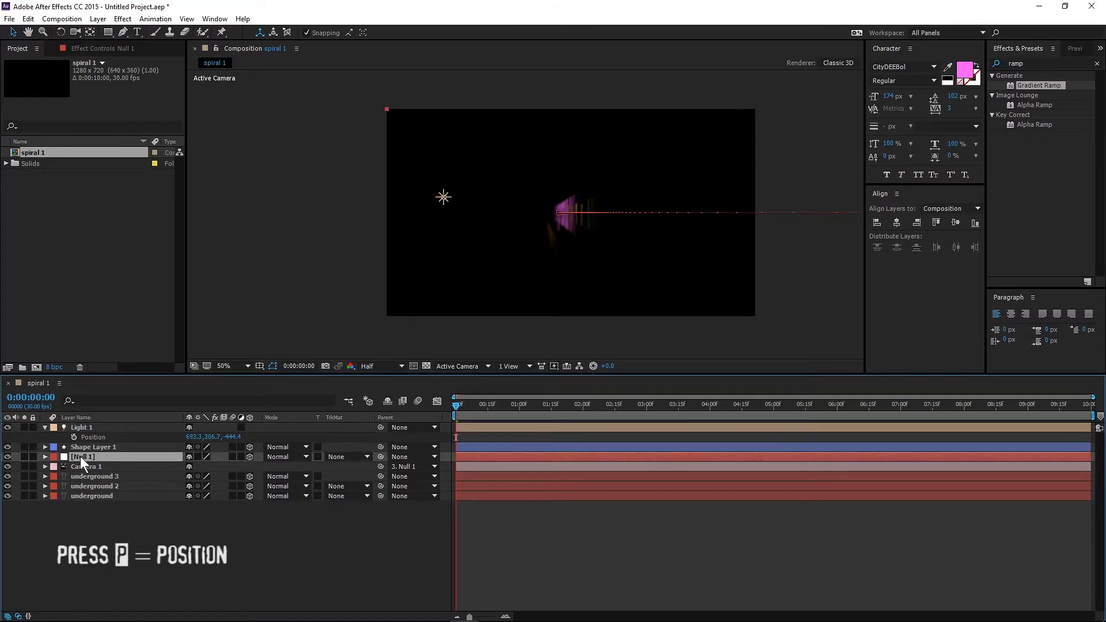
pyautogui.press('p')
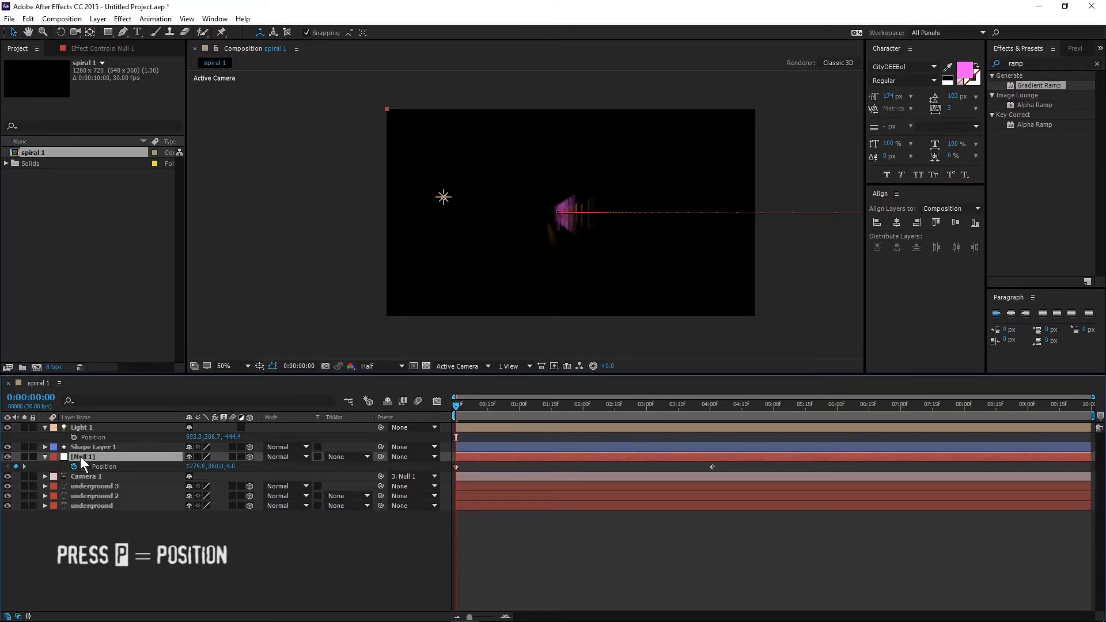
pyautogui.click(194, 437)
pyautogui.write('1276')
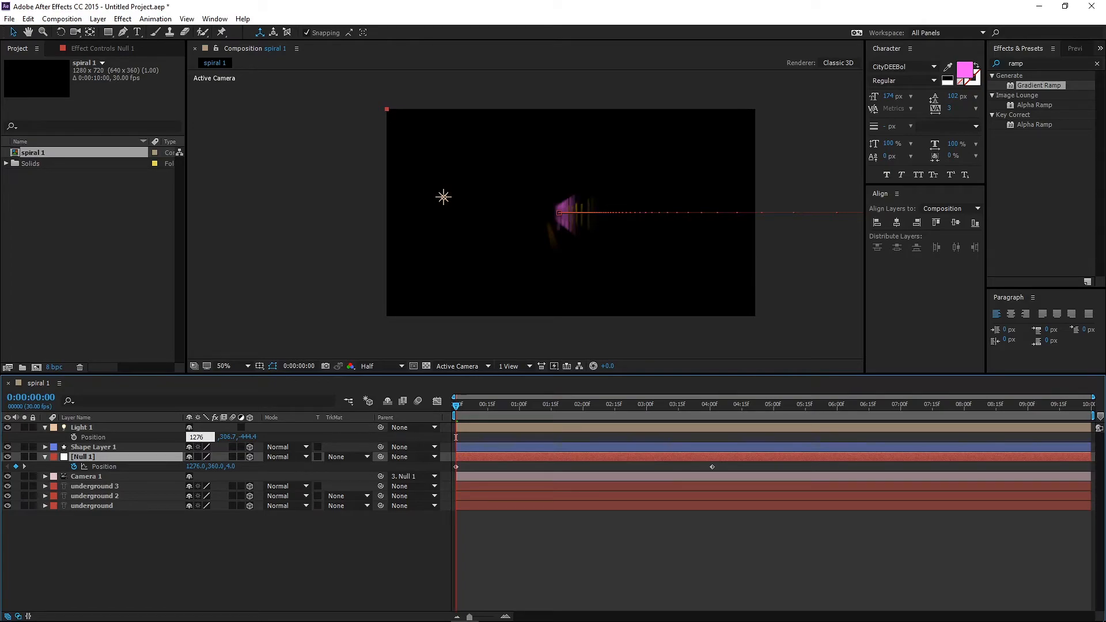
pyautogui.press('Tab')
pyautogui.write('360')
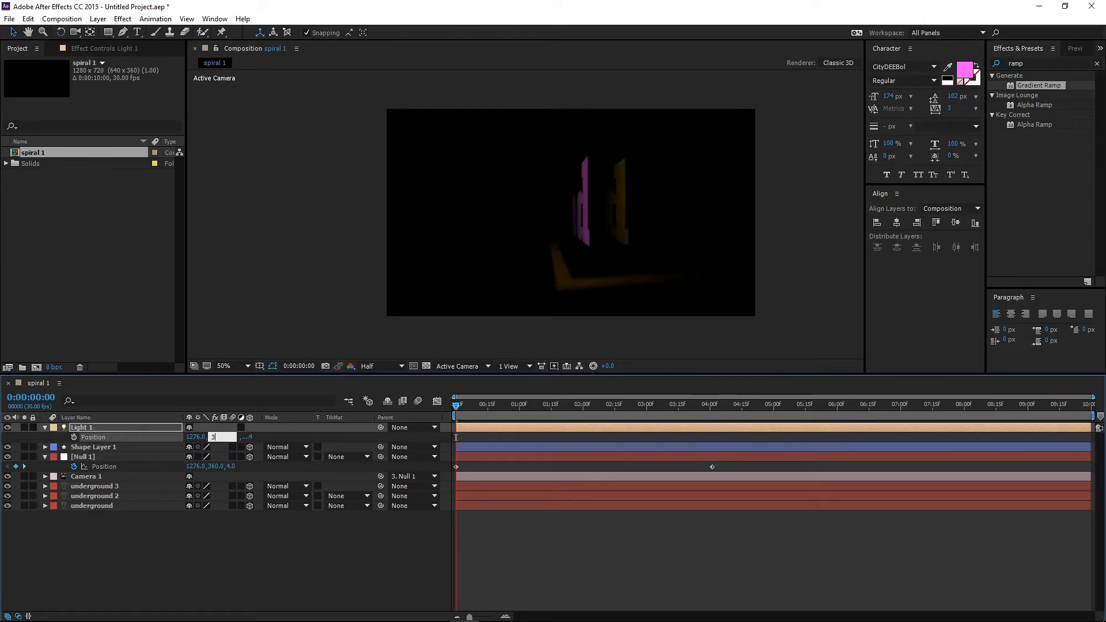
pyautogui.press('Tab')
pyautogui.write('4')
pyautogui.press('Return')
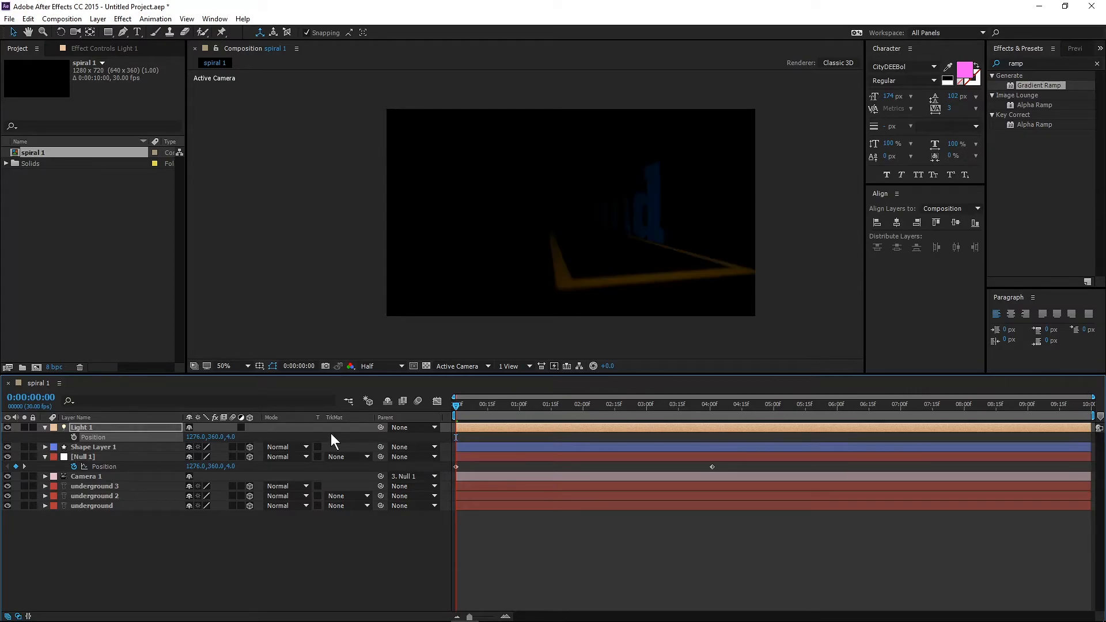
# - In the Top view, move Light 1 along Z to about -106 at the camera, check the Left view, and return to Active Camera
pyautogui.click(460, 367)
pyautogui.click(470, 437)
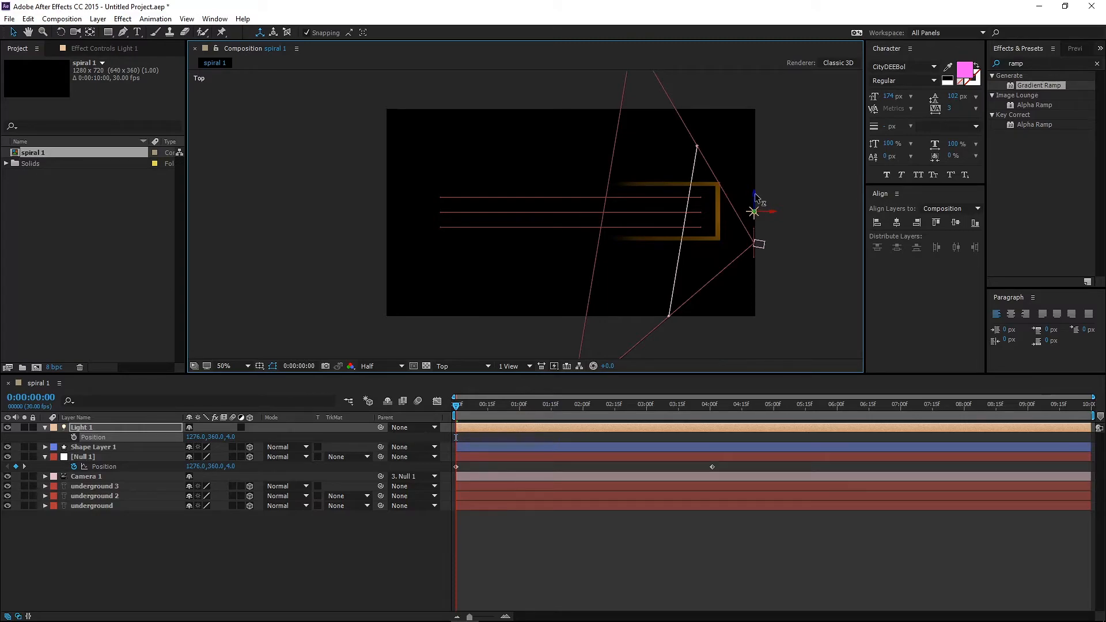
pyautogui.moveTo(757, 195); pyautogui.dragTo(763, 226)
pyautogui.click(456, 364)
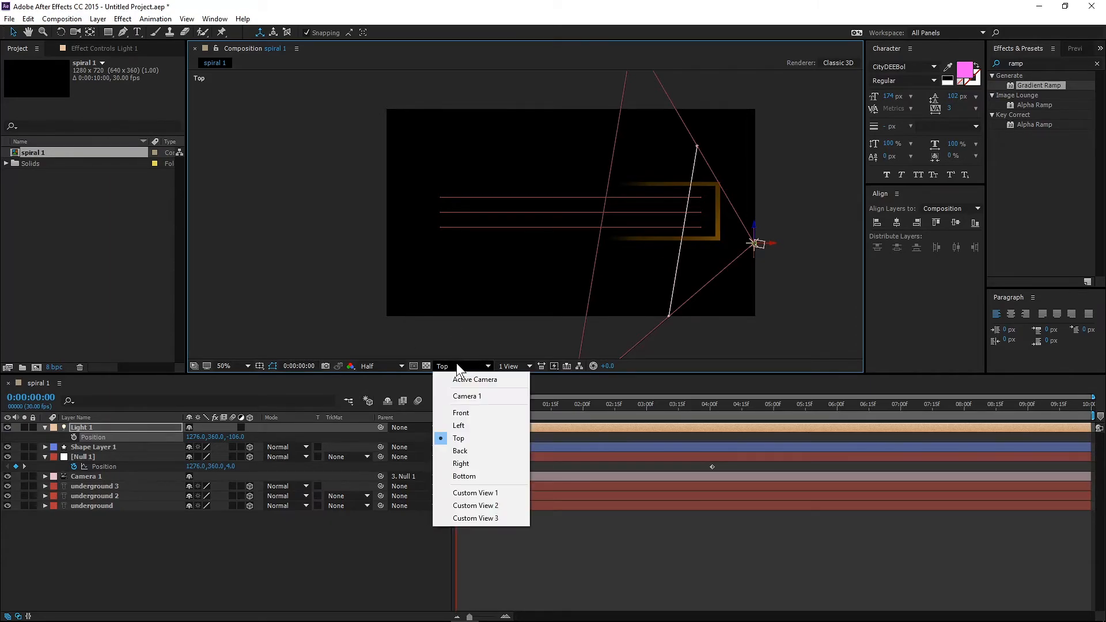
pyautogui.click(473, 426)
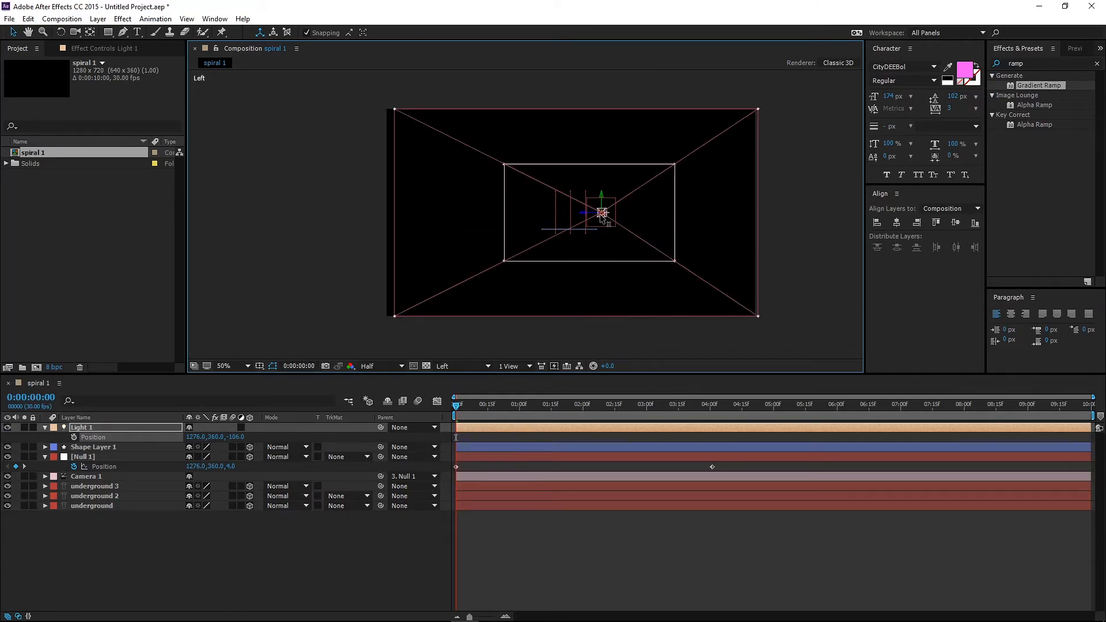
pyautogui.click(457, 364)
pyautogui.click(459, 376)
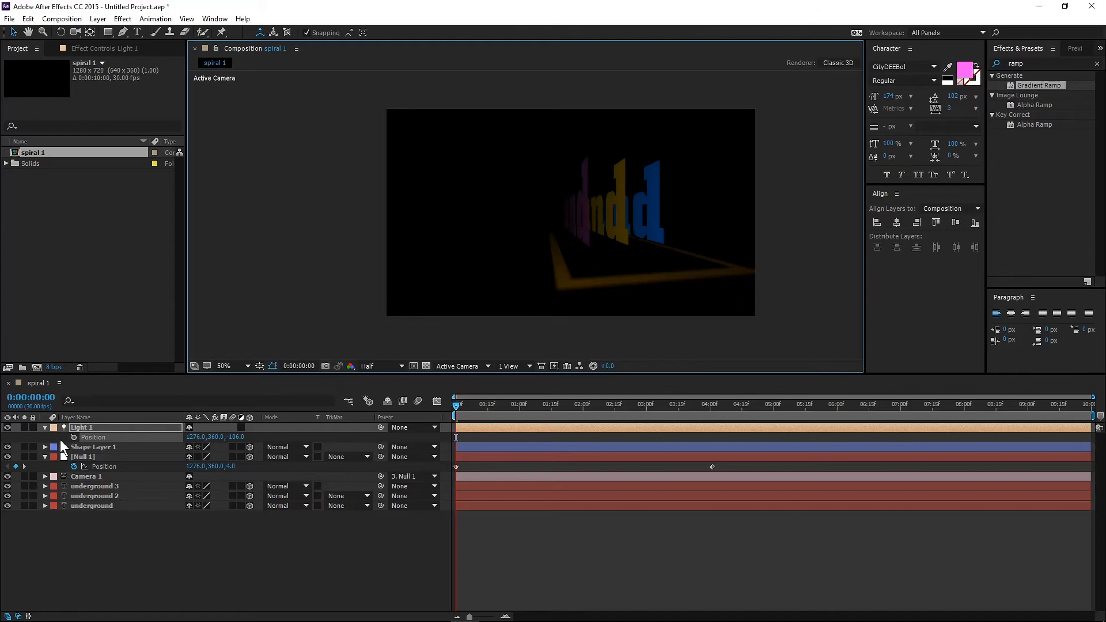
# - Set Light 1's Intensity to 236%, Radius to 293 and Falloff Distance to 117, and preview the lighting
pyautogui.click(46, 427)
pyautogui.click(45, 427)
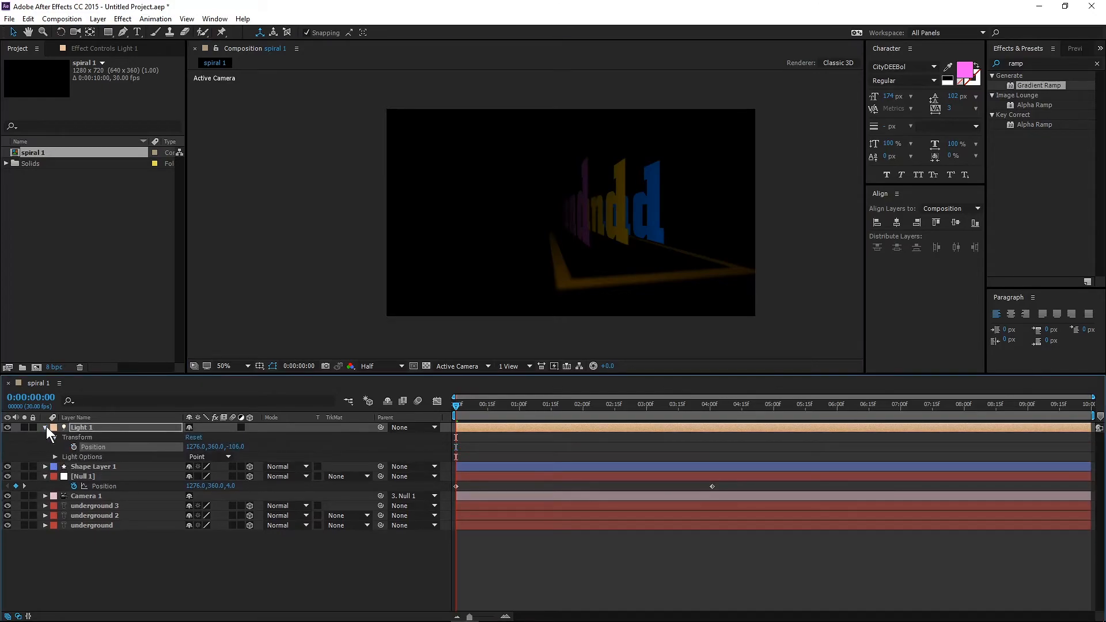
pyautogui.click(54, 456)
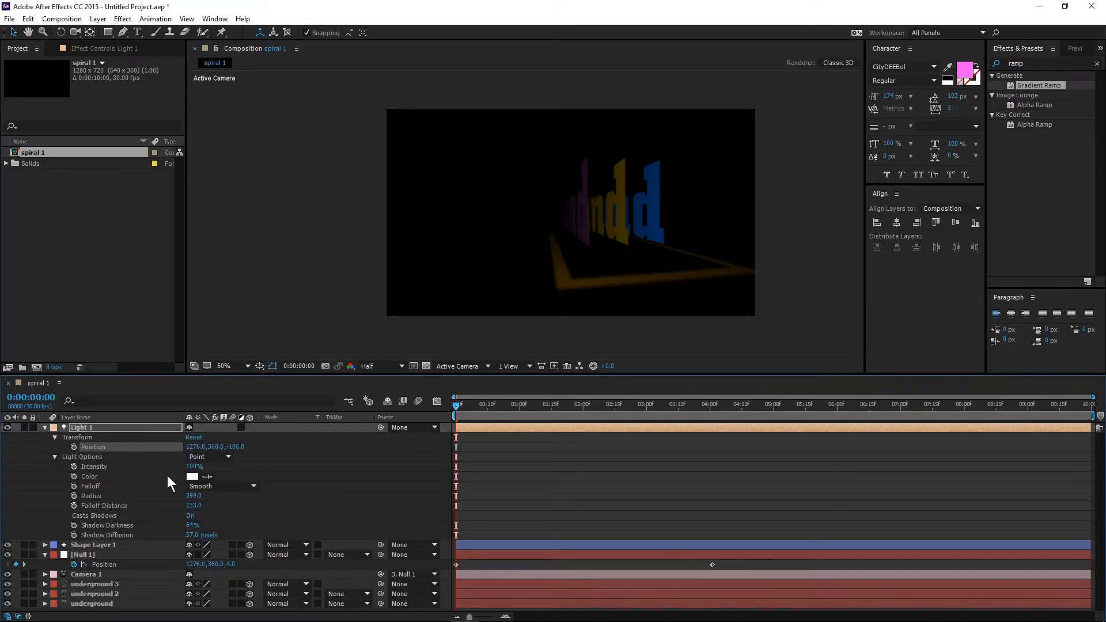
pyautogui.moveTo(194, 468); pyautogui.dragTo(271, 467)
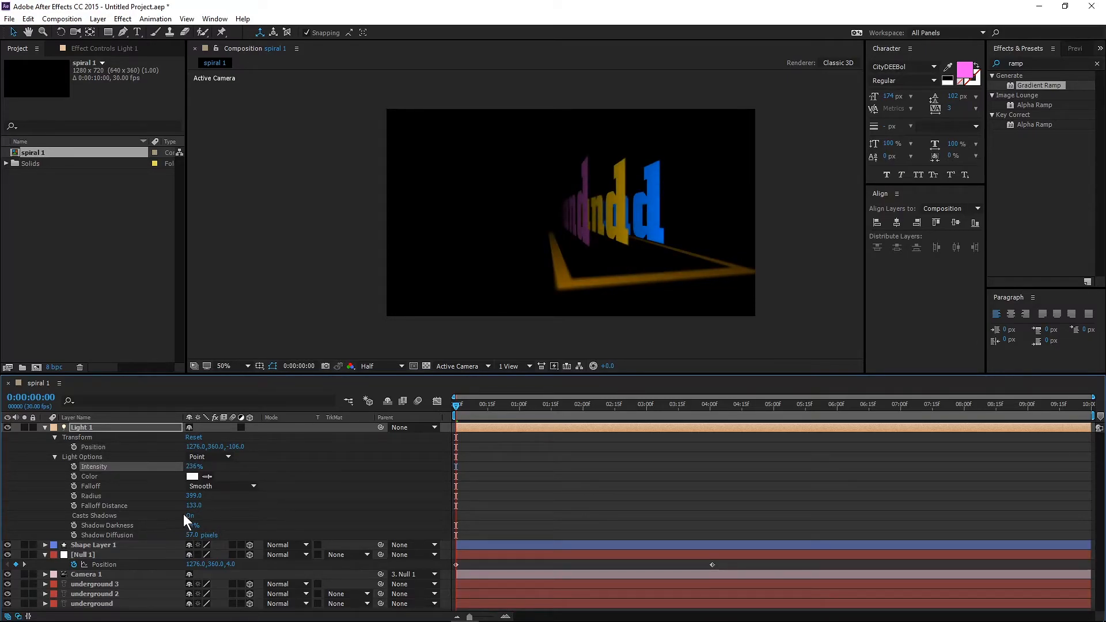
pyautogui.moveTo(193, 507); pyautogui.dragTo(92, 505)
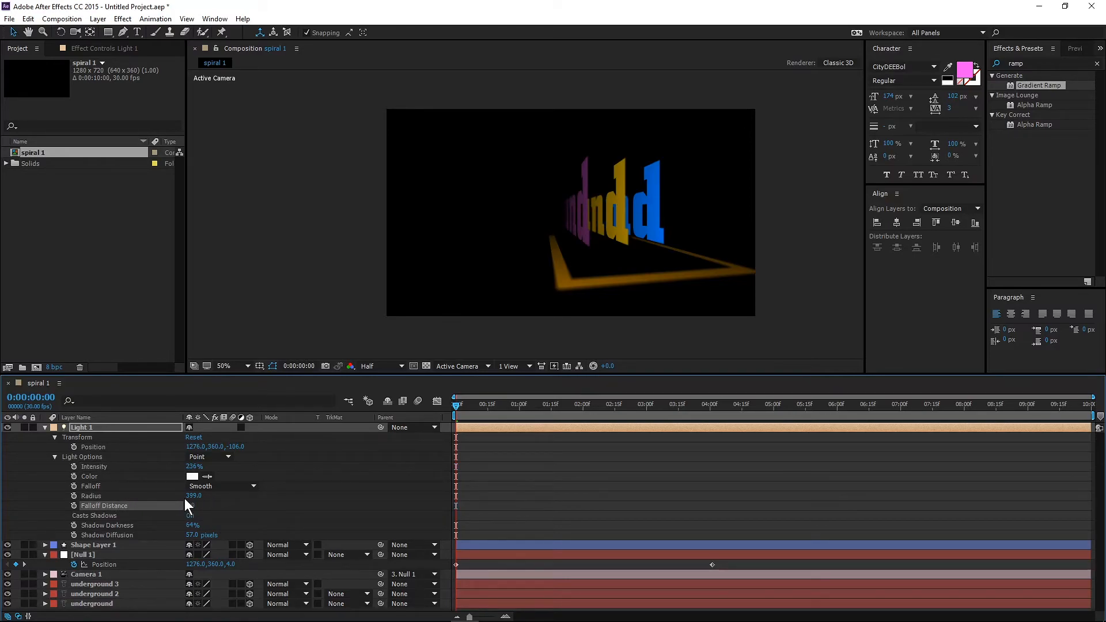
pyautogui.moveTo(191, 506); pyautogui.dragTo(222, 506)
pyautogui.press('space')
pyautogui.press('space')
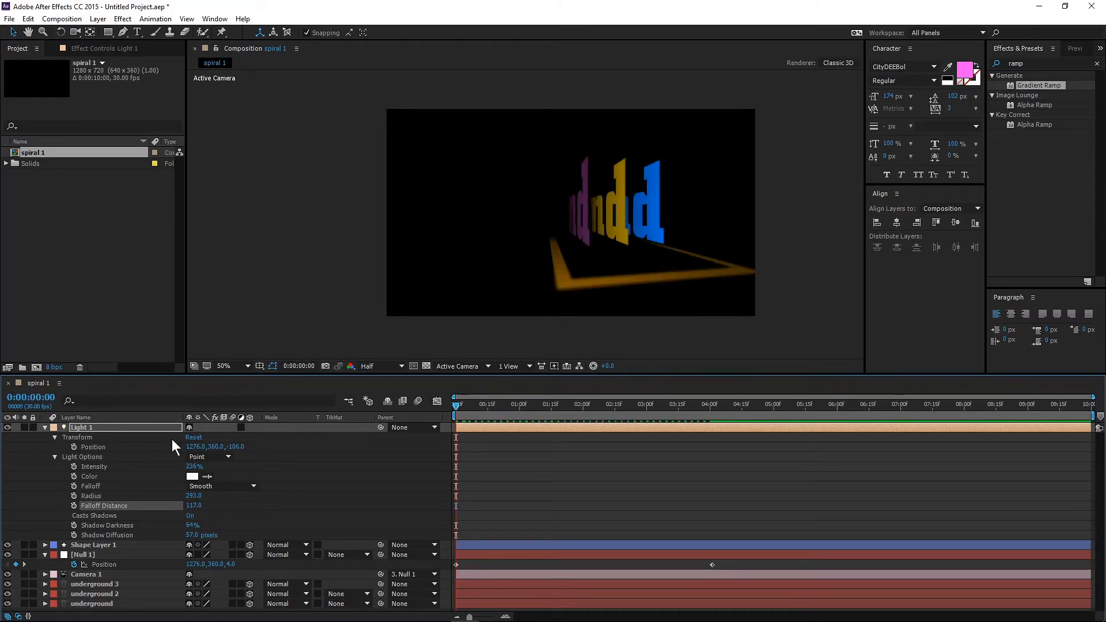
# - Parent Light 1 to Null 1 and preview the animation
pyautogui.moveTo(379, 427); pyautogui.dragTo(91, 557)
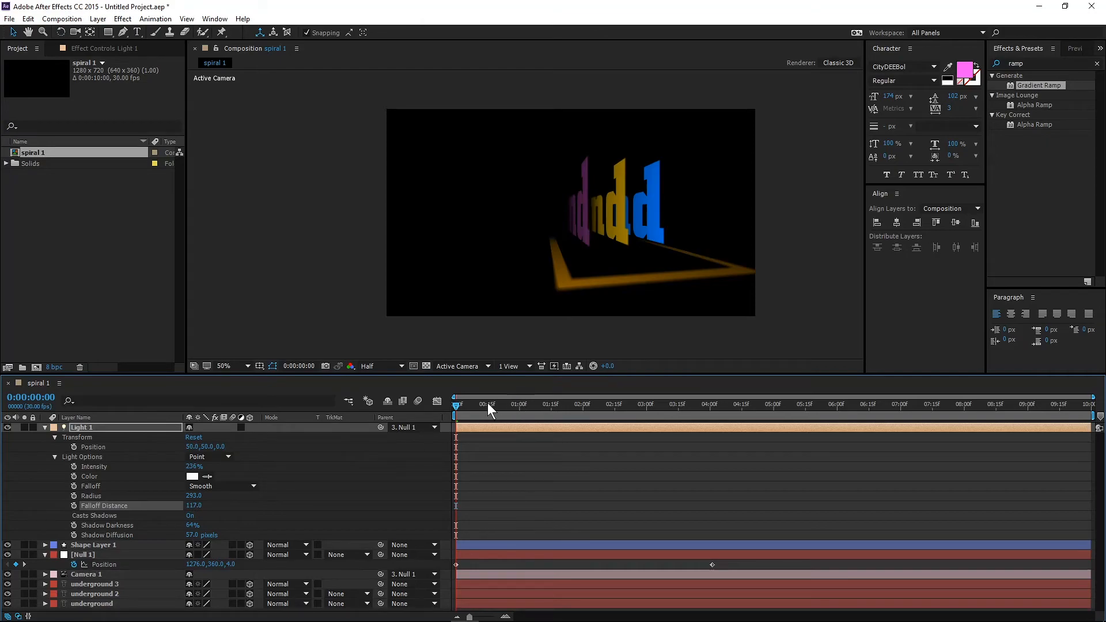
pyautogui.press('space')
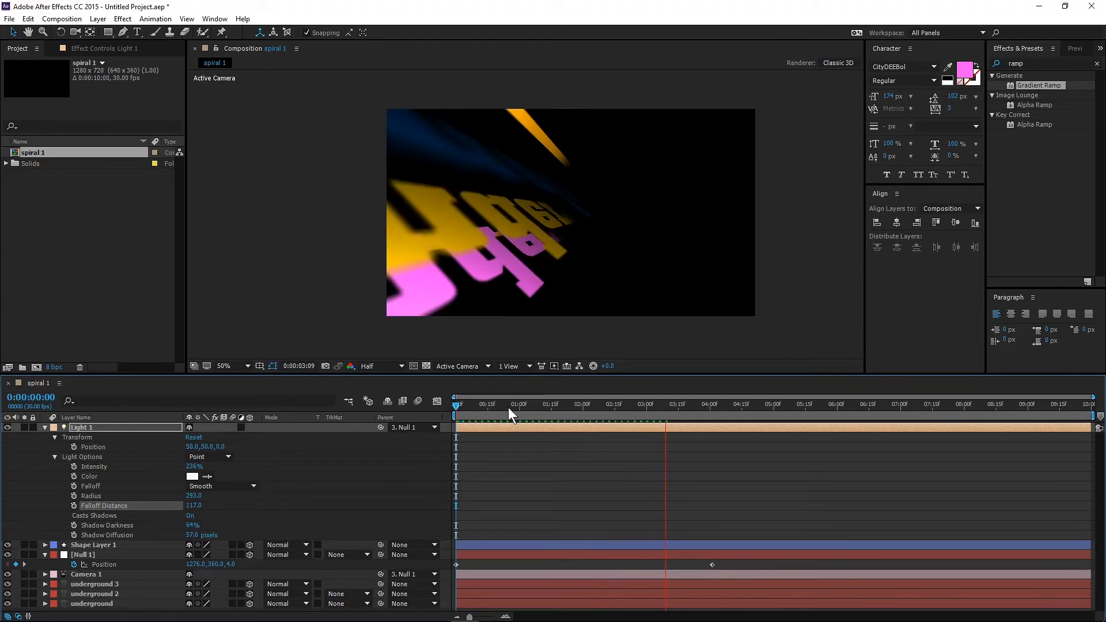
pyautogui.press('space')
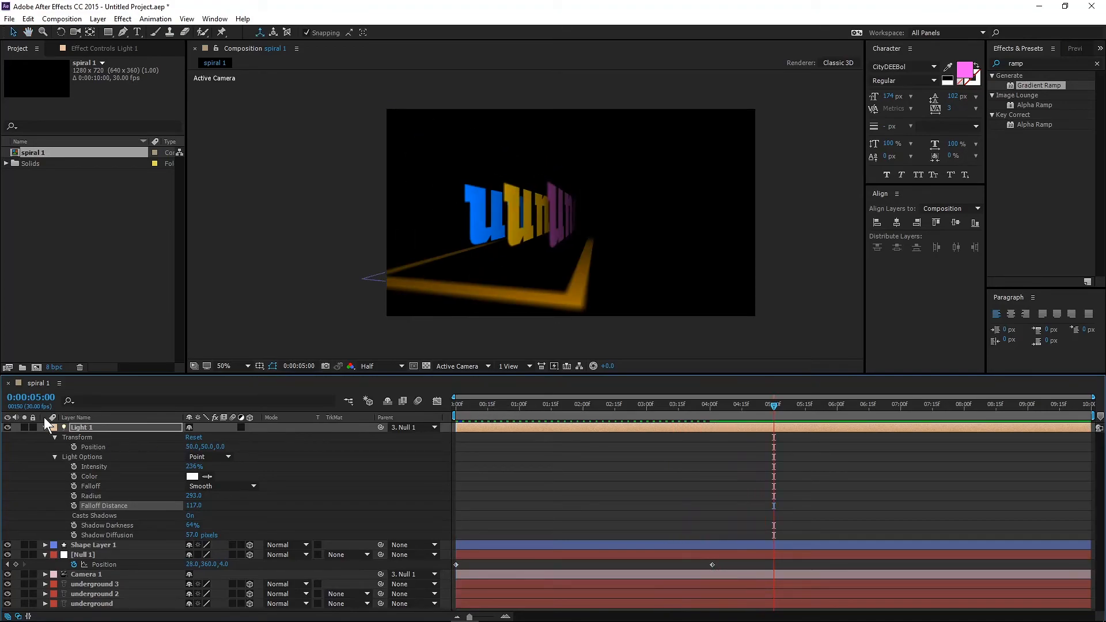
# - Collapse Light 1's properties and add a second light of type Ambient, white, with 100% intensity
pyautogui.click(45, 428)
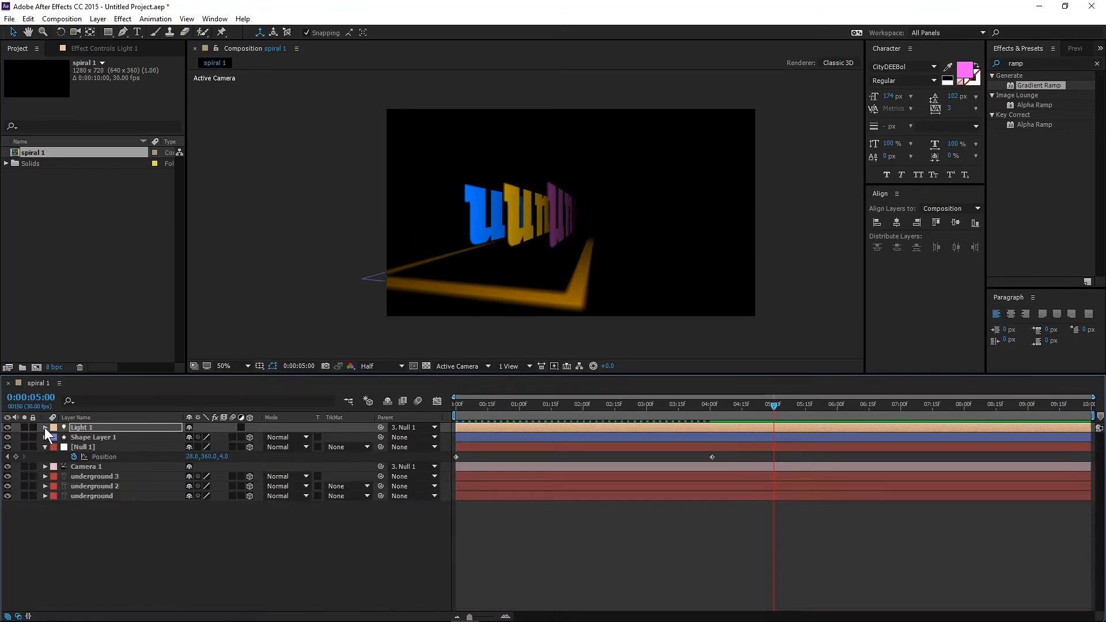
pyautogui.rightClick(92, 510)
pyautogui.moveTo(219, 404)
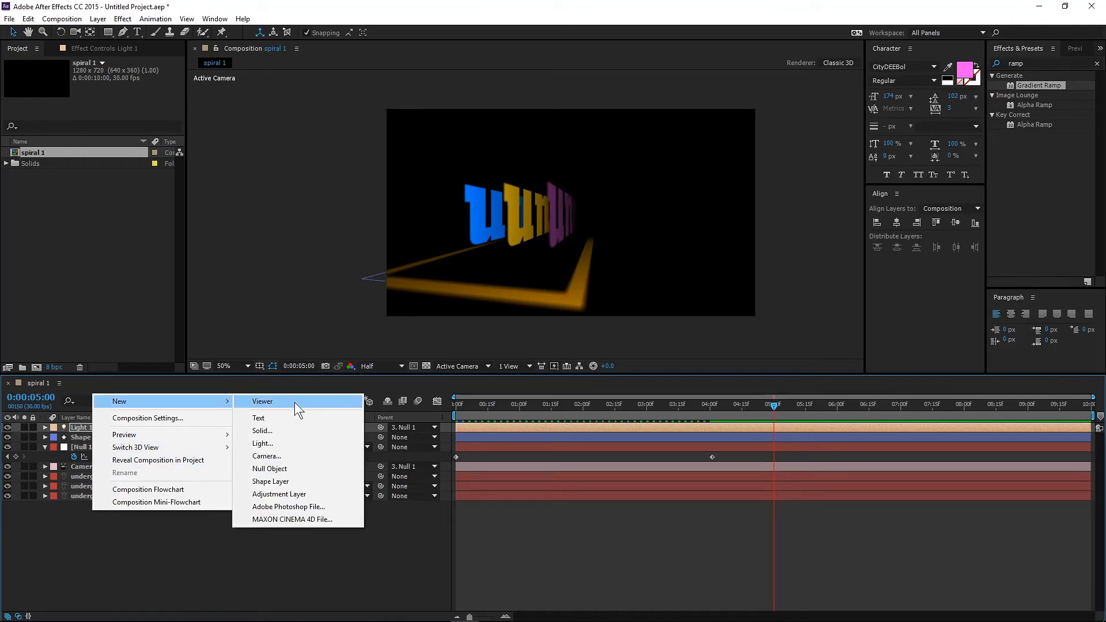
pyautogui.click(278, 444)
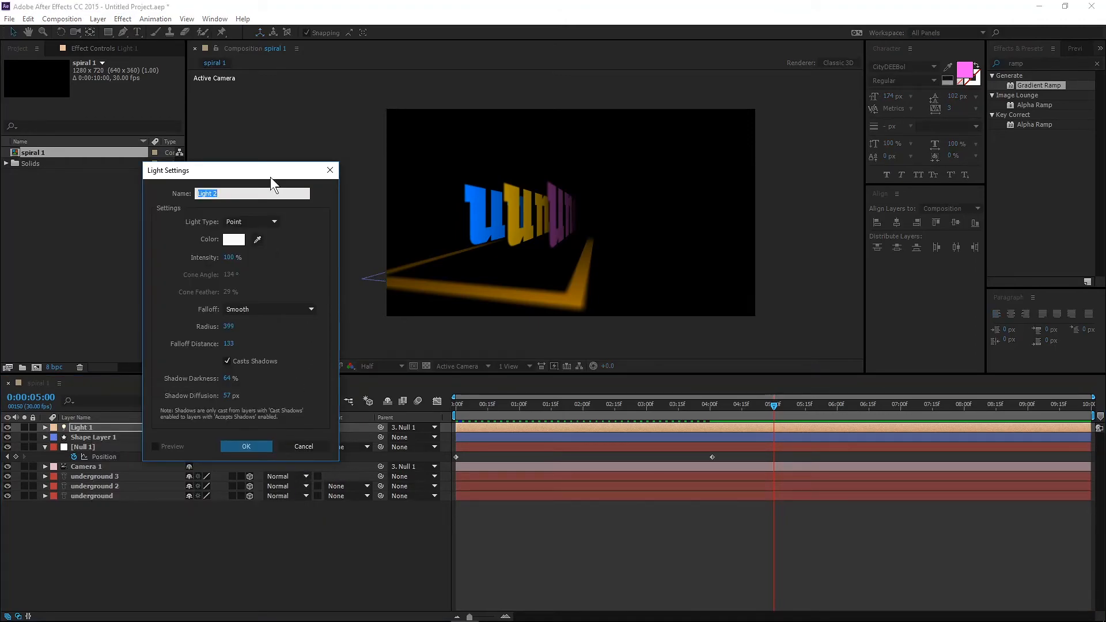
pyautogui.click(229, 222)
pyautogui.click(246, 275)
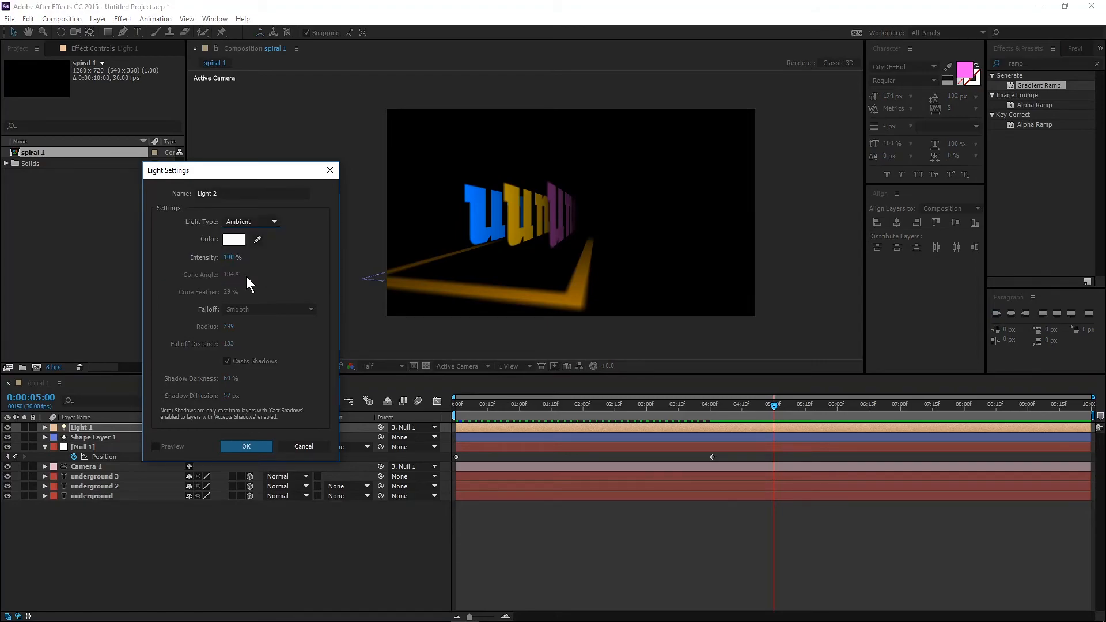
pyautogui.click(232, 448)
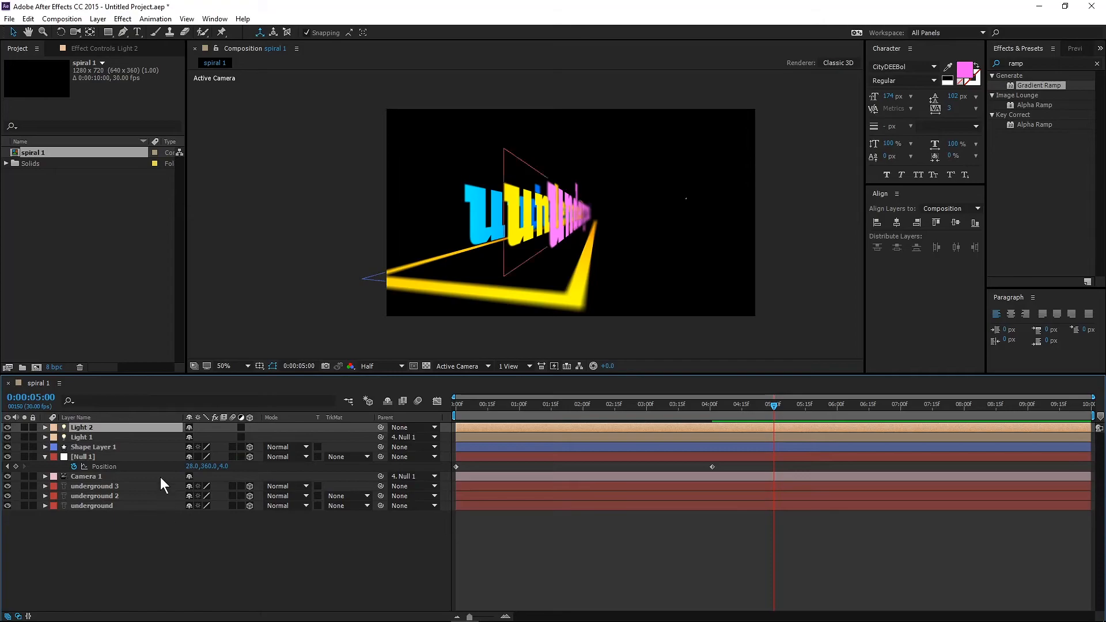
# - Set the ambient light's Intensity to 25% and preview the animation from 0:00:00:00
pyautogui.click(45, 427)
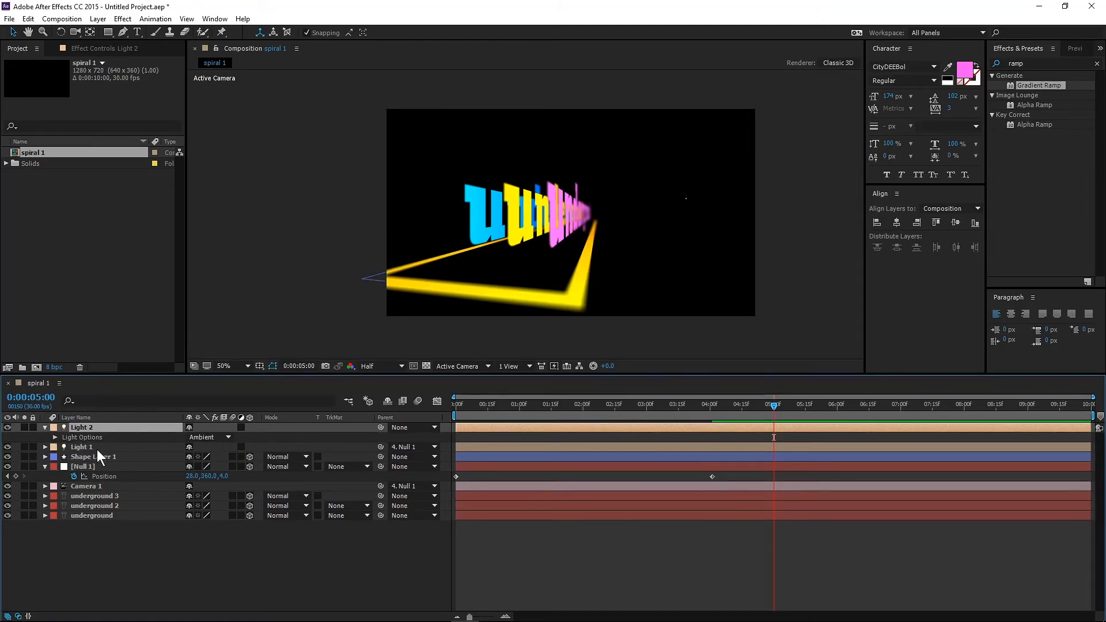
pyautogui.click(55, 437)
pyautogui.moveTo(190, 447); pyautogui.dragTo(154, 449)
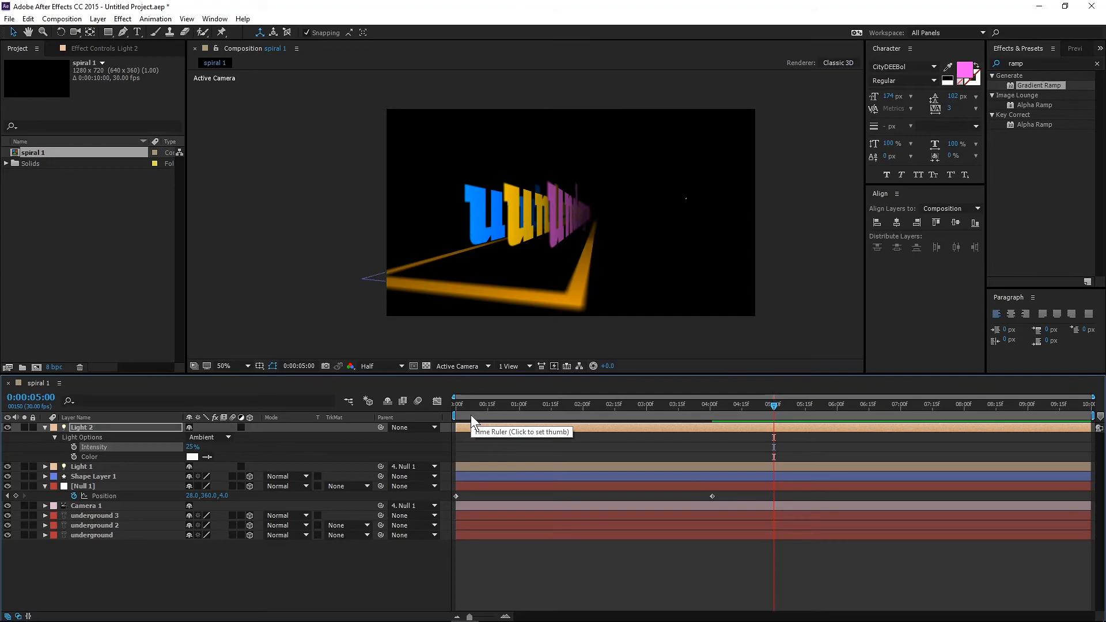
pyautogui.moveTo(468, 406); pyautogui.dragTo(412, 413)
pyautogui.press('space')
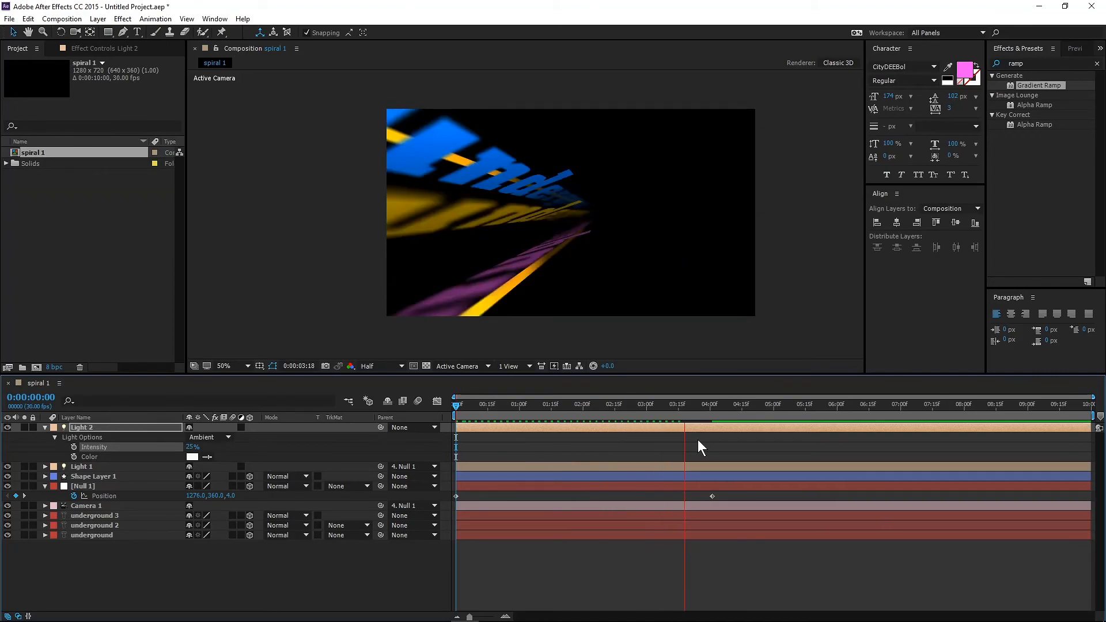
pyautogui.press('space')
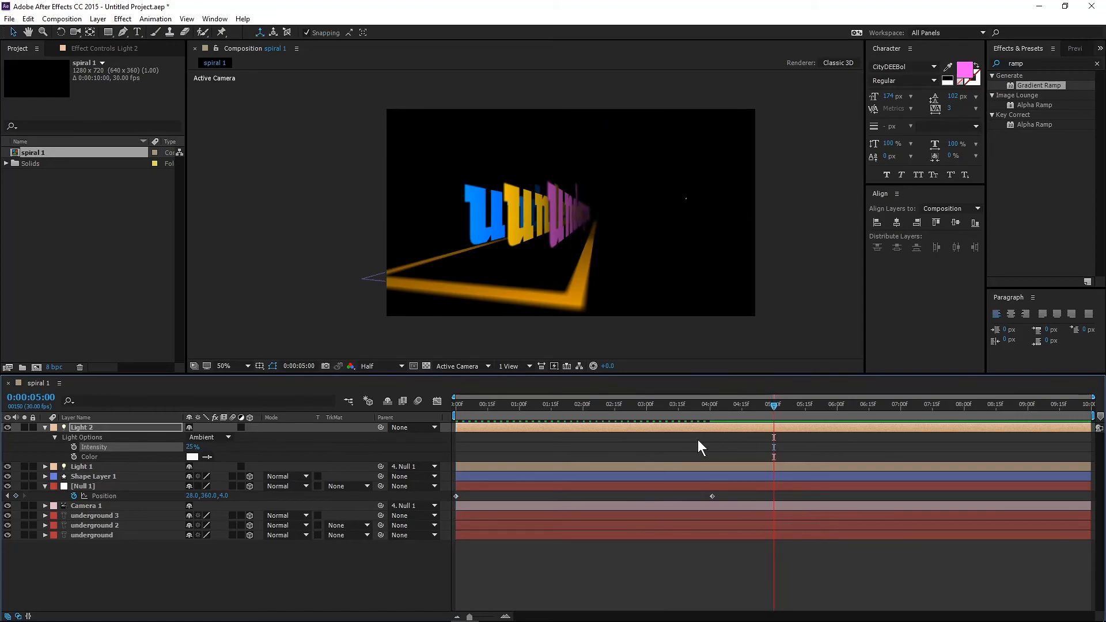
# - Hide Camera 1 at 0:00:00:00 and preview how the light travels across the text without the camera
pyautogui.moveTo(471, 405); pyautogui.dragTo(421, 406)
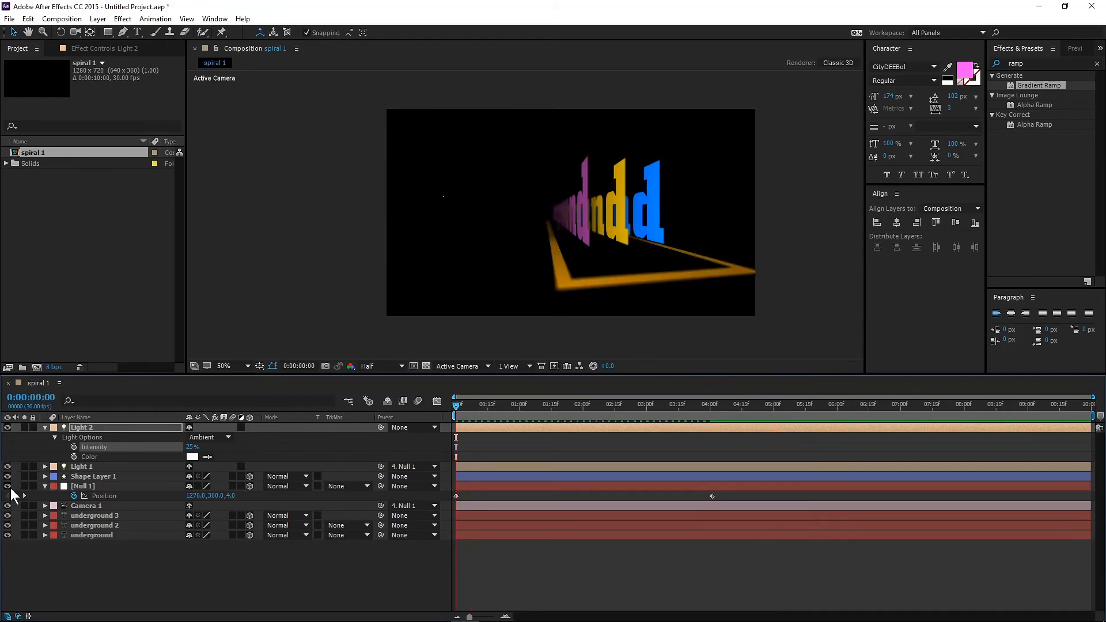
pyautogui.click(7, 506)
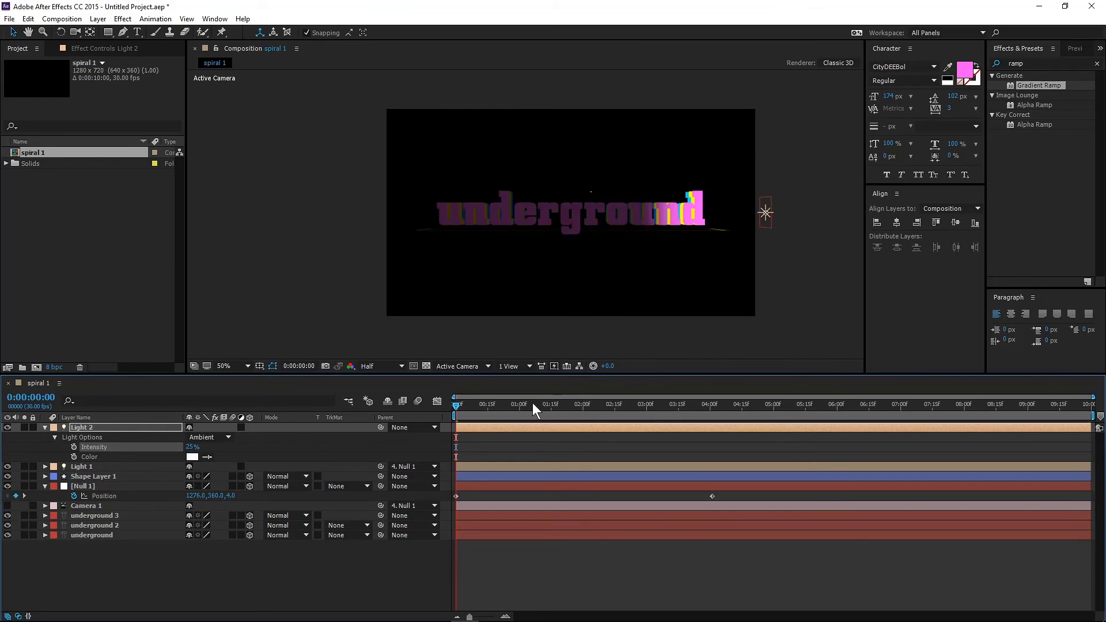
pyautogui.press('space')
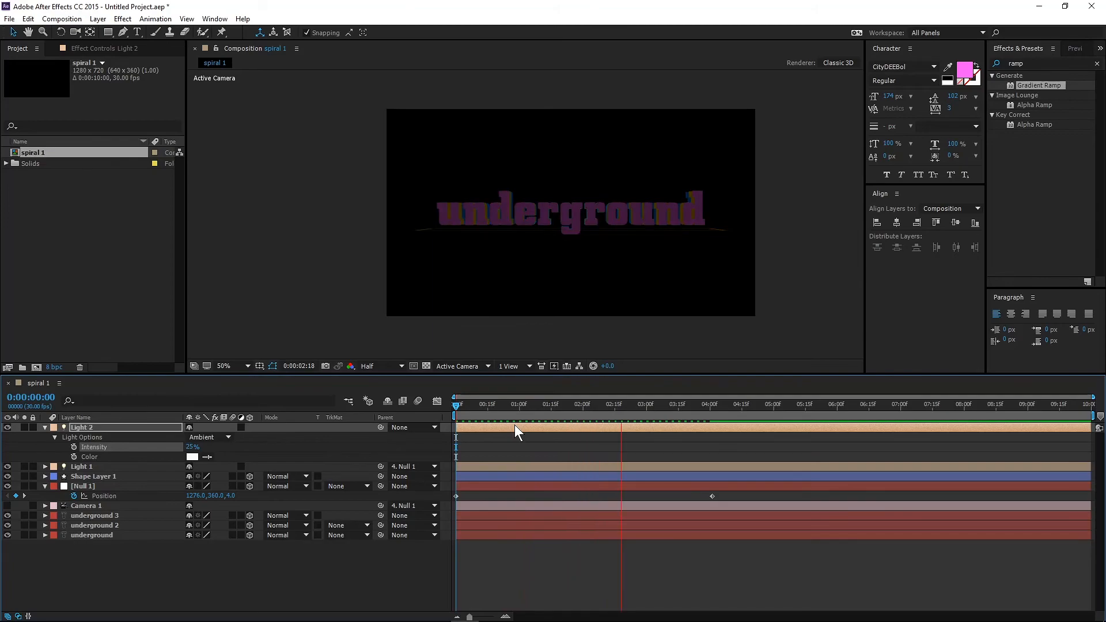
pyautogui.press('space')
pyautogui.press('Home')
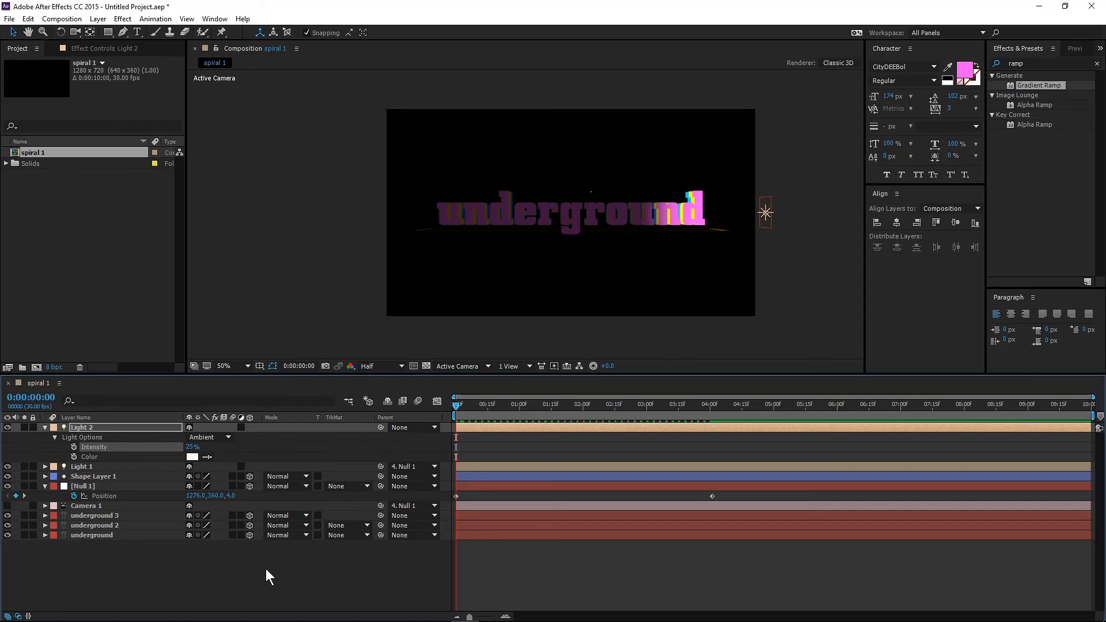
pyautogui.press('space')
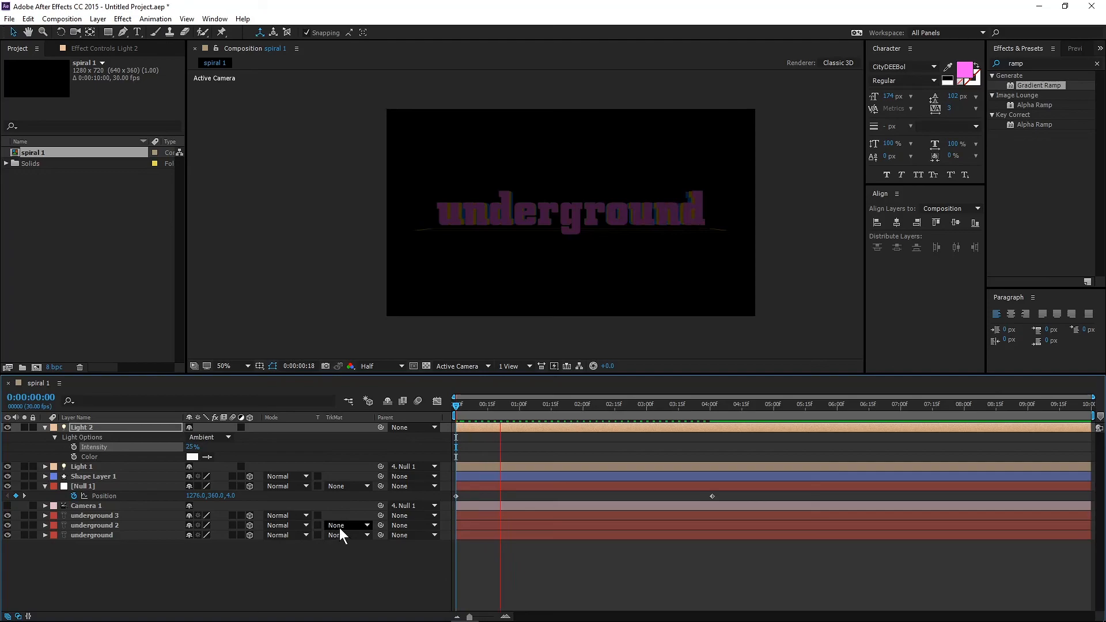
pyautogui.press('space')
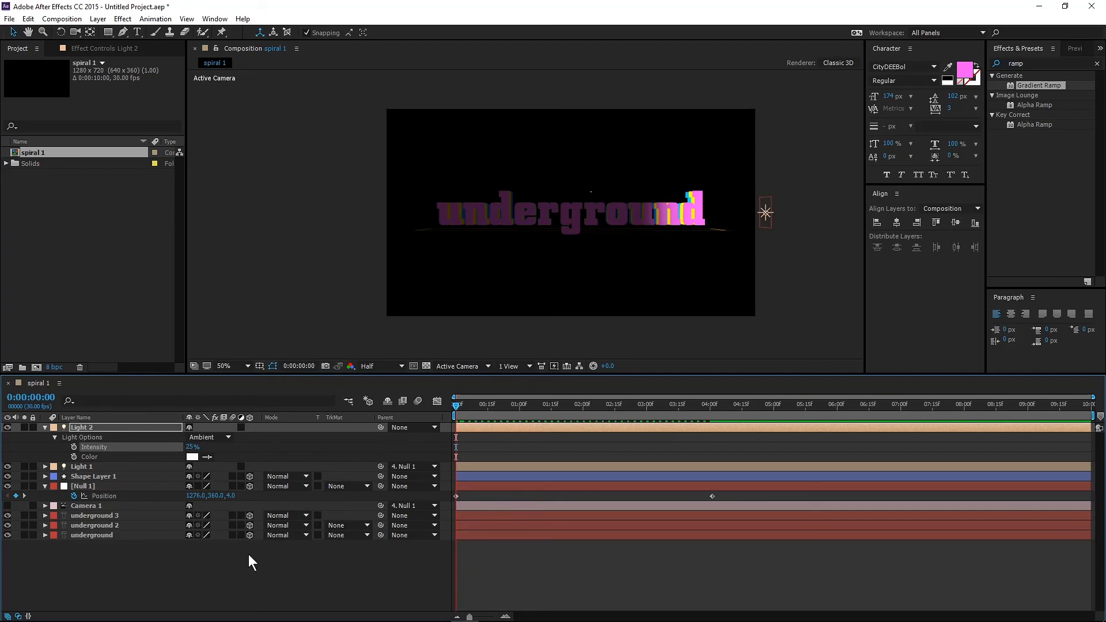